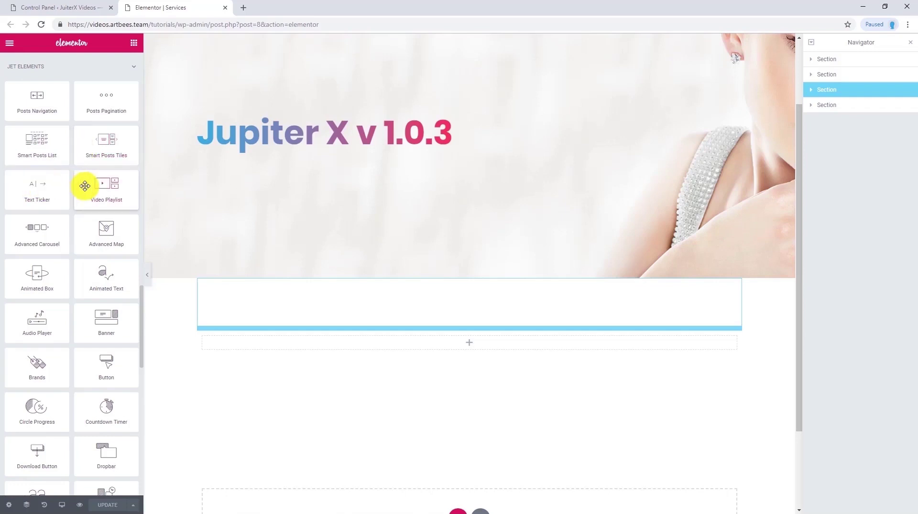
# Step: Add a Text Ticker to the empty section and title it 'Breaking'
pyautogui.moveTo(50, 201); pyautogui.dragTo(468, 339)
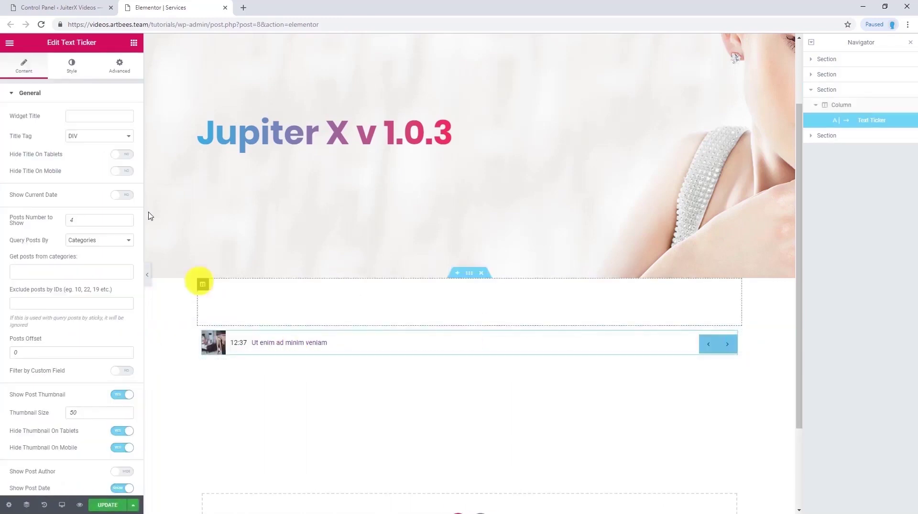
pyautogui.click(93, 115)
pyautogui.write('Breaking')
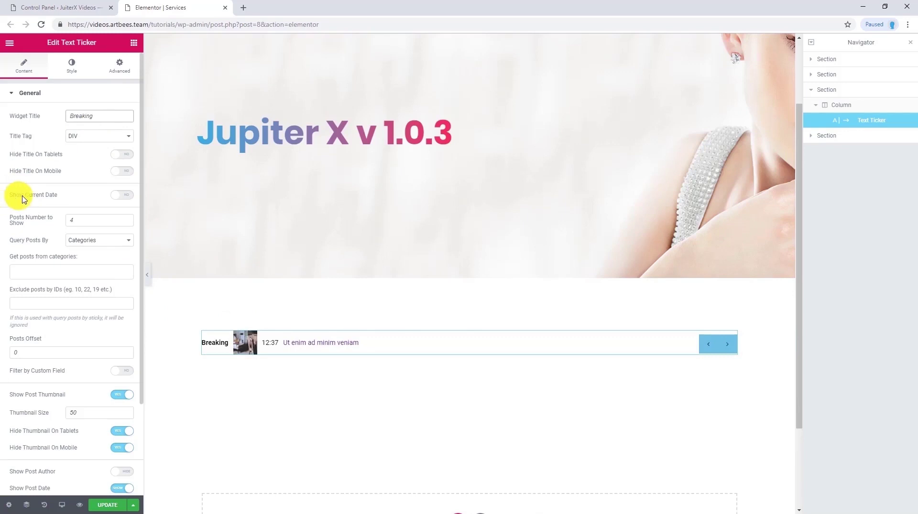
# Step: Show the current date and post author in the ticker, with thumbnail size 60
pyautogui.click(123, 195)
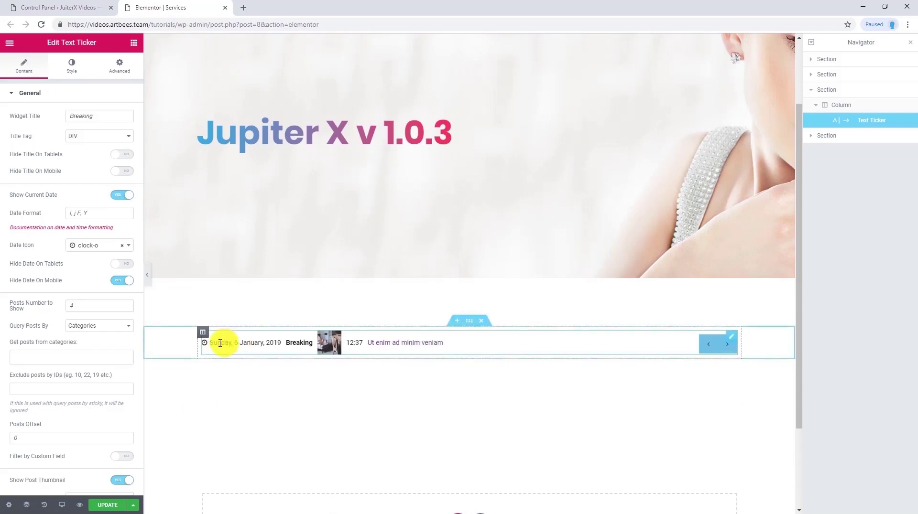
pyautogui.scroll(-3, 3, 268)
pyautogui.scroll(-1, 2, 268)
pyautogui.click(55, 299)
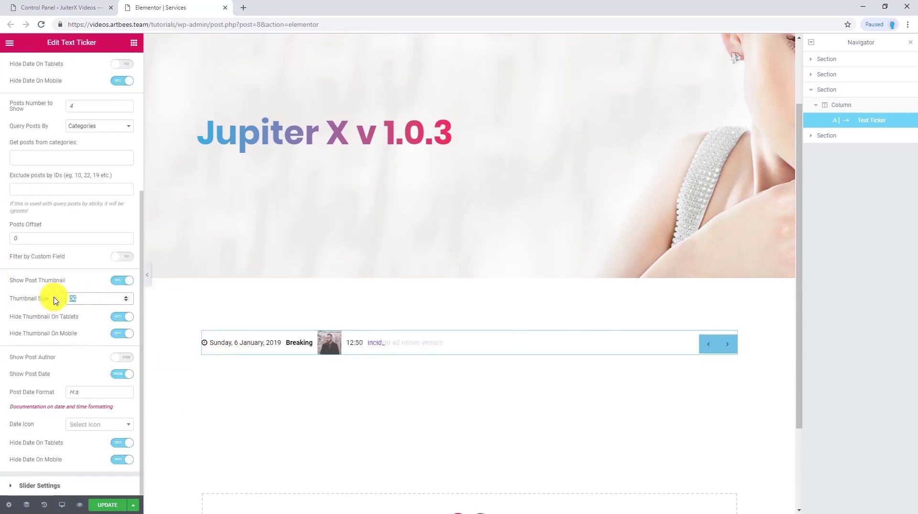
pyautogui.write('6')
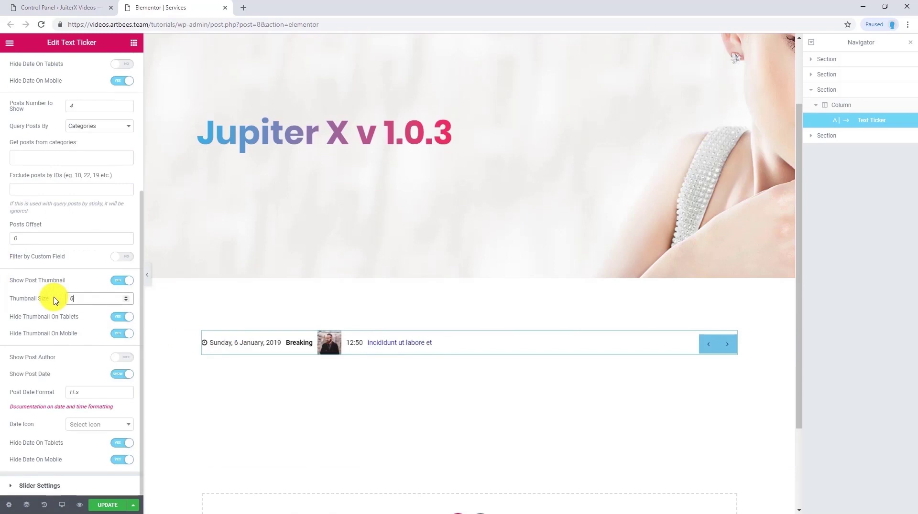
pyautogui.write('0')
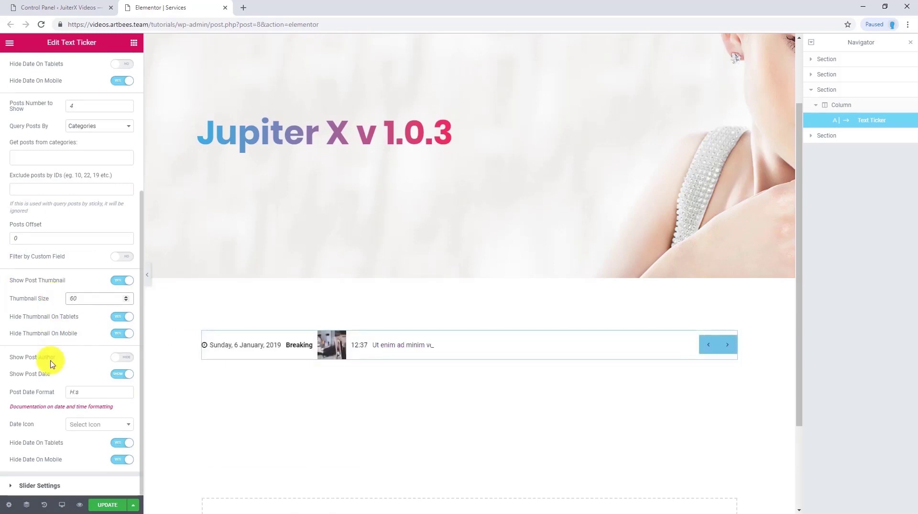
pyautogui.click(128, 358)
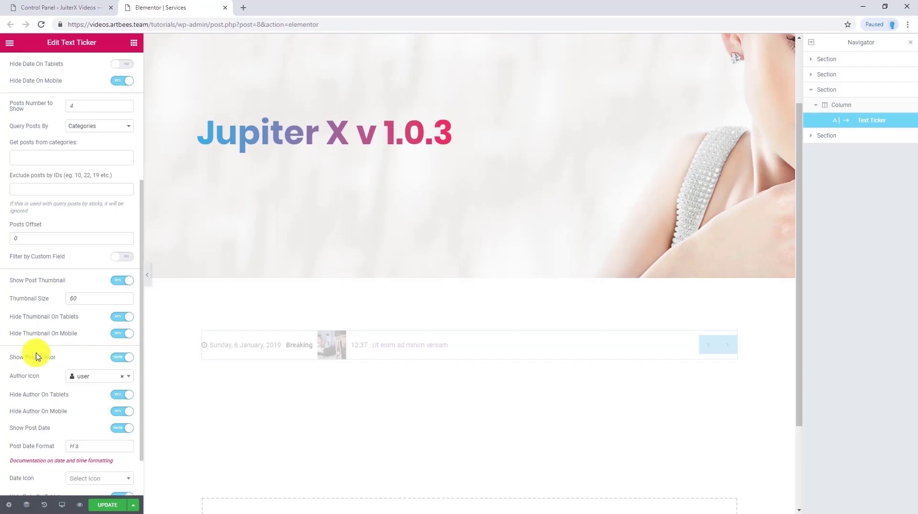
pyautogui.scroll(-1, 33, 354)
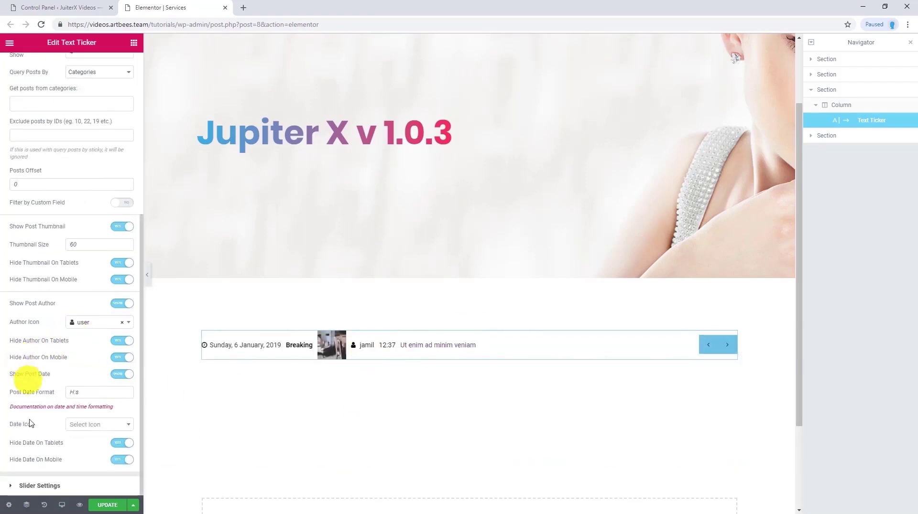
pyautogui.click(35, 486)
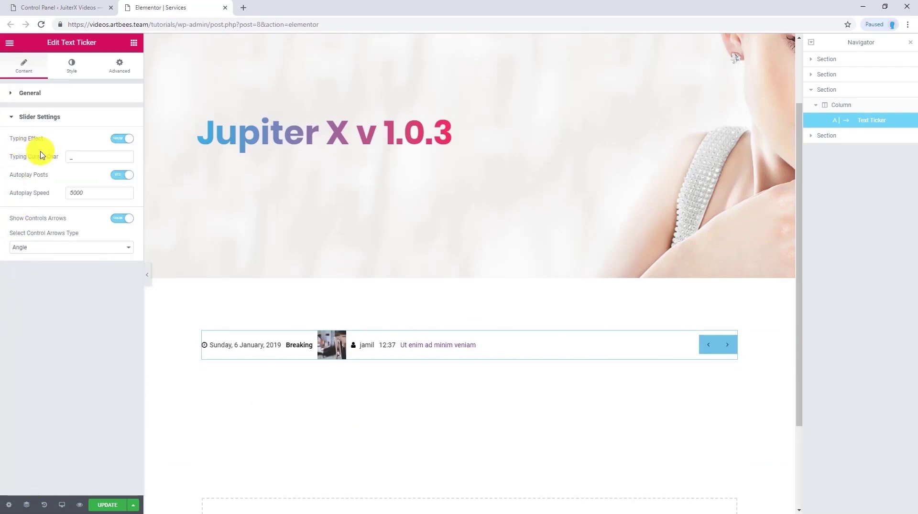
# Step: Set typing cursor to '|', autoplay speed 2000, Chevron Circle arrows, and save the page
pyautogui.moveTo(78, 154); pyautogui.dragTo(35, 189)
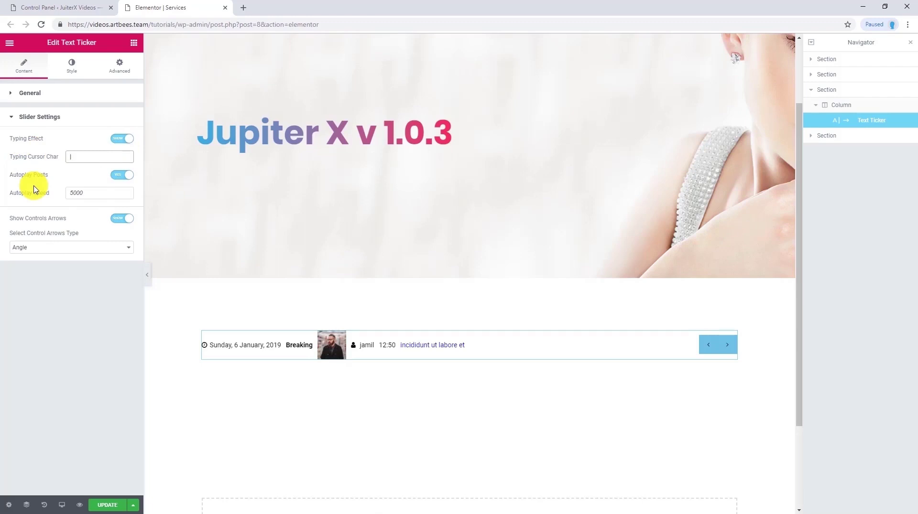
pyautogui.click(67, 194)
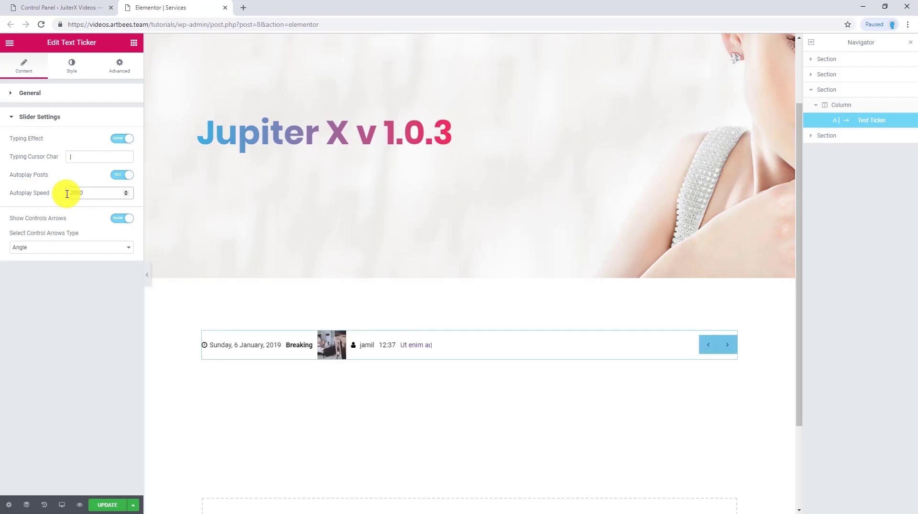
pyautogui.click(42, 247)
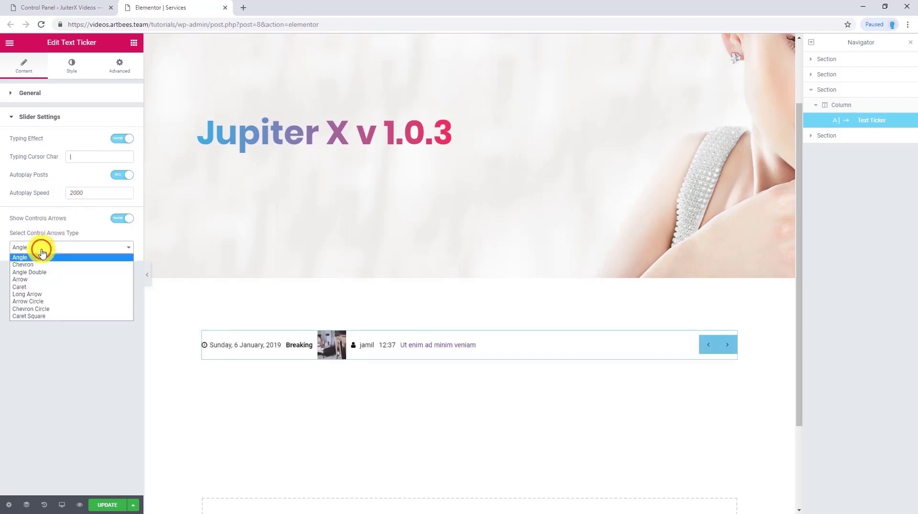
pyautogui.click(32, 294)
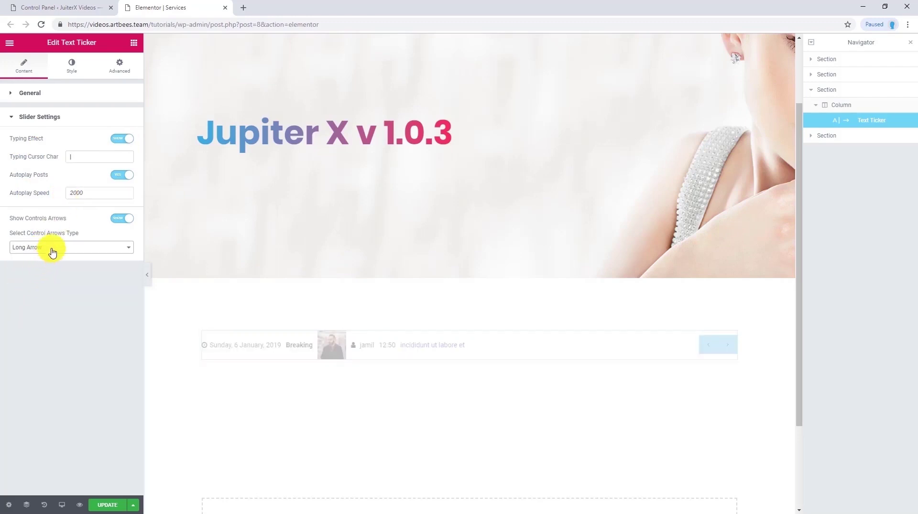
pyautogui.click(52, 248)
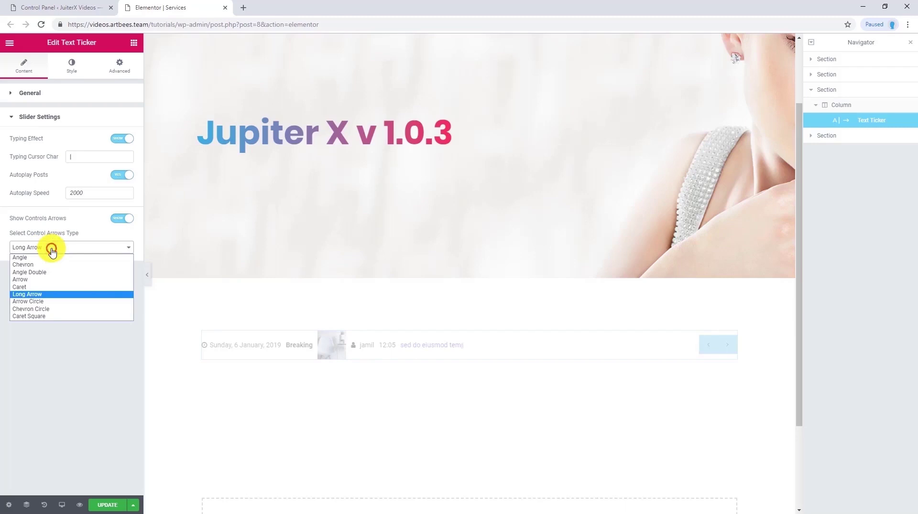
pyautogui.click(59, 309)
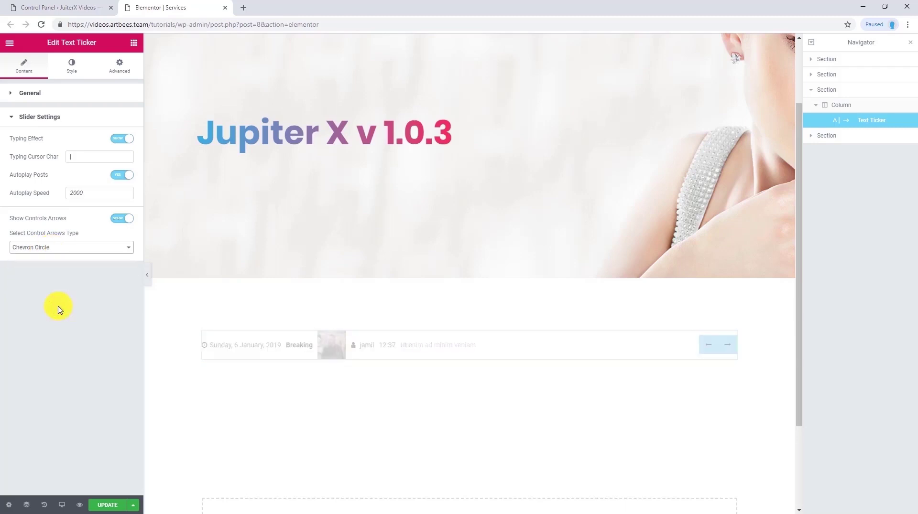
pyautogui.click(109, 504)
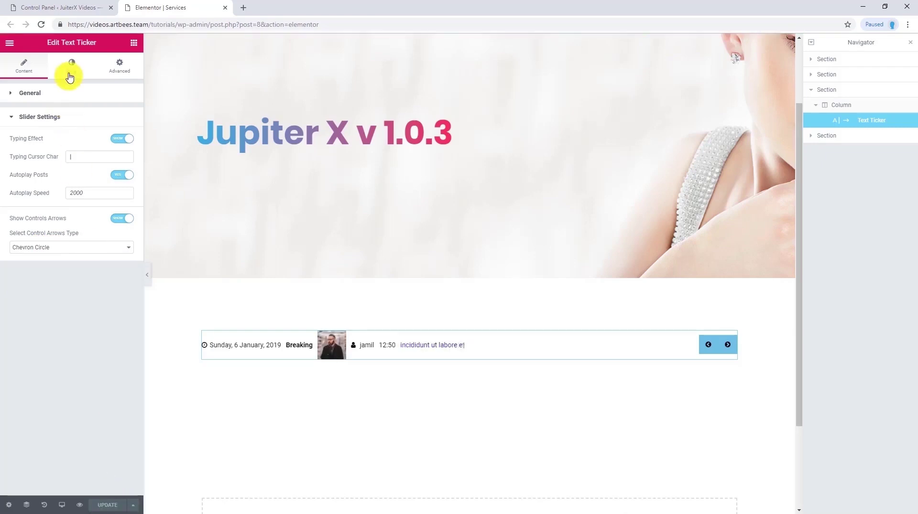
# Step: Give the ticker container a classic navy #19224f background
pyautogui.click(72, 67)
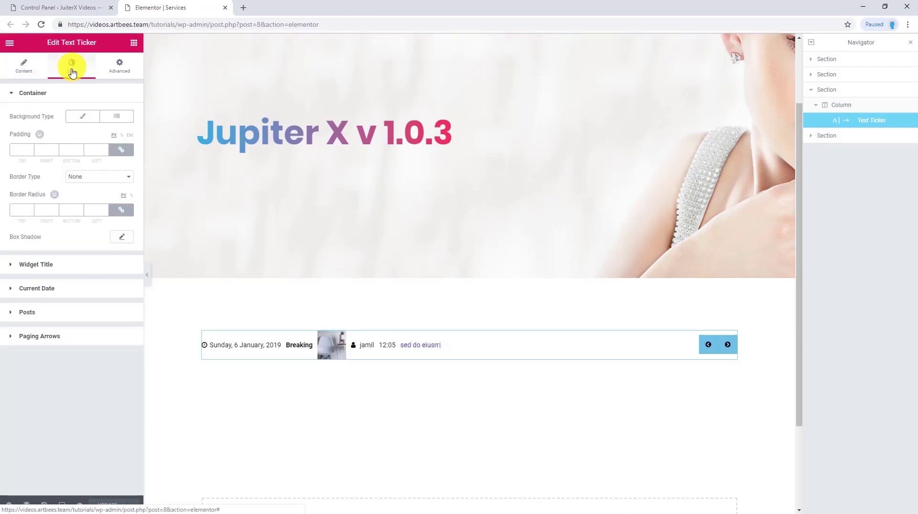
pyautogui.click(81, 117)
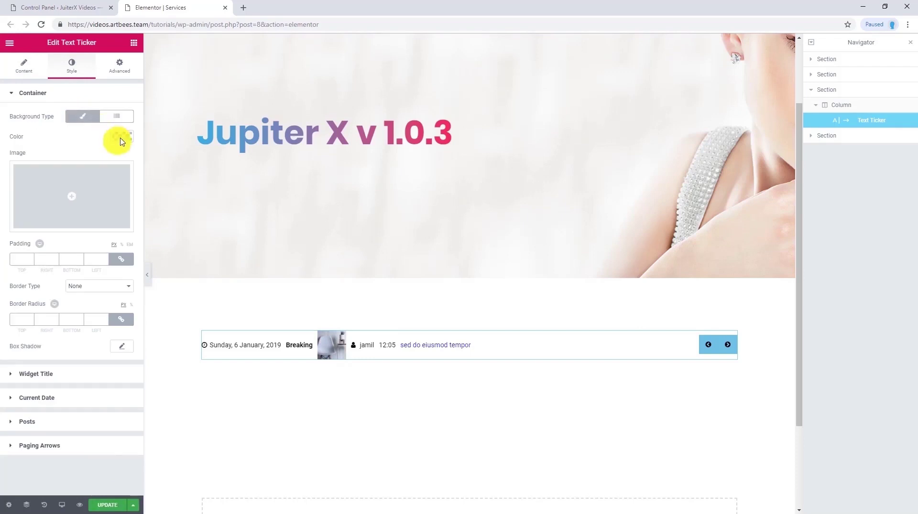
pyautogui.click(119, 138)
pyautogui.click(64, 250)
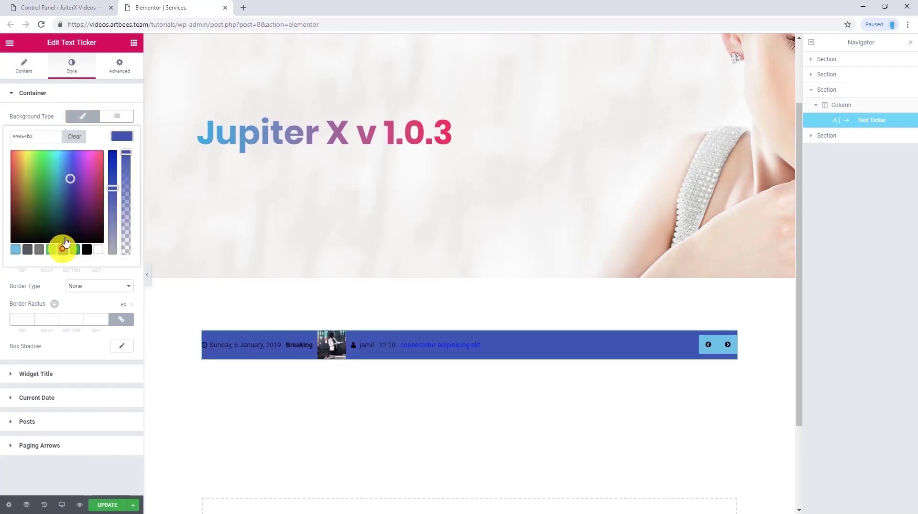
pyautogui.moveTo(70, 206); pyautogui.dragTo(70, 214)
pyautogui.click(120, 136)
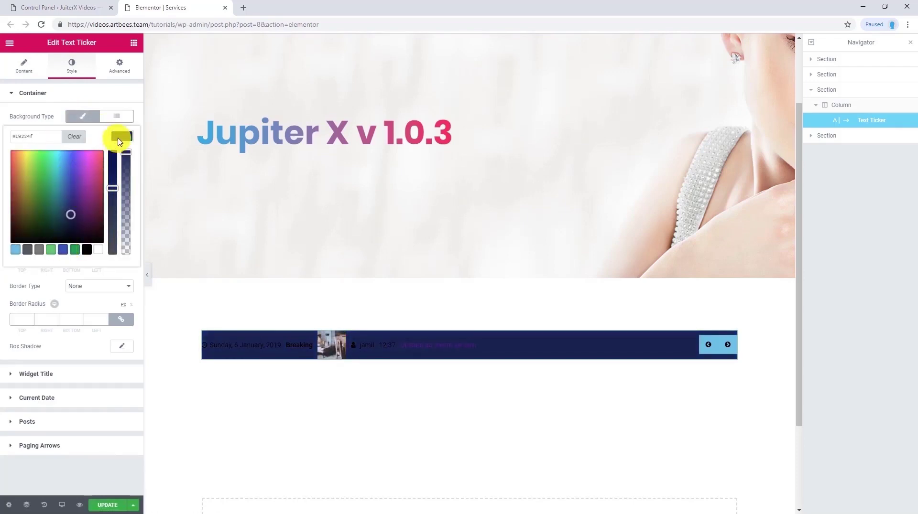
pyautogui.click(31, 95)
# Step: Make the current date white with 20 px left and right padding
pyautogui.click(29, 142)
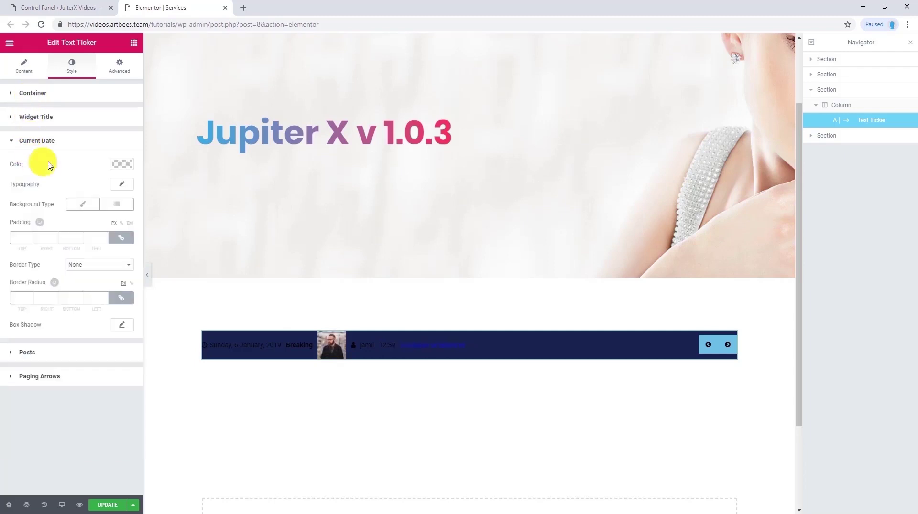
pyautogui.click(120, 161)
pyautogui.click(16, 187)
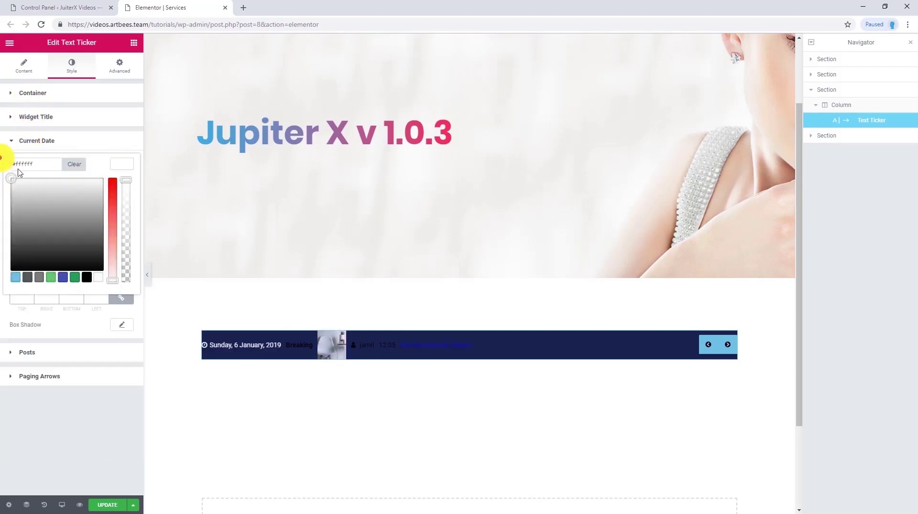
pyautogui.click(3, 161)
pyautogui.click(116, 239)
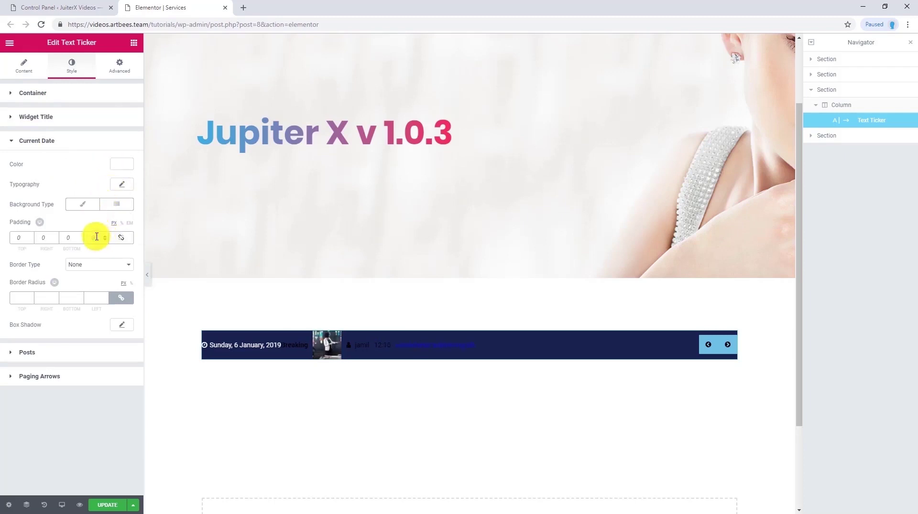
pyautogui.click(90, 237)
pyautogui.write('20')
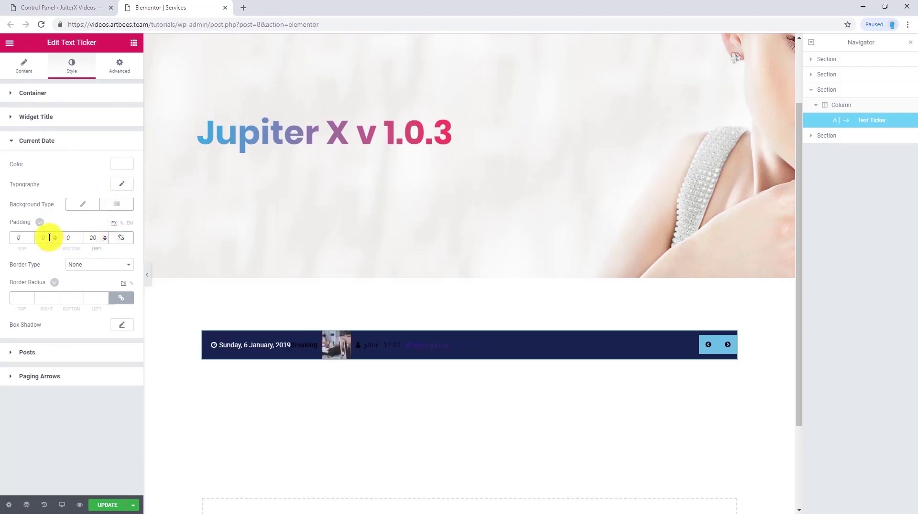
pyautogui.click(38, 237)
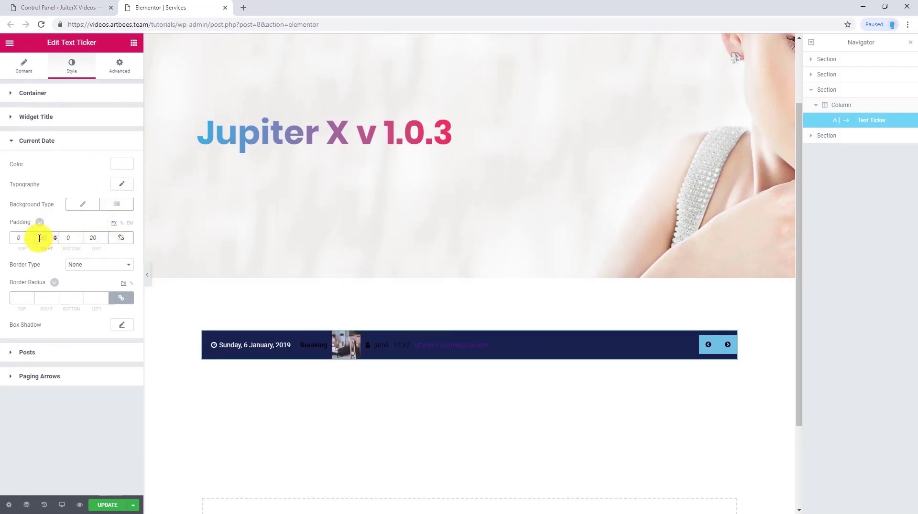
pyautogui.click(39, 142)
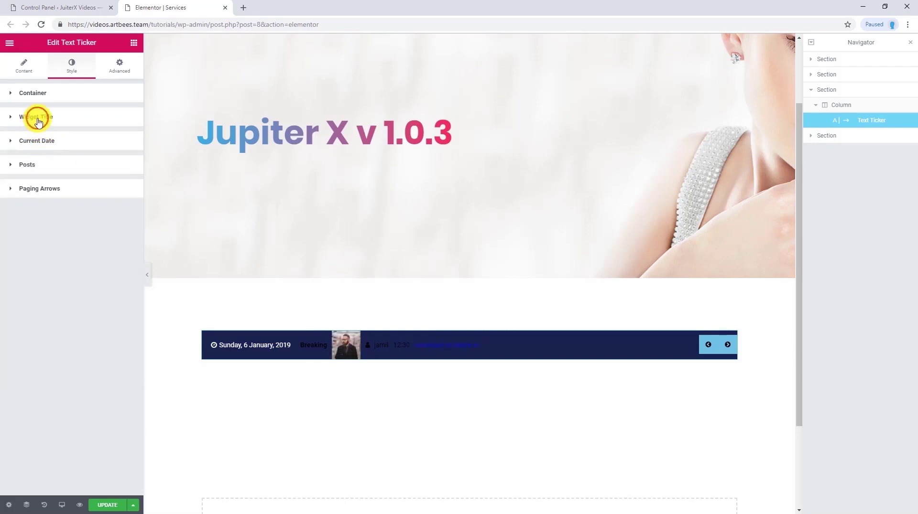
# Step: Give the Breaking title a coral-red classic background and 20 px padding on all sides
pyautogui.click(38, 118)
pyautogui.click(122, 140)
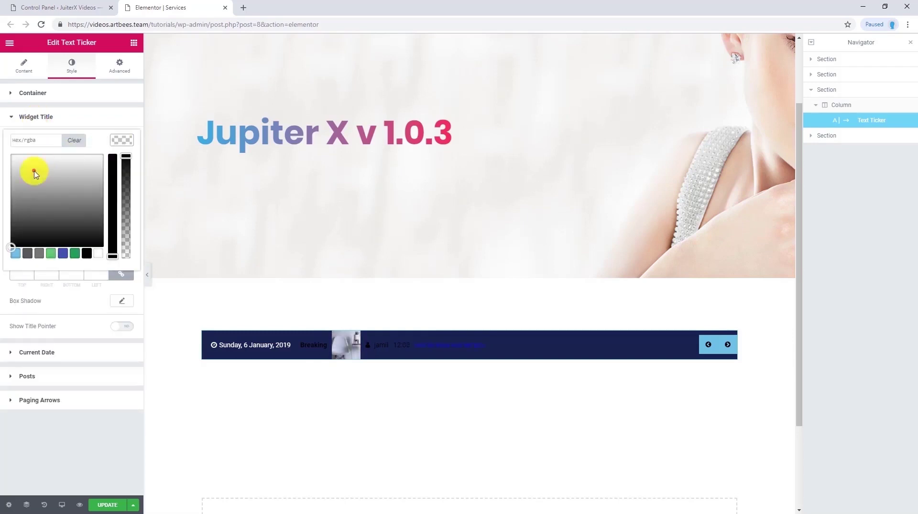
pyautogui.click(2, 145)
pyautogui.click(84, 180)
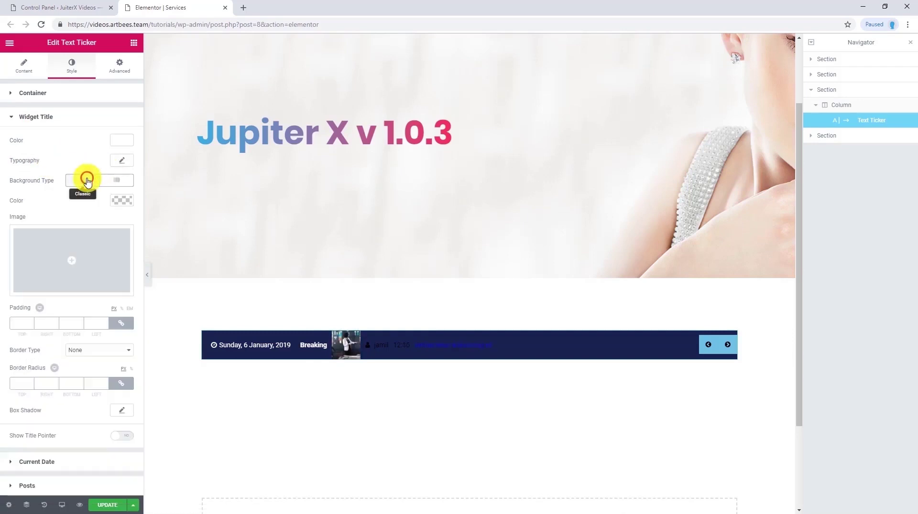
pyautogui.click(125, 200)
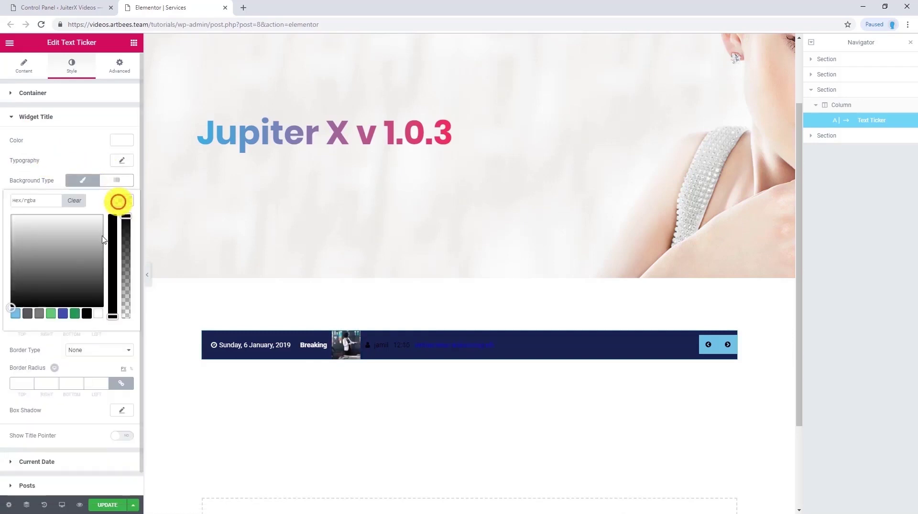
pyautogui.click(63, 313)
pyautogui.moveTo(59, 268); pyautogui.dragTo(6, 230)
pyautogui.click(16, 232)
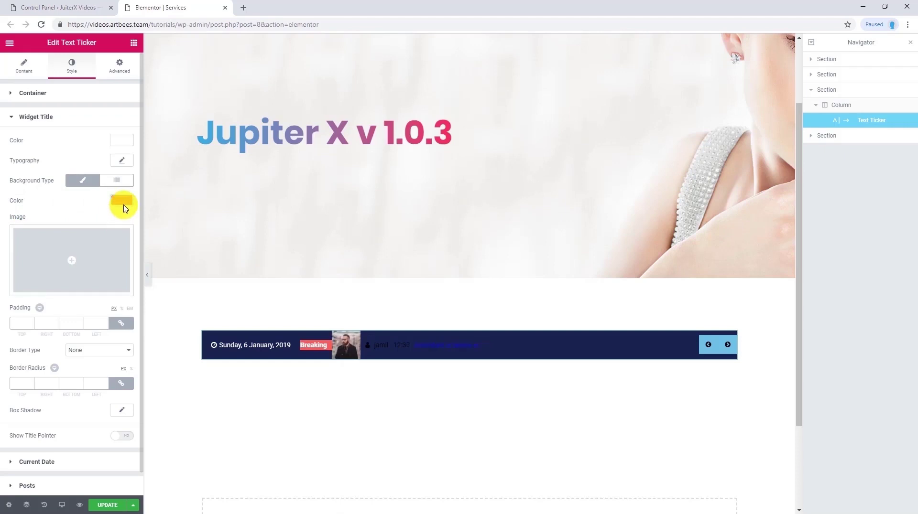
pyautogui.click(91, 323)
pyautogui.write('20')
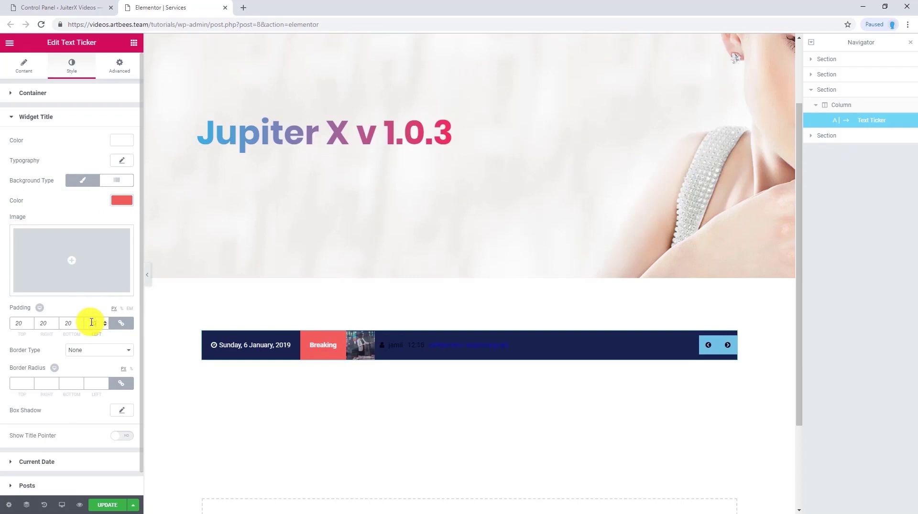
# Step: Turn on a red title pointer with pointer height 5
pyautogui.scroll(-1, 91, 323)
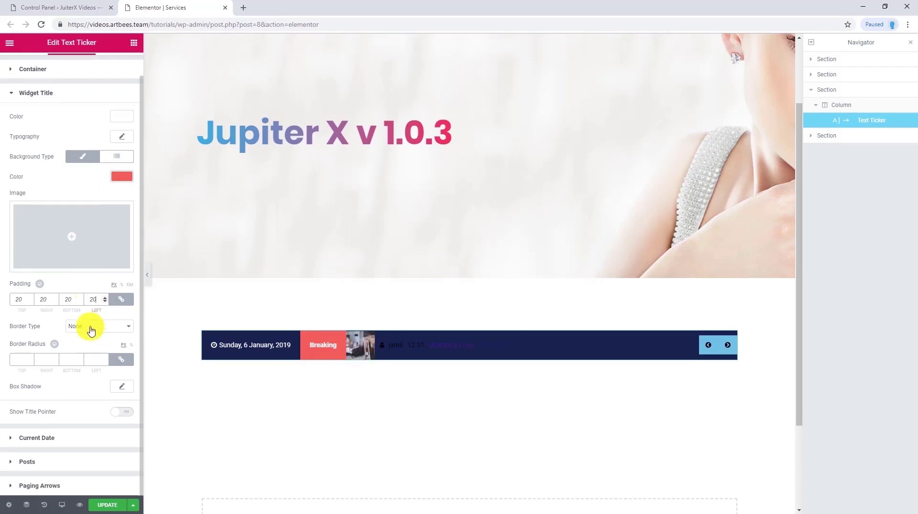
pyautogui.click(125, 415)
pyautogui.scroll(-2, 65, 406)
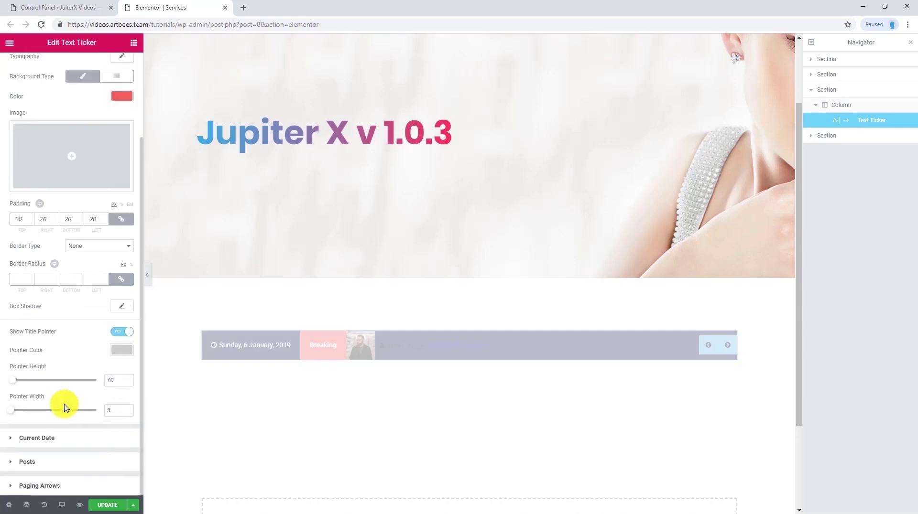
pyautogui.click(122, 350)
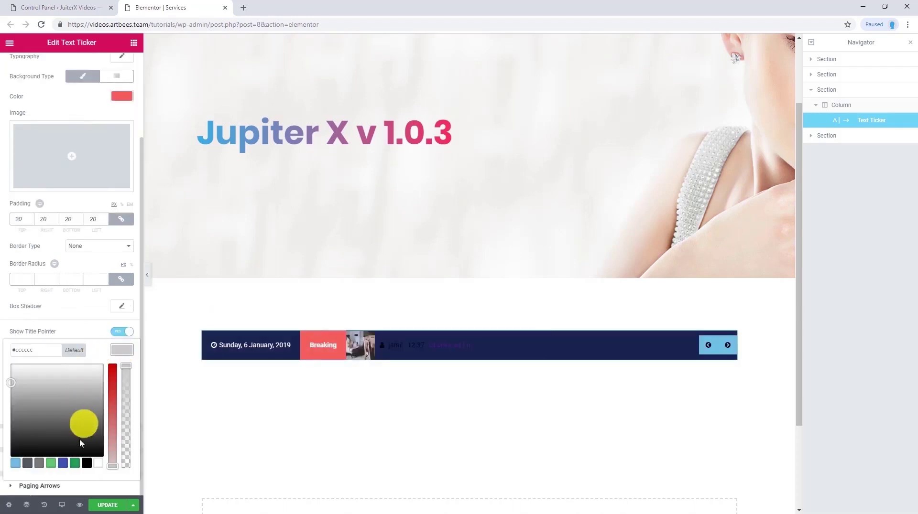
pyautogui.click(67, 466)
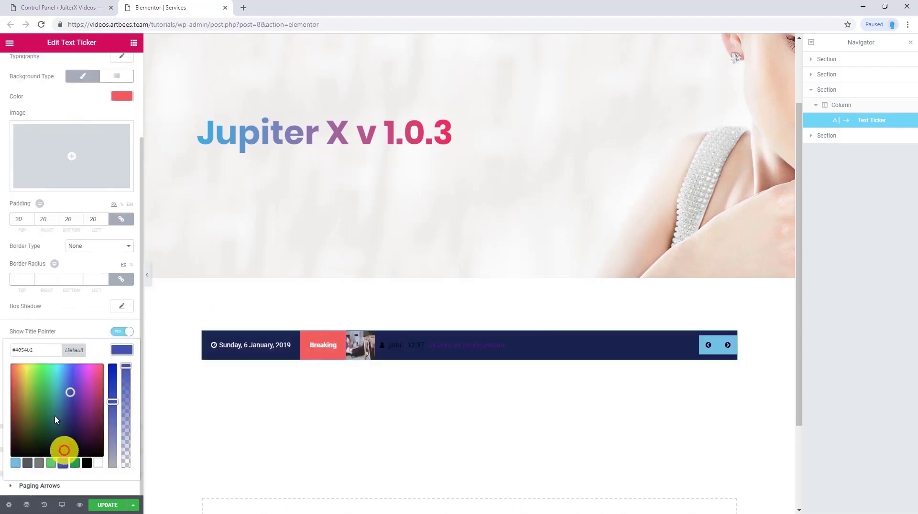
pyautogui.click(2, 349)
pyautogui.doubleClick(109, 382)
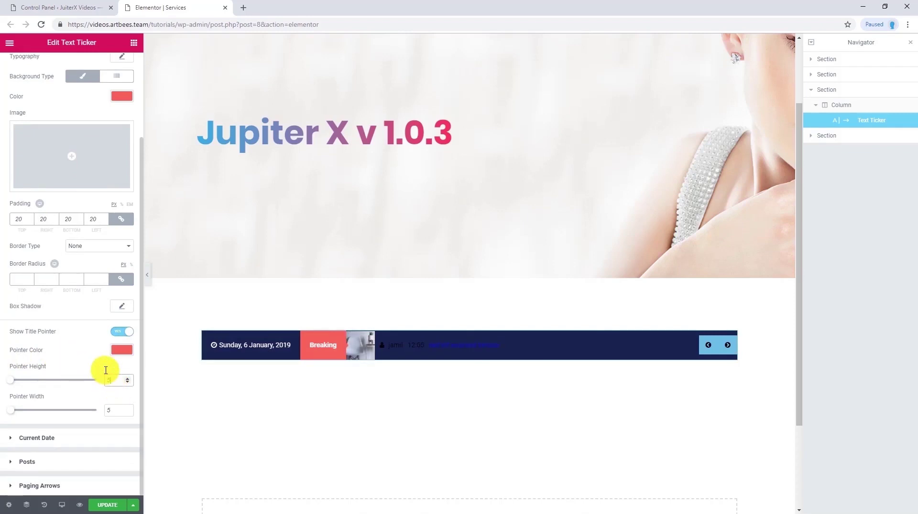
pyautogui.scroll(2, 90, 361)
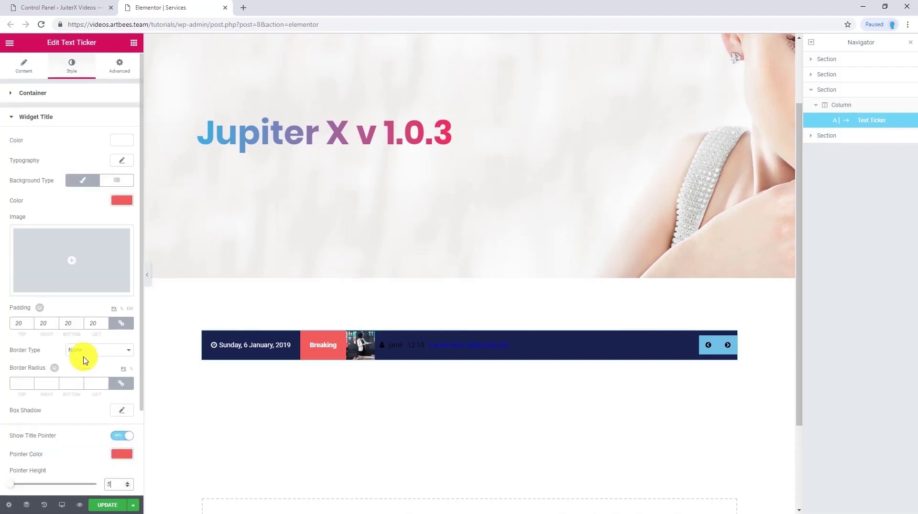
# Step: Give the ticker posts 20 px left and right padding
pyautogui.click(40, 117)
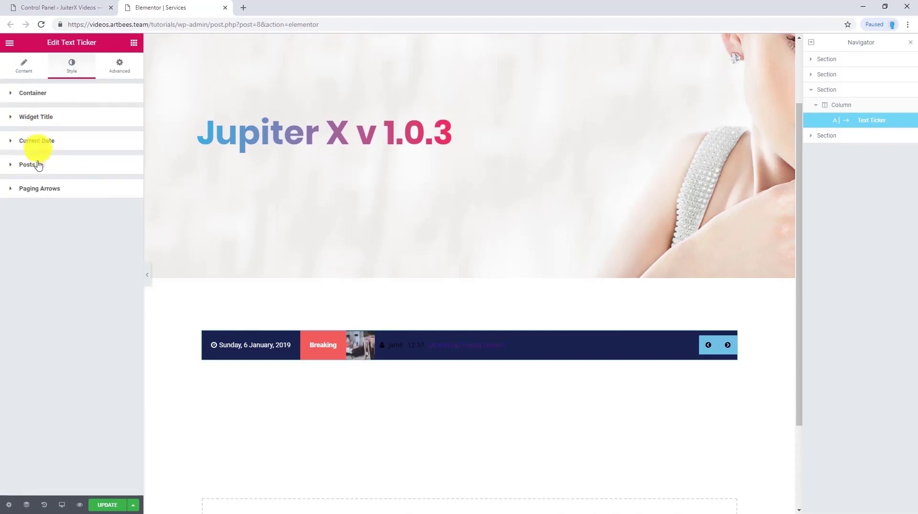
pyautogui.click(29, 164)
pyautogui.click(113, 202)
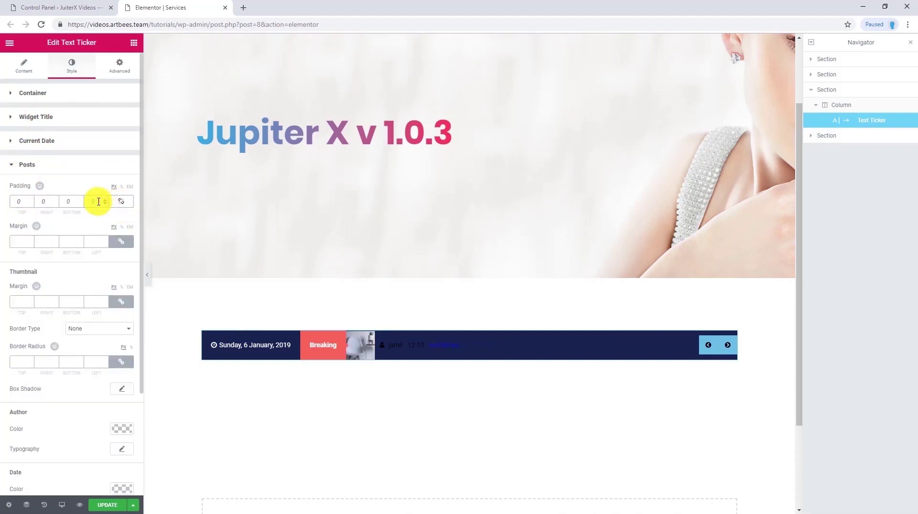
pyautogui.write('20')
pyautogui.click(52, 204)
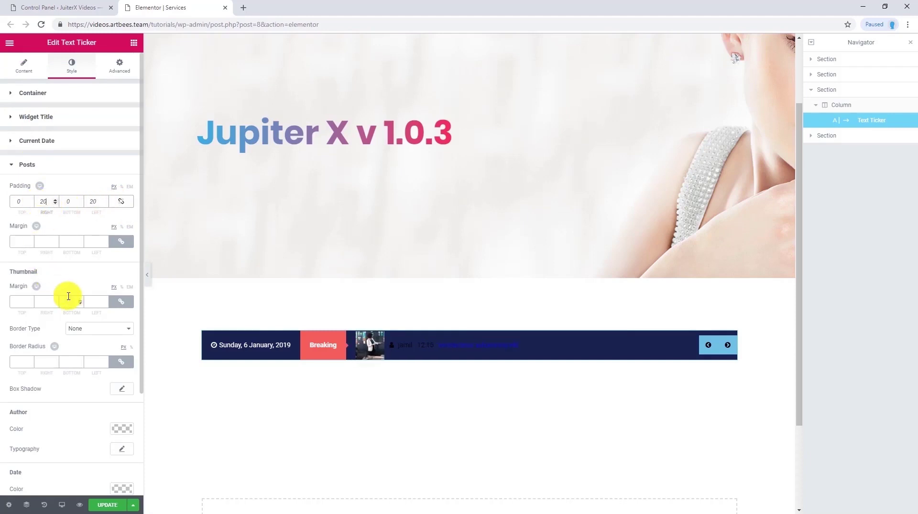
# Step: Make post author and date white and link colour light blue #6ec1e4
pyautogui.scroll(-1, 38, 373)
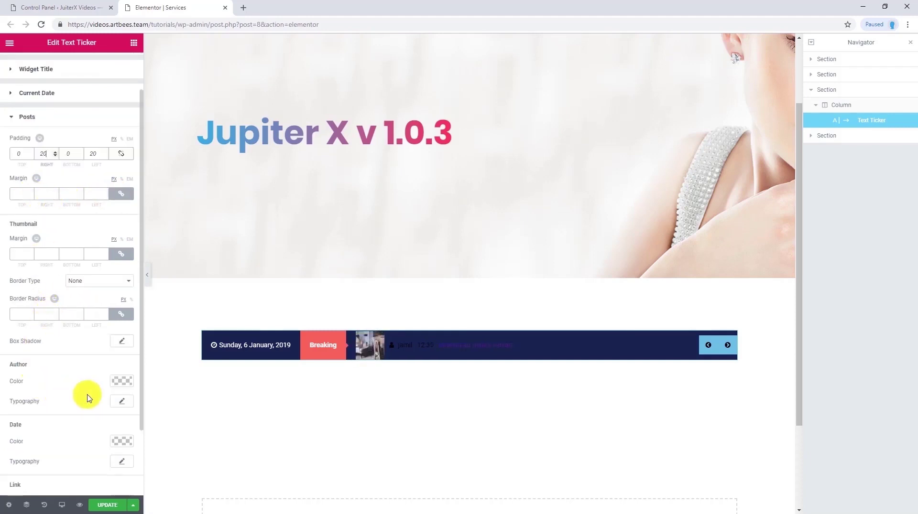
pyautogui.click(117, 382)
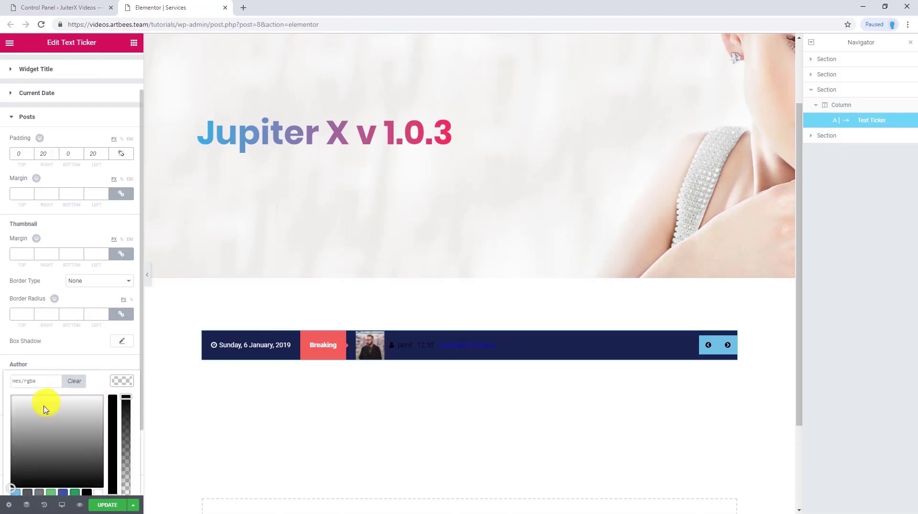
pyautogui.click(2, 384)
pyautogui.scroll(-2, 6, 394)
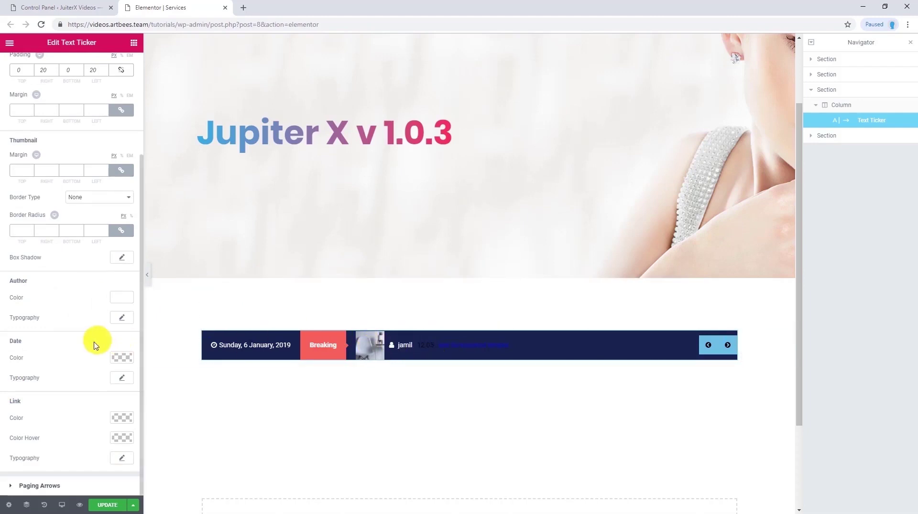
pyautogui.click(122, 358)
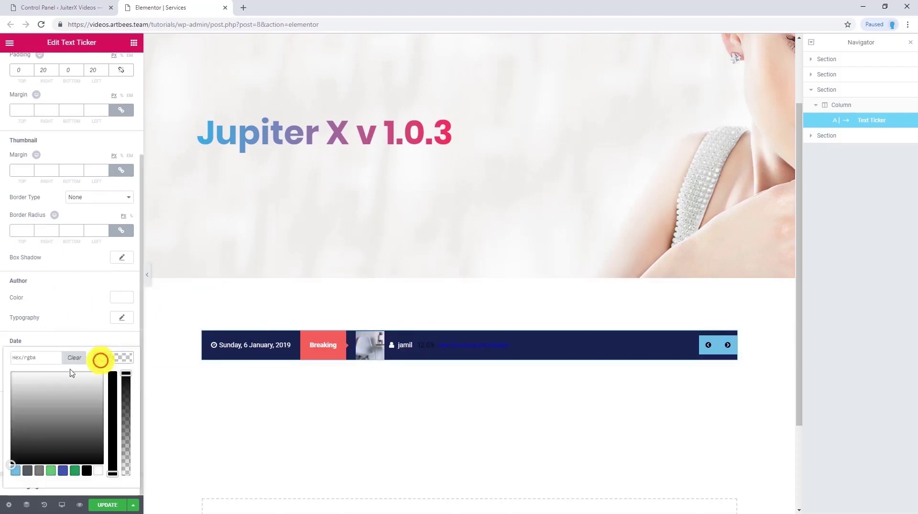
pyautogui.click(4, 365)
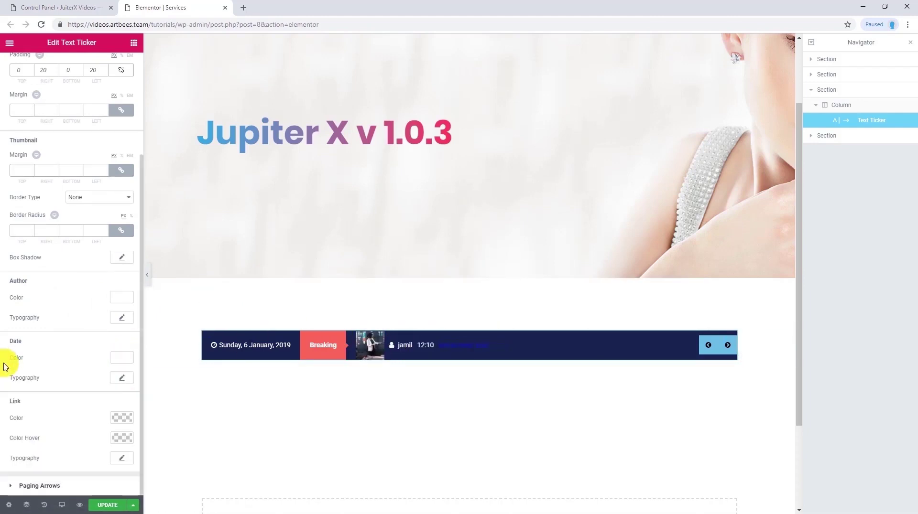
pyautogui.click(122, 418)
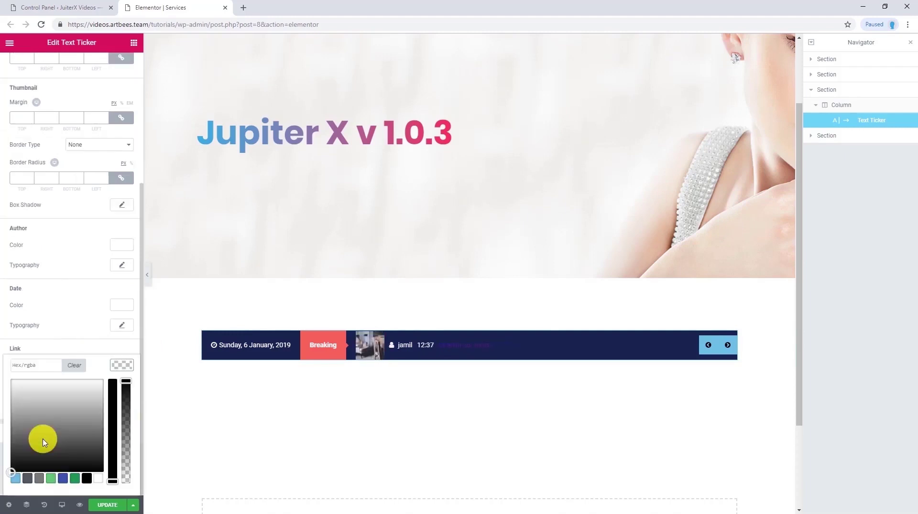
pyautogui.click(15, 478)
pyautogui.click(122, 368)
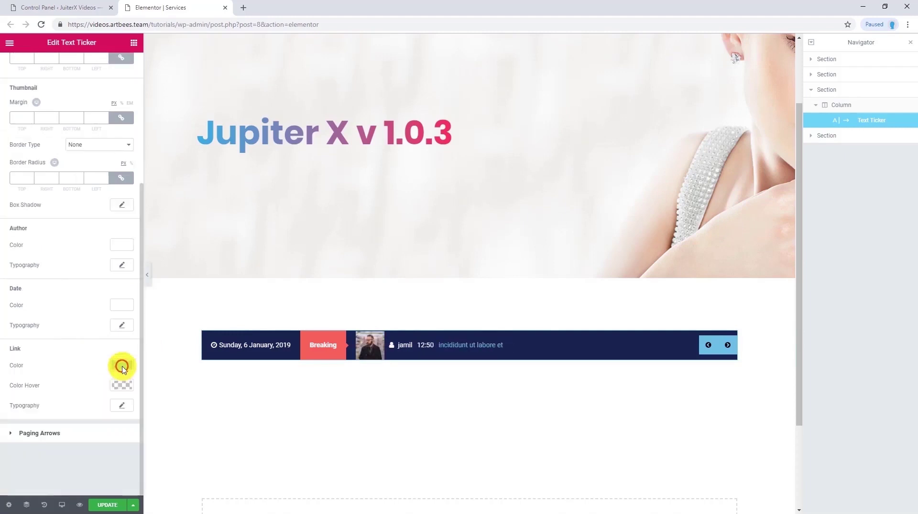
# Step: Set link typography to Poppins, 20, weight 800, Capitalize
pyautogui.click(122, 408)
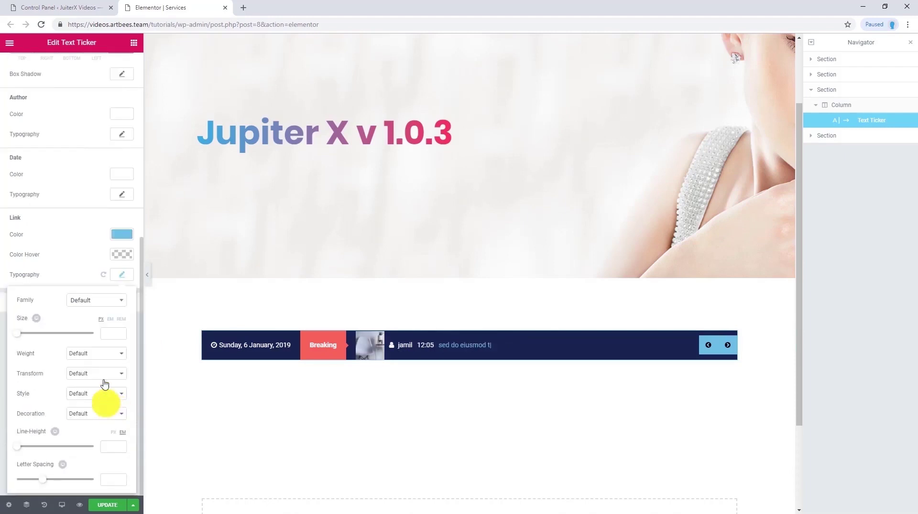
pyautogui.click(88, 308)
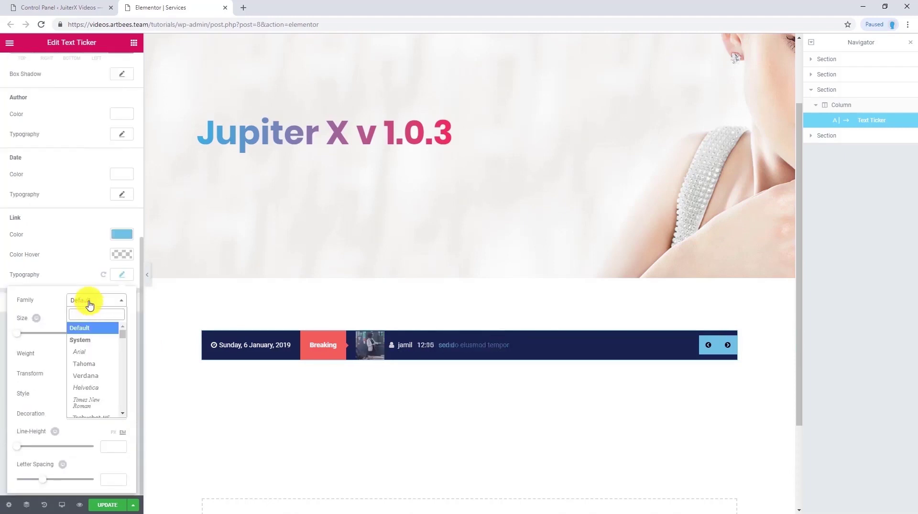
pyautogui.write('pop')
pyautogui.press('Return')
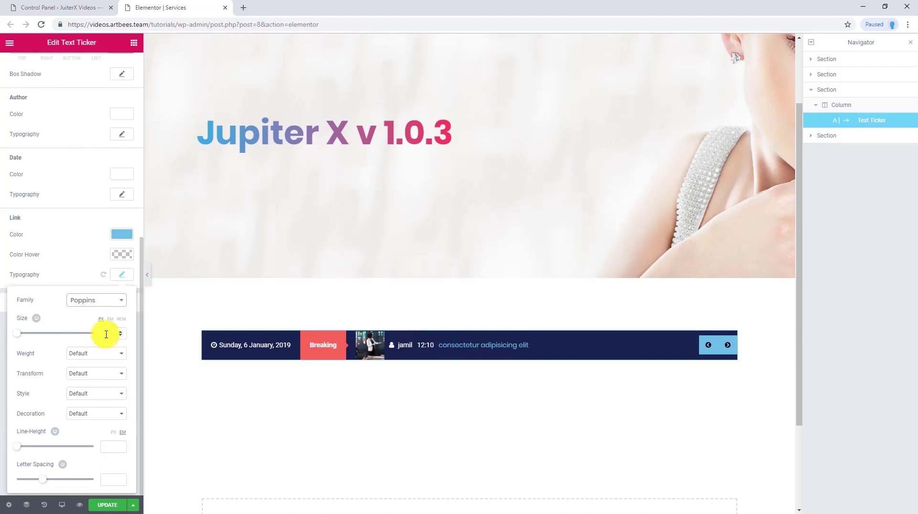
pyautogui.click(82, 353)
pyautogui.click(88, 416)
pyautogui.click(92, 373)
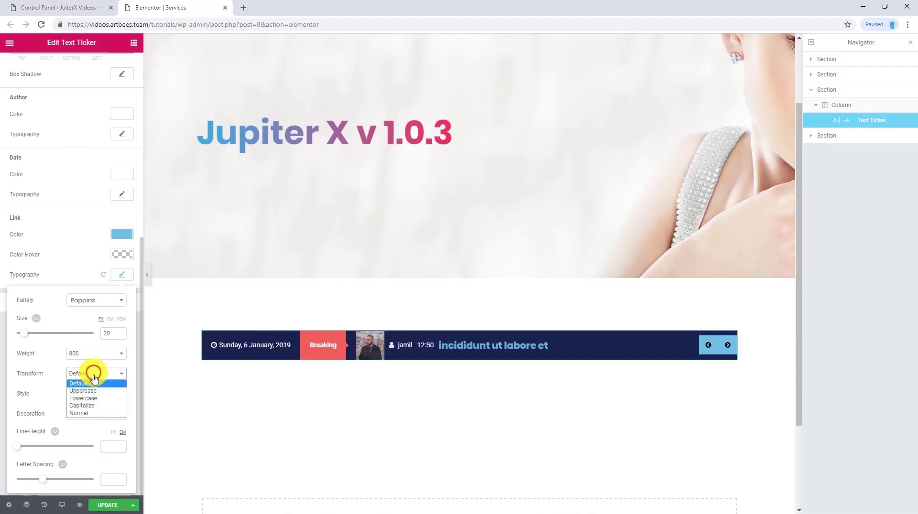
pyautogui.click(96, 406)
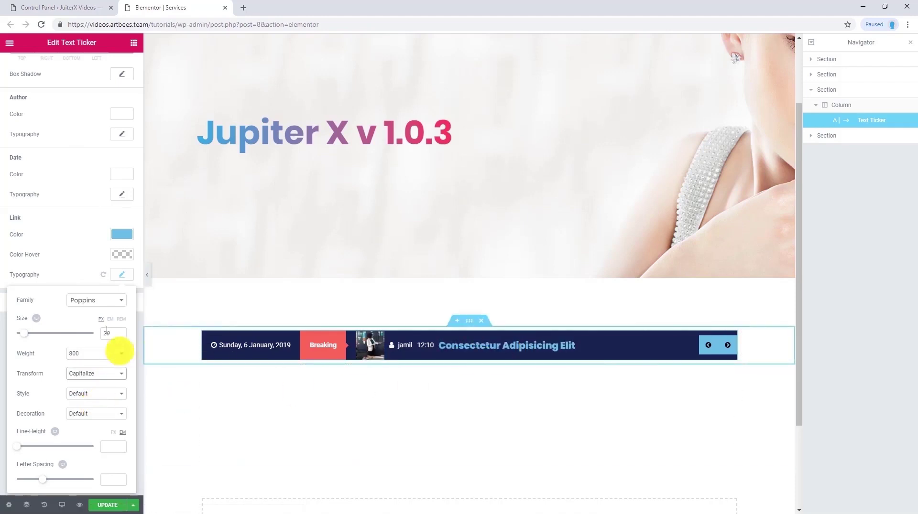
pyautogui.scroll(6, 77, 286)
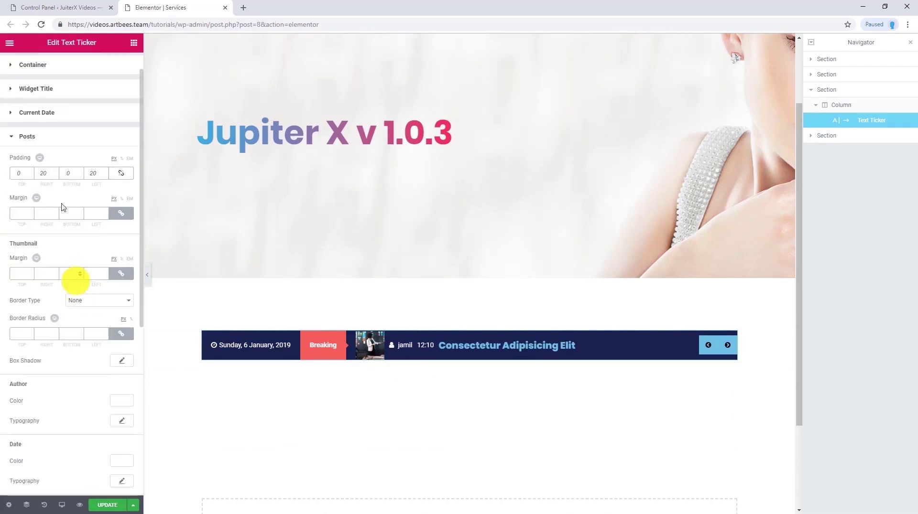
# Step: Make the paging arrow icons white on a fully transparent background and save the page
pyautogui.click(40, 140)
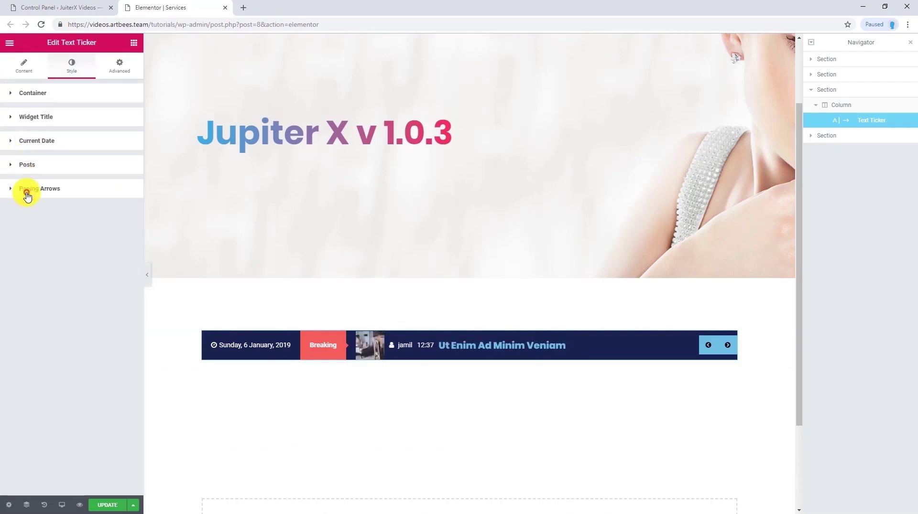
pyautogui.click(27, 192)
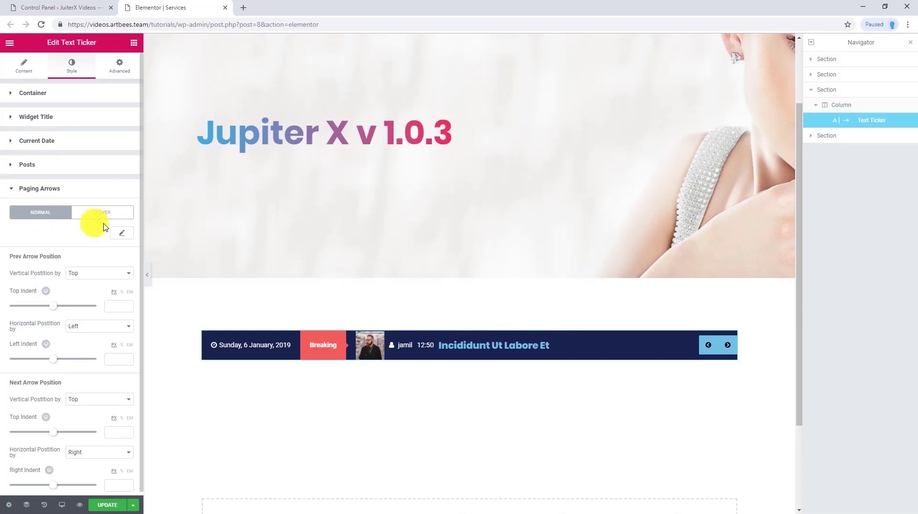
pyautogui.click(121, 234)
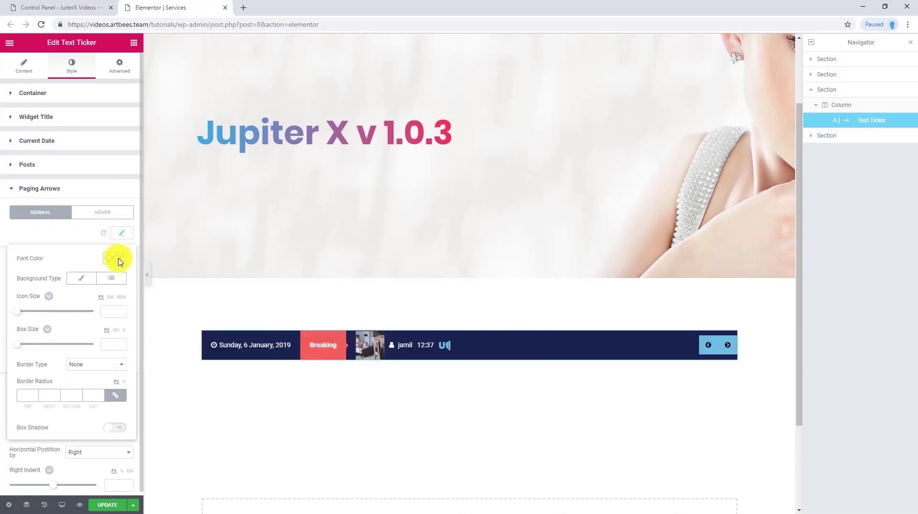
pyautogui.click(120, 261)
pyautogui.moveTo(69, 293); pyautogui.dragTo(2, 262)
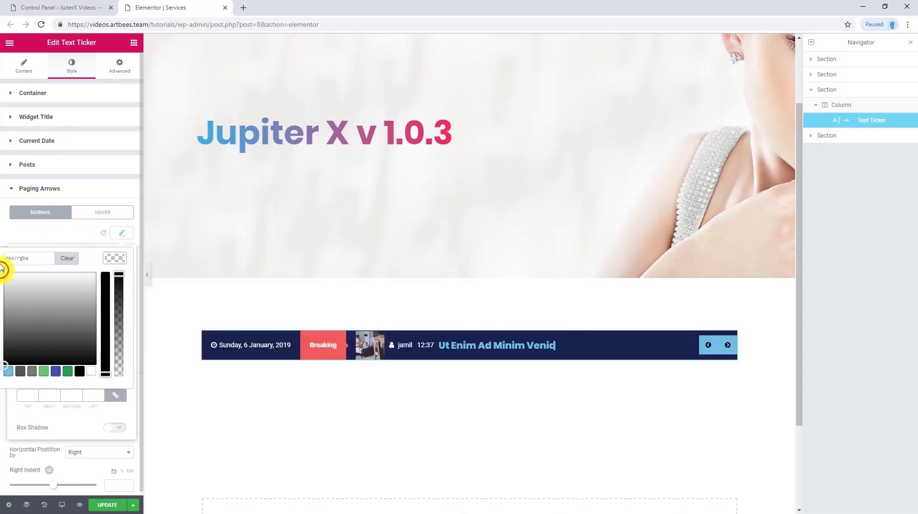
pyautogui.click(115, 260)
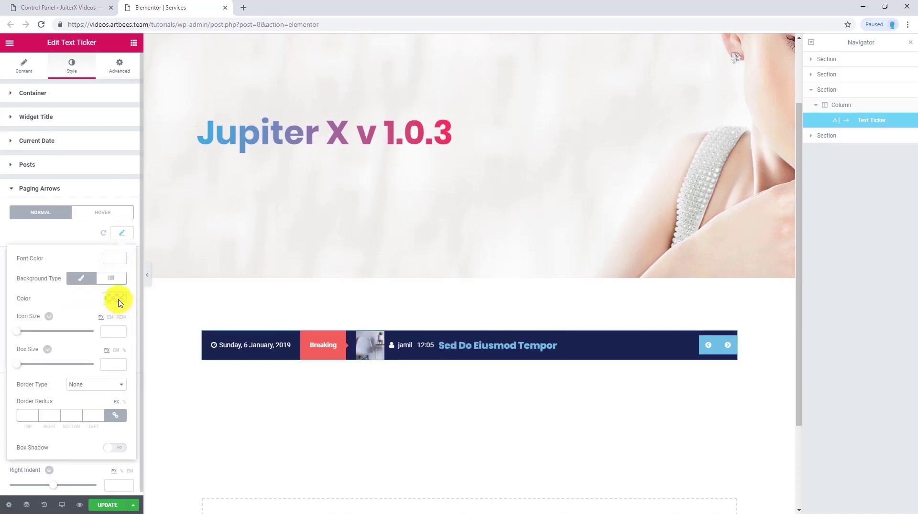
pyautogui.click(117, 300)
pyautogui.moveTo(117, 312); pyautogui.dragTo(139, 434)
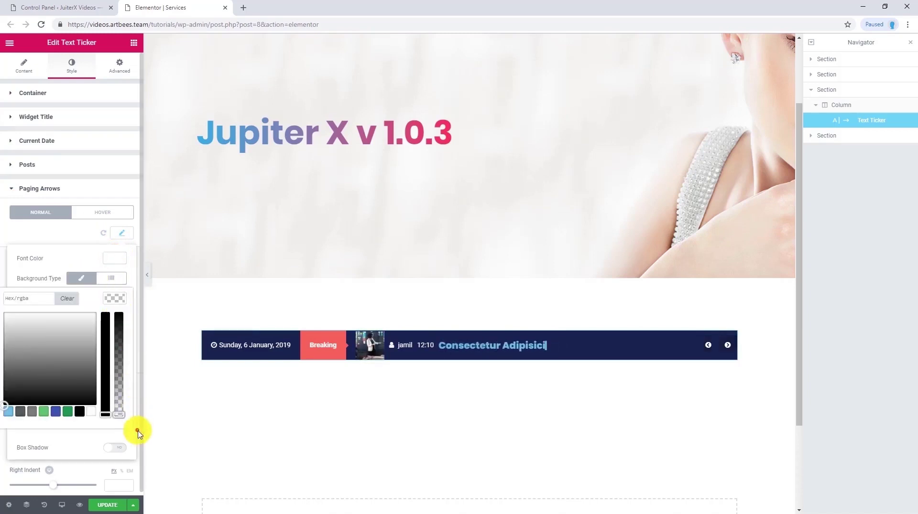
pyautogui.click(139, 434)
pyautogui.click(111, 506)
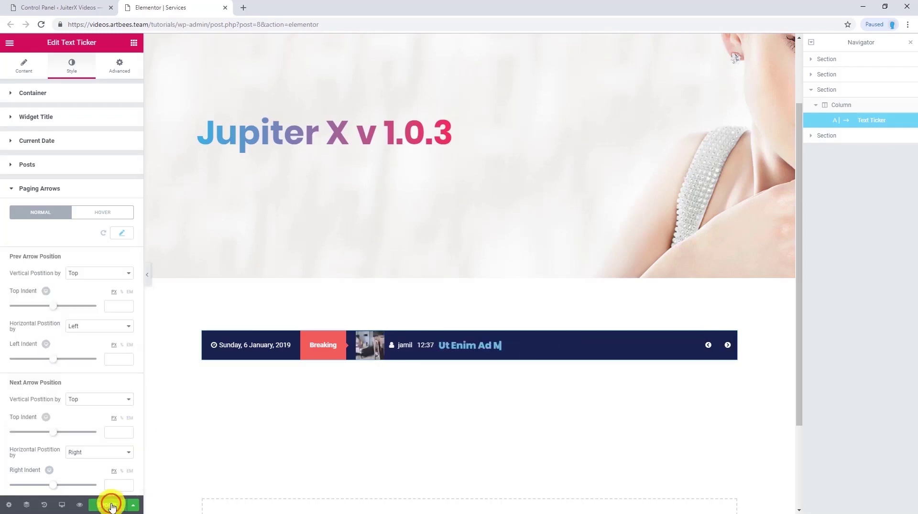
# Step: Preview the page, then drop a Smart Posts List into the section under the ticker
pyautogui.click(79, 504)
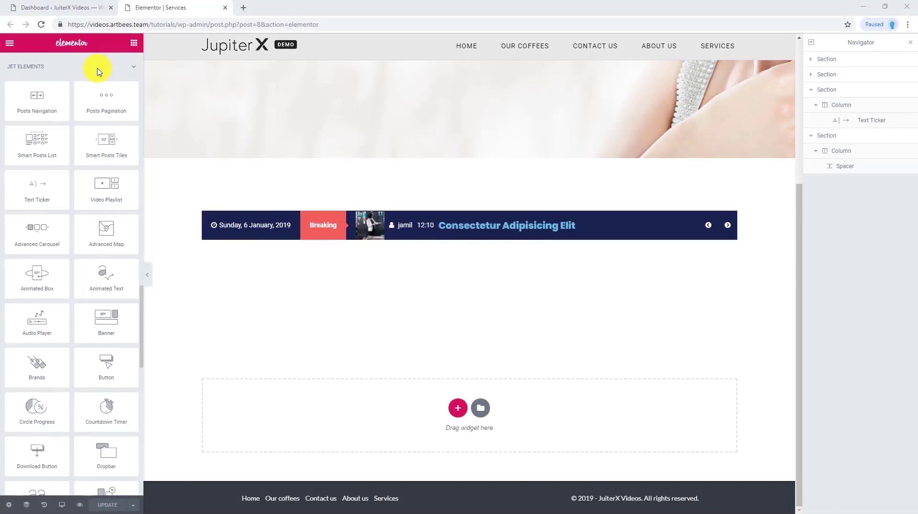
pyautogui.moveTo(37, 148); pyautogui.dragTo(448, 263)
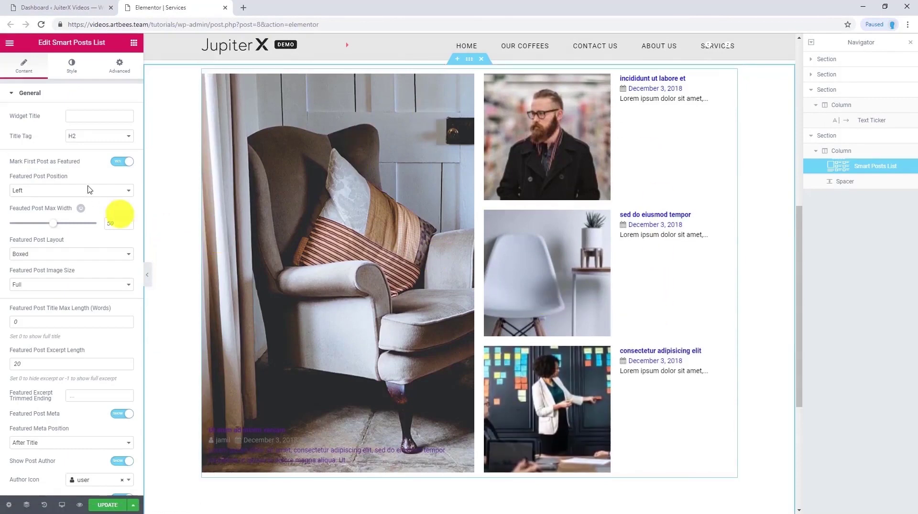
# Step: Title the posts list 'Hot News' and feature the first post on the left
pyautogui.click(72, 121)
pyautogui.write('Hot News')
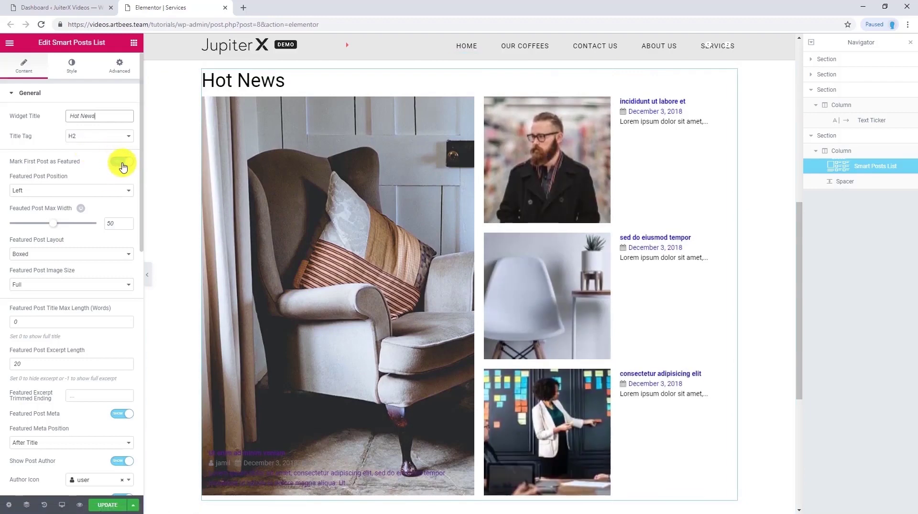
pyautogui.click(121, 162)
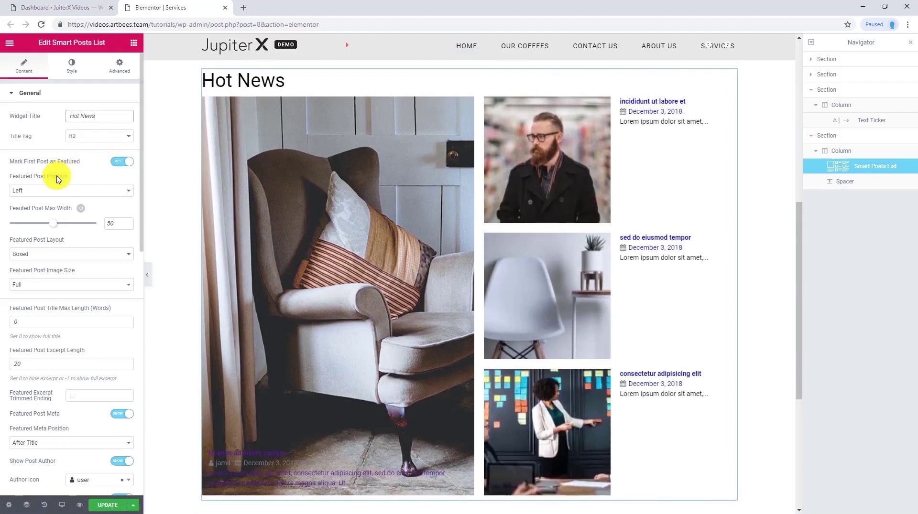
pyautogui.click(59, 190)
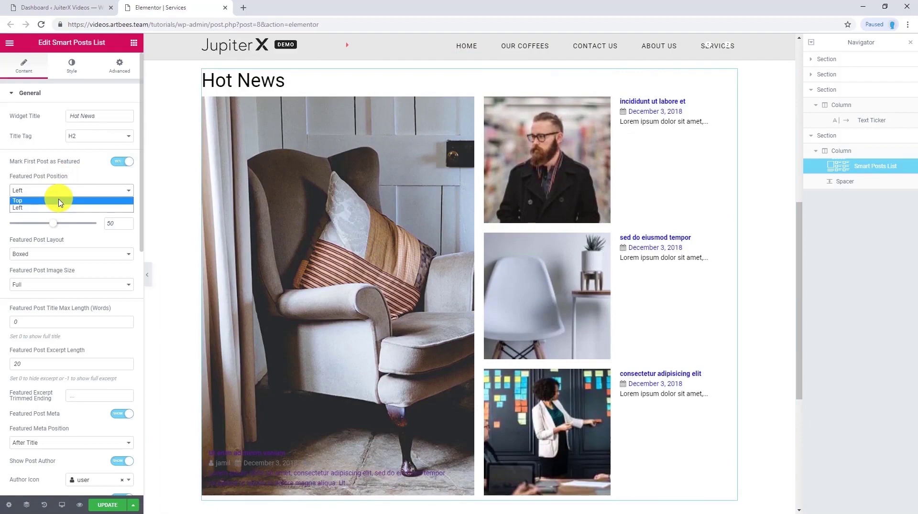
pyautogui.click(59, 209)
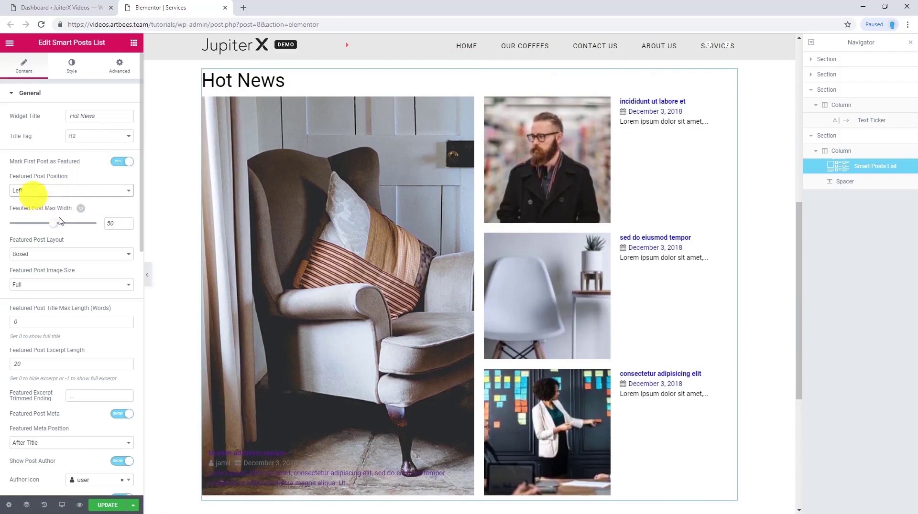
# Step: Set the featured post max width to 50 and keep the Boxed layout
pyautogui.moveTo(65, 227)
pyautogui.mouseDown()
pyautogui.moveTo(75, 228)
pyautogui.moveTo(61, 229)
pyautogui.mouseUp()
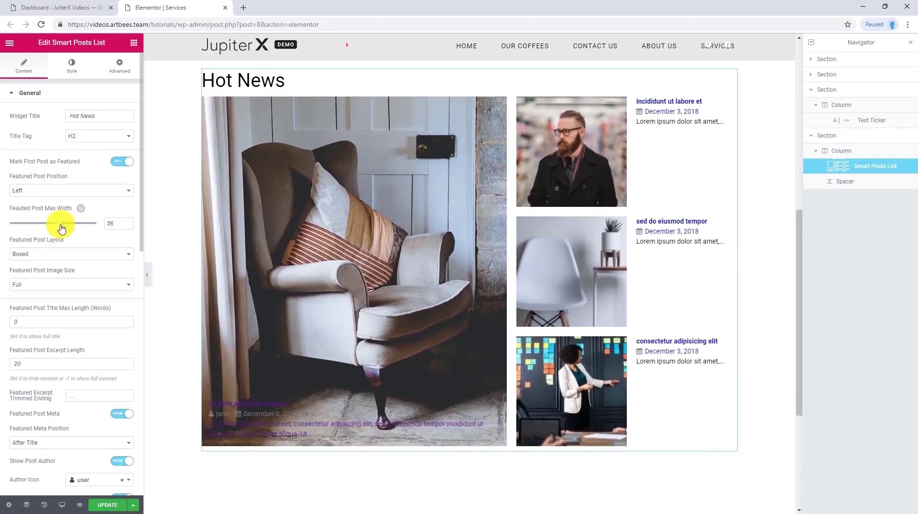
pyautogui.click(101, 223)
pyautogui.press('BackSpace')
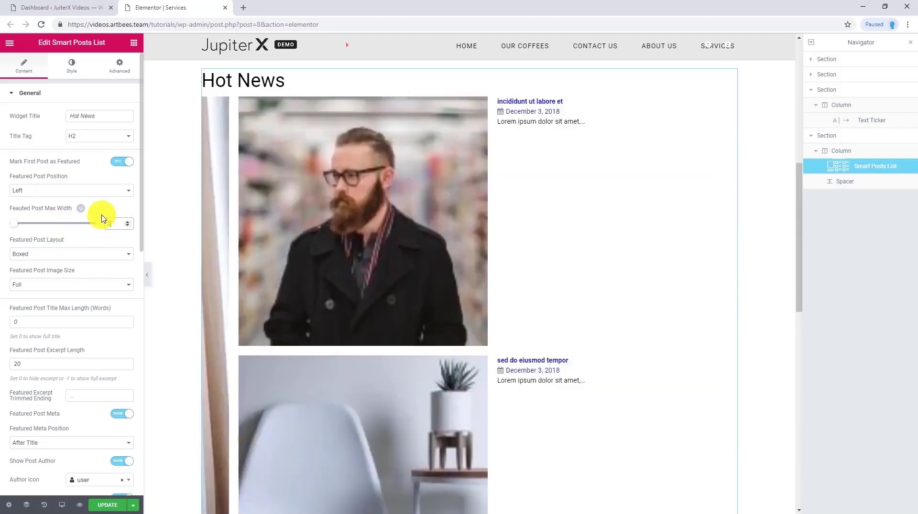
pyautogui.write('0')
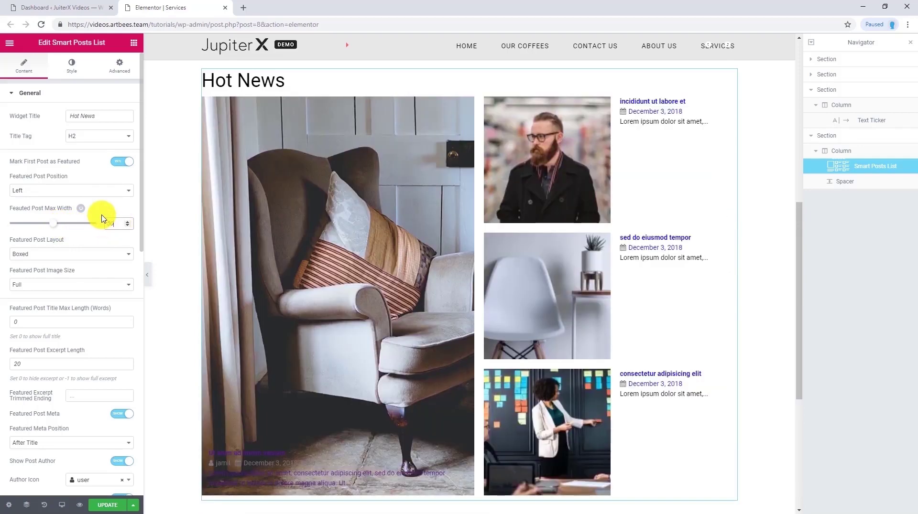
pyautogui.click(72, 259)
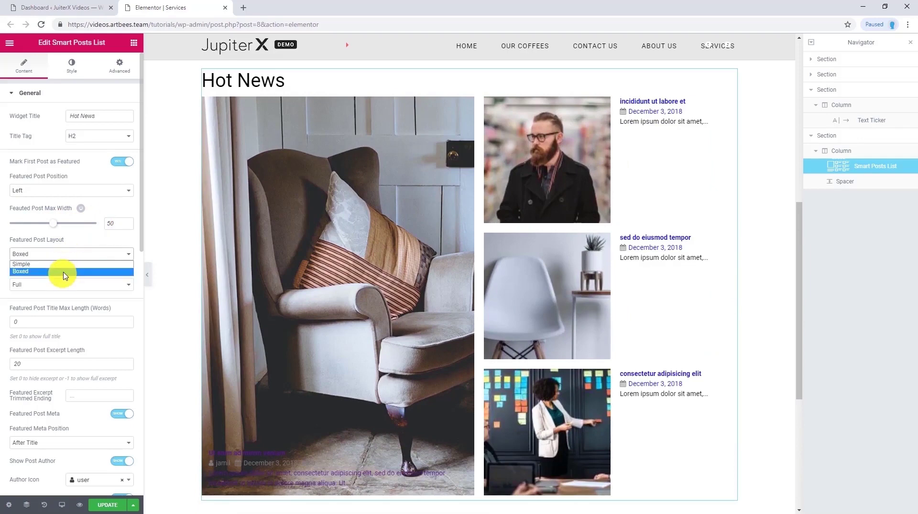
pyautogui.click(64, 272)
# Step: Place the featured meta before the title and use a user-circle author icon
pyautogui.scroll(-2, 64, 274)
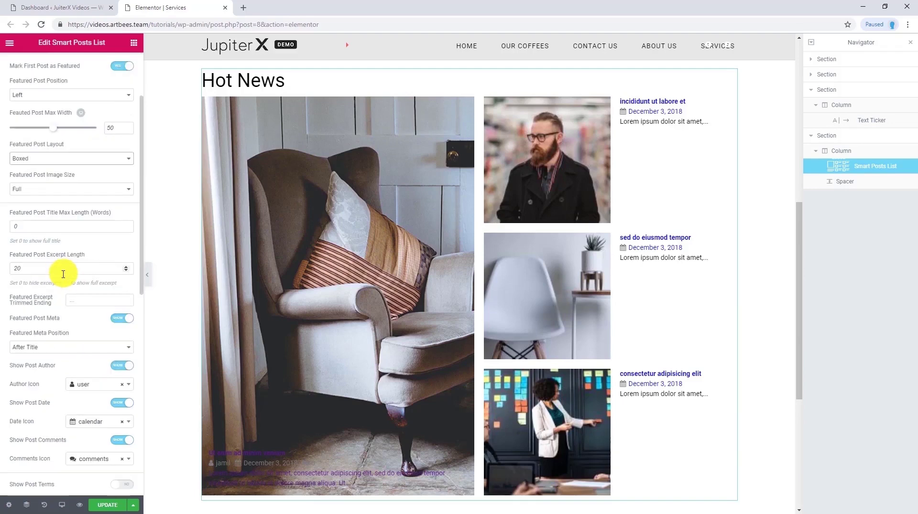
pyautogui.scroll(-1, 37, 293)
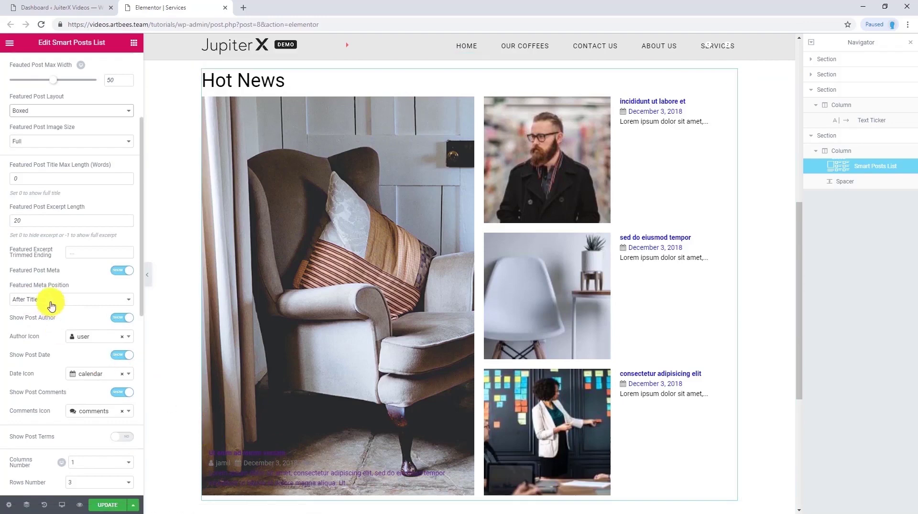
pyautogui.click(49, 301)
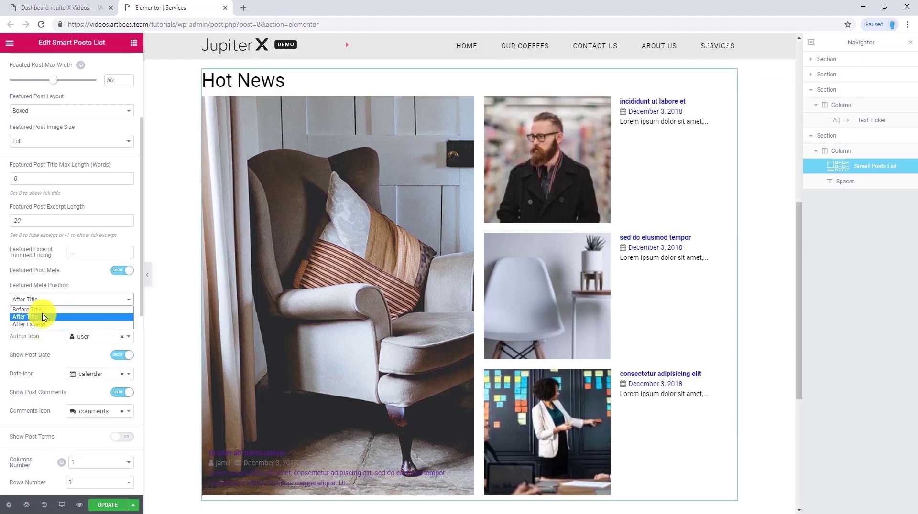
pyautogui.click(43, 312)
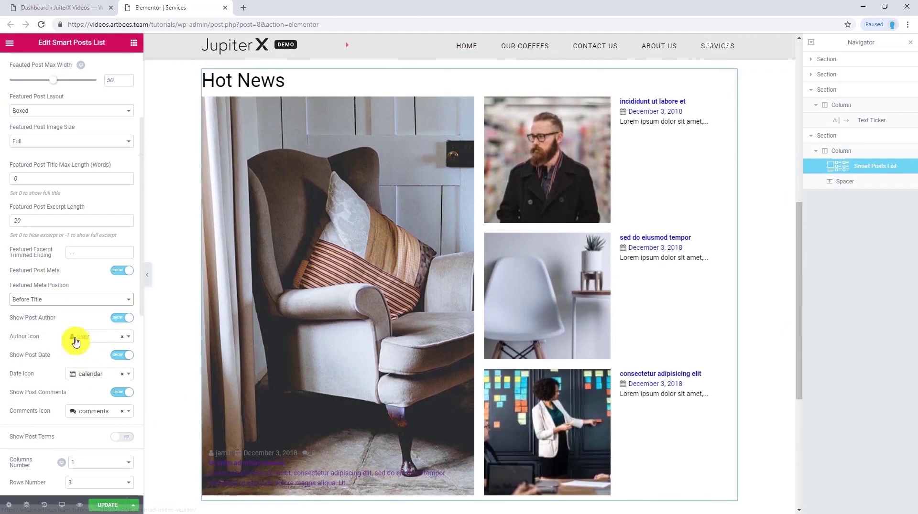
pyautogui.scroll(-2, 77, 343)
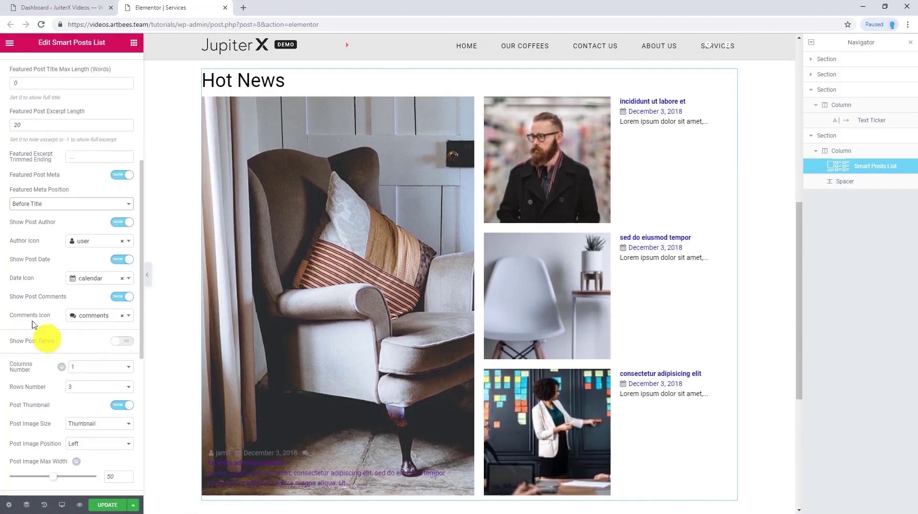
pyautogui.click(86, 241)
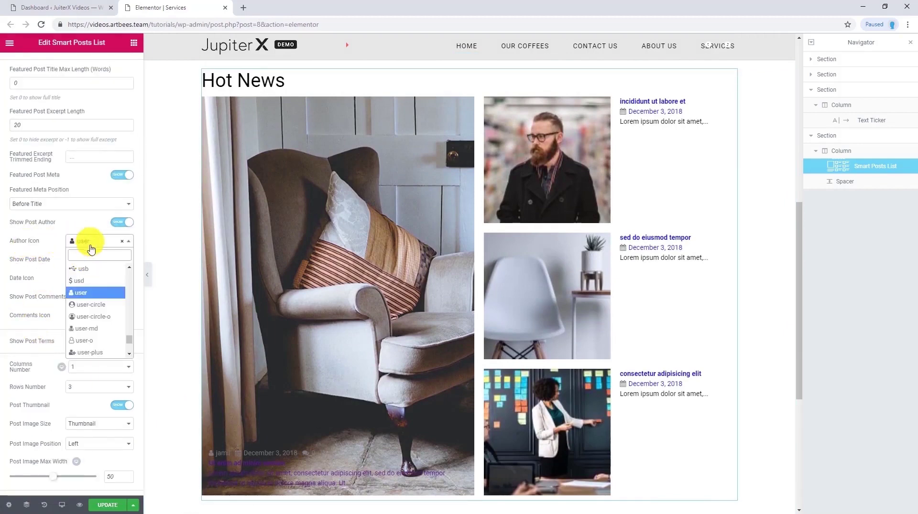
pyautogui.click(84, 306)
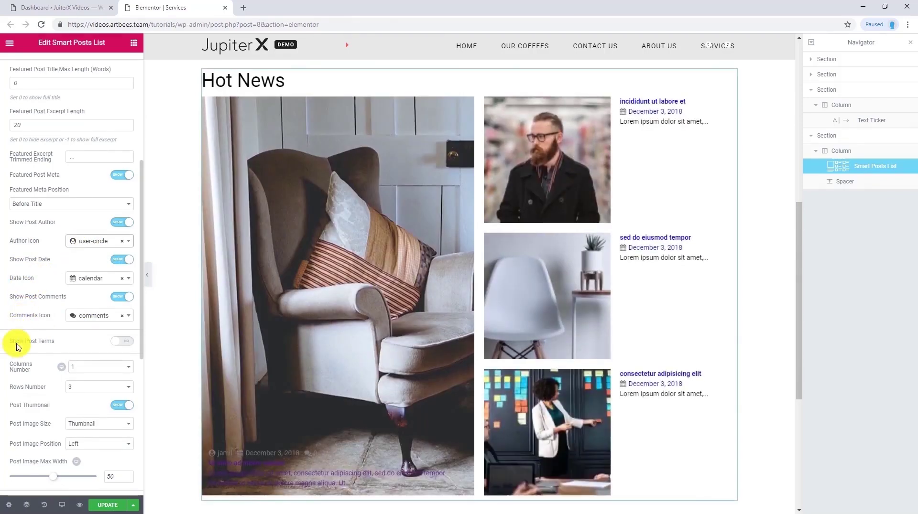
# Step: Show post terms drawn from Categories
pyautogui.click(123, 342)
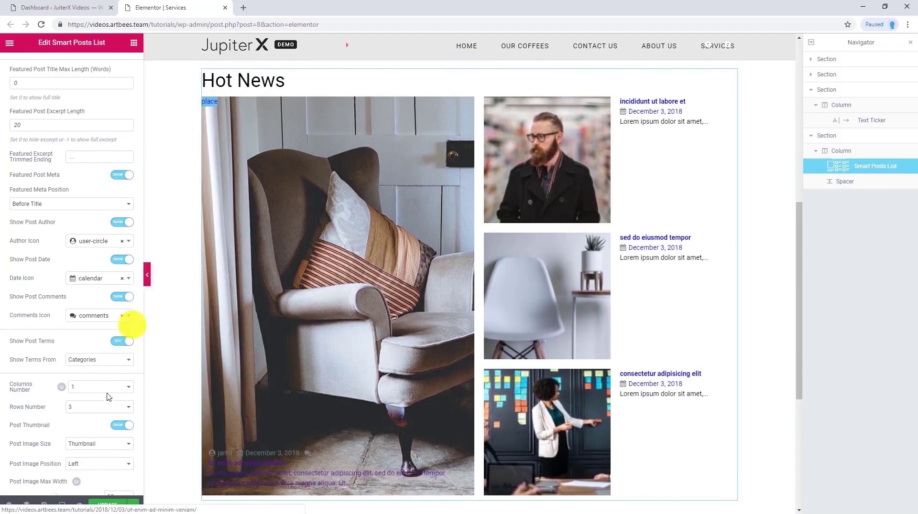
pyautogui.click(95, 361)
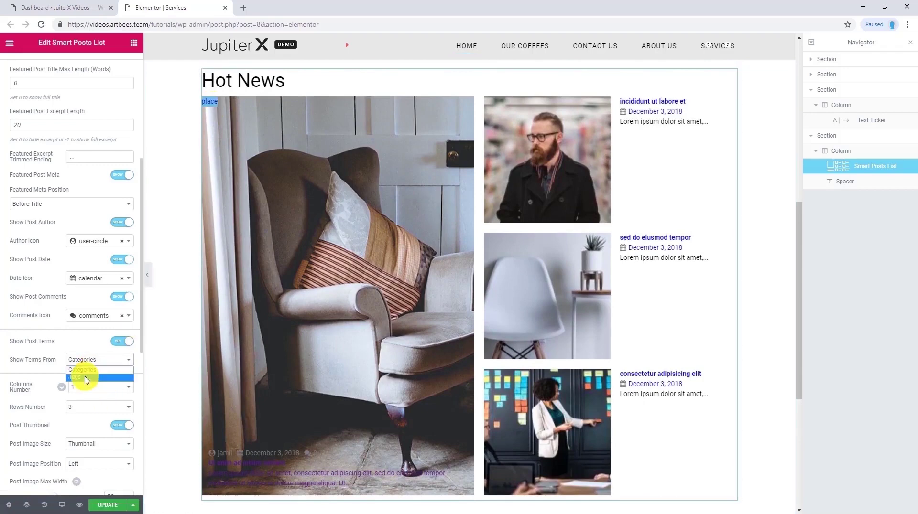
pyautogui.click(86, 371)
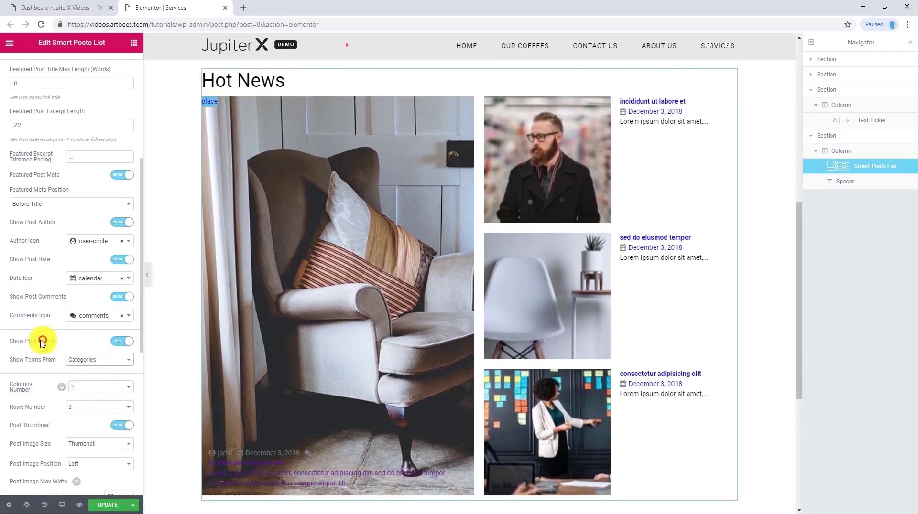
pyautogui.scroll(-1, 40, 349)
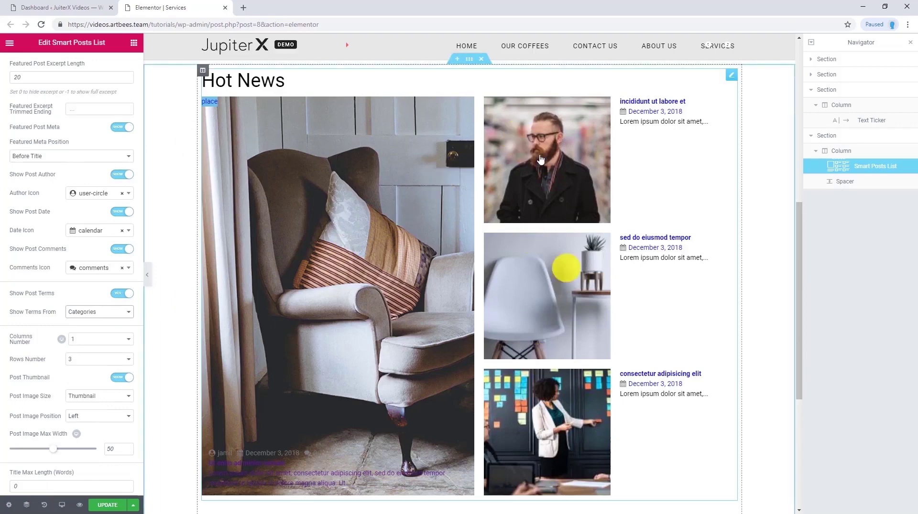
# Step: Arrange the remaining posts in 2 columns with post image max width 30
pyautogui.click(85, 340)
pyautogui.click(77, 364)
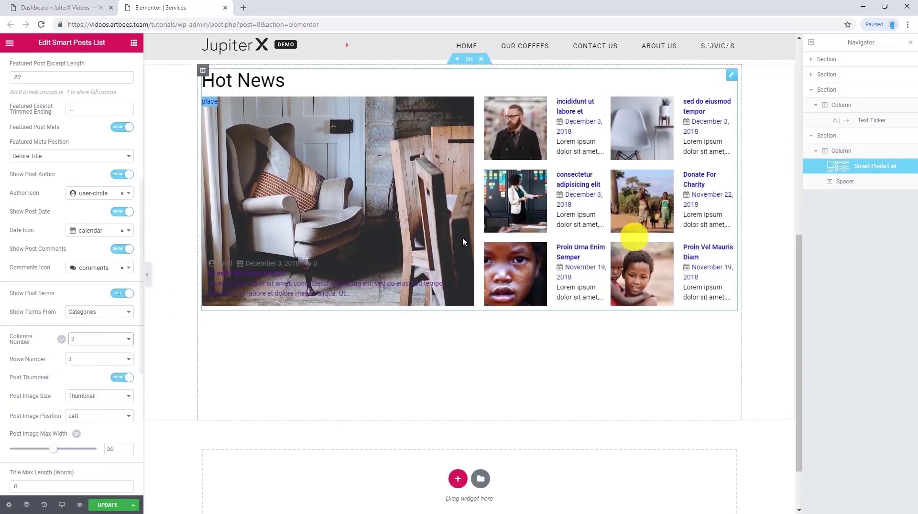
pyautogui.scroll(-2, 41, 308)
pyautogui.click(103, 354)
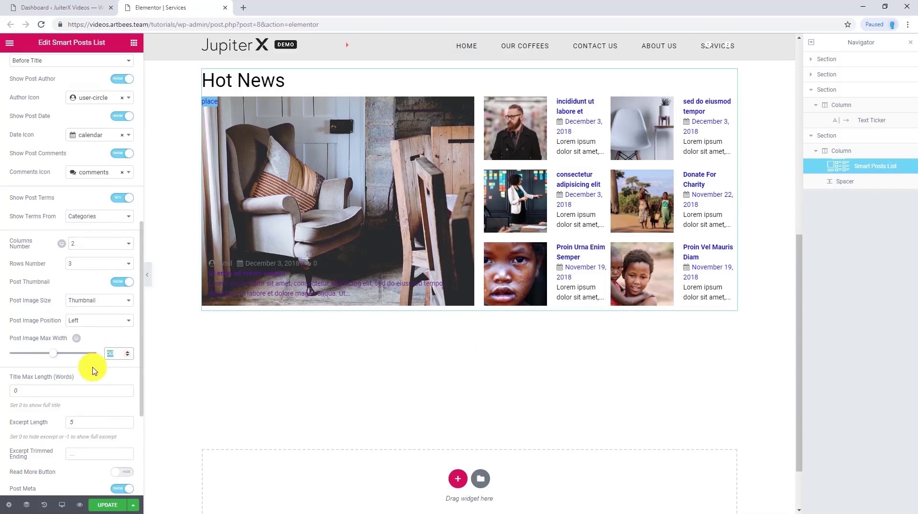
pyautogui.write('30')
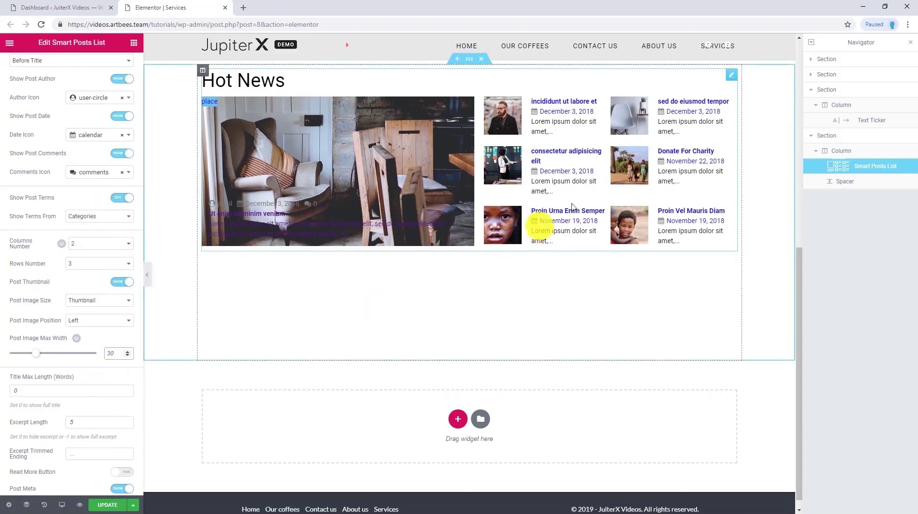
# Step: Clear the excerpt length and put post meta before the titles
pyautogui.click(62, 424)
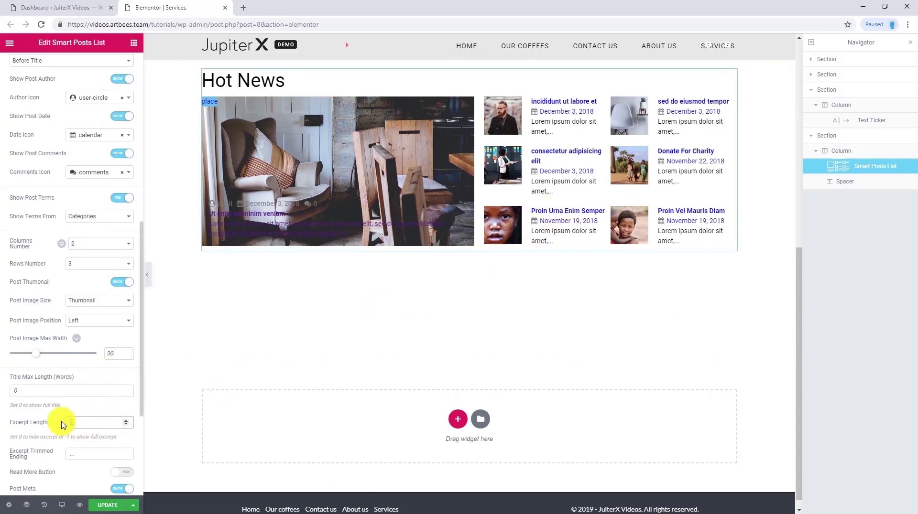
pyautogui.press('BackSpace')
pyautogui.press('BackSpace')
pyautogui.scroll(-3, 48, 418)
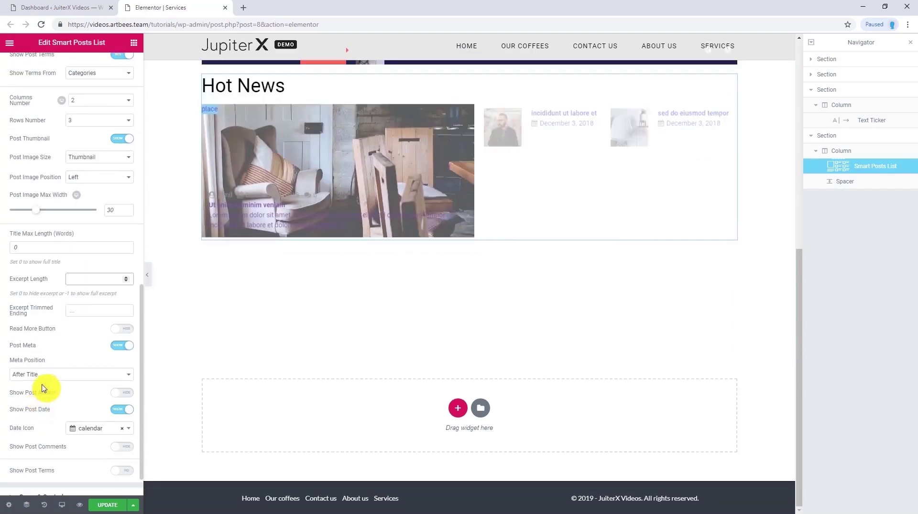
pyautogui.click(57, 375)
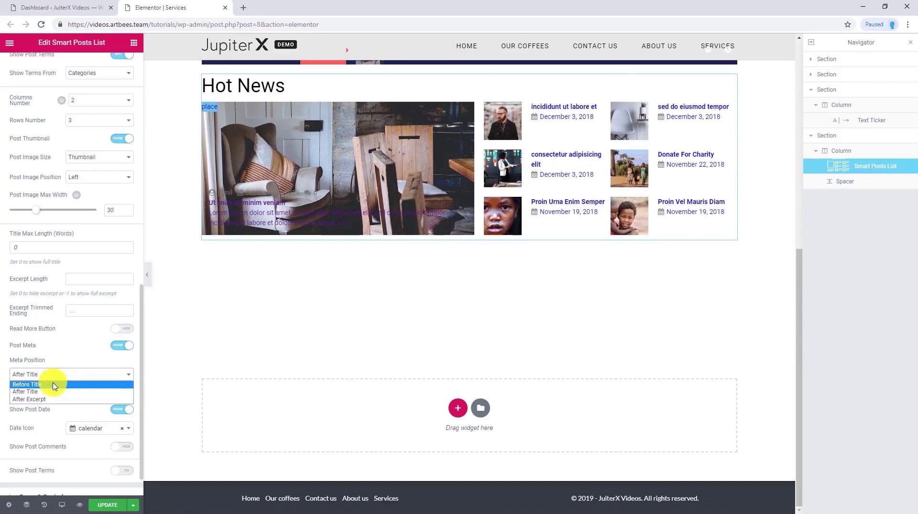
pyautogui.click(54, 386)
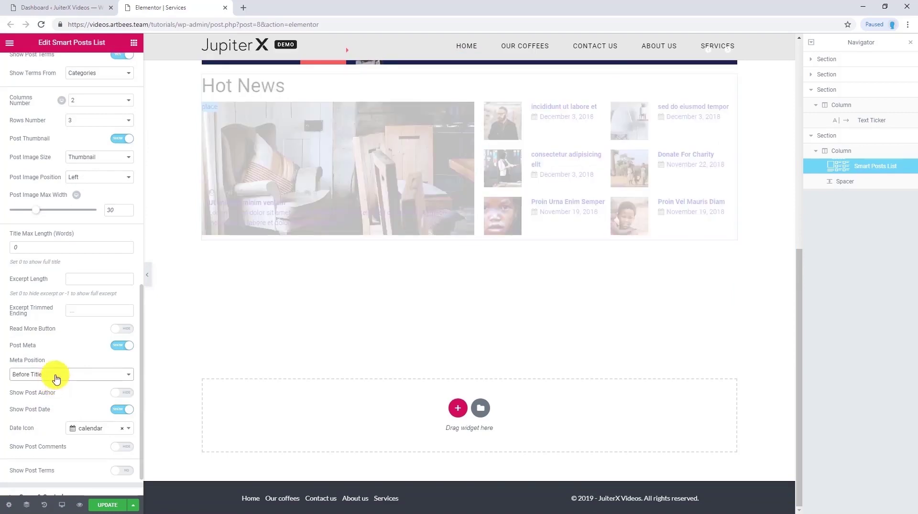
pyautogui.scroll(-1, 50, 382)
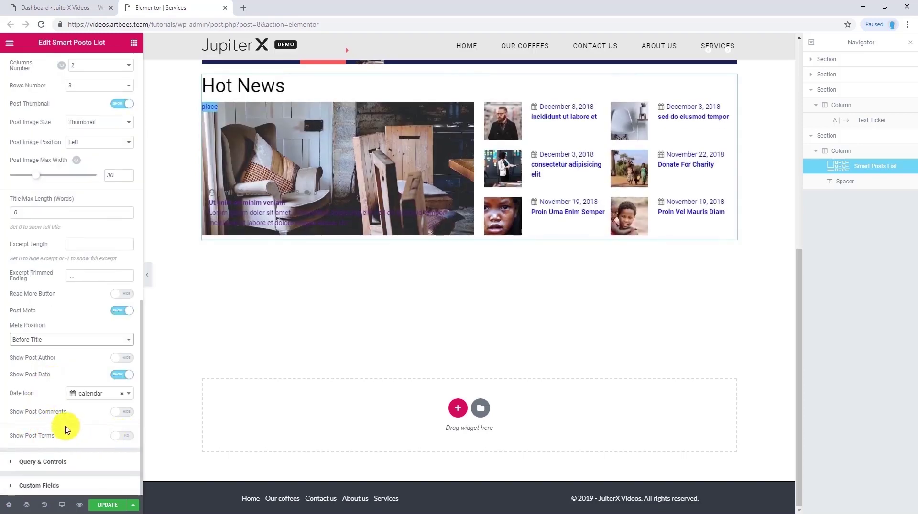
pyautogui.scroll(16, 66, 428)
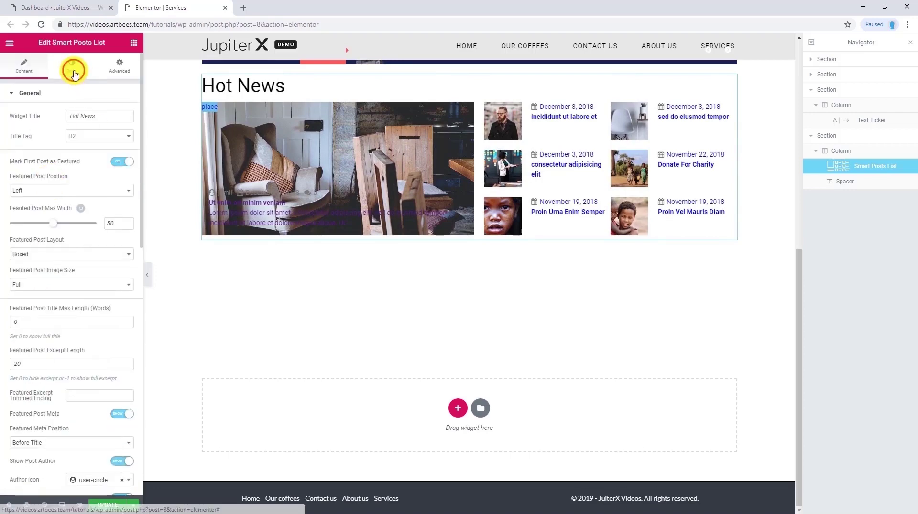
pyautogui.click(72, 71)
# Step: Set the Hot News heading title to size 18 Bold, then expand the Featured style section
pyautogui.click(19, 249)
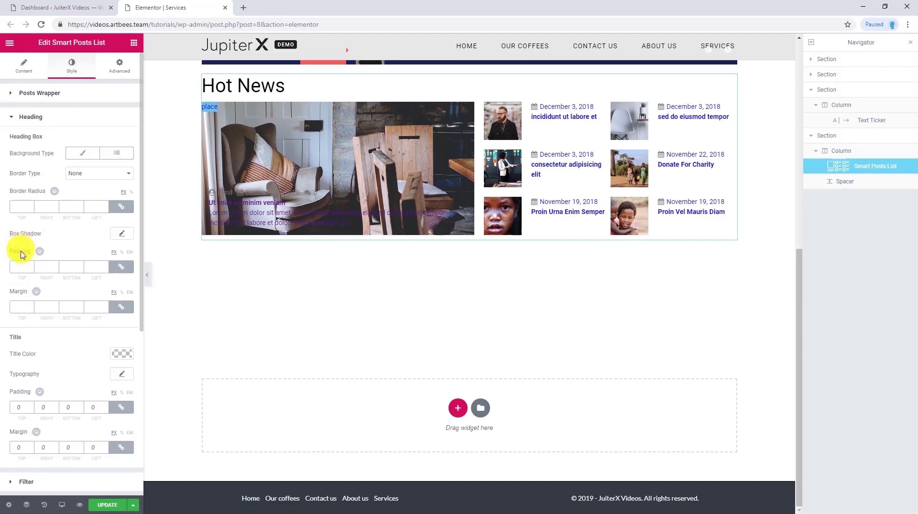
pyautogui.scroll(-4, 20, 253)
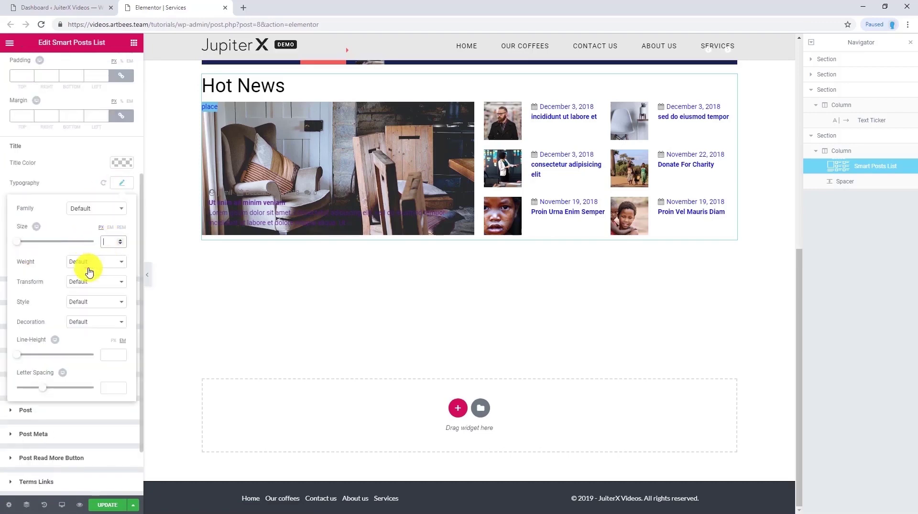
pyautogui.write('18')
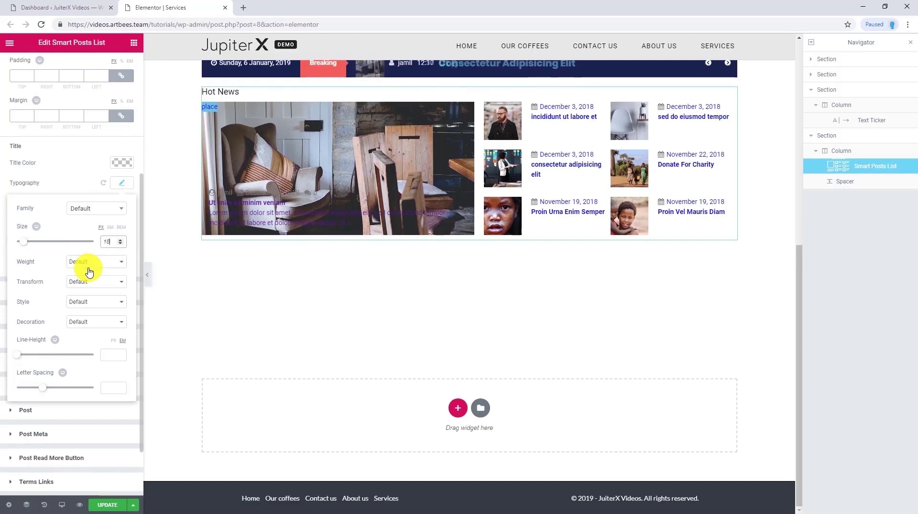
pyautogui.click(91, 262)
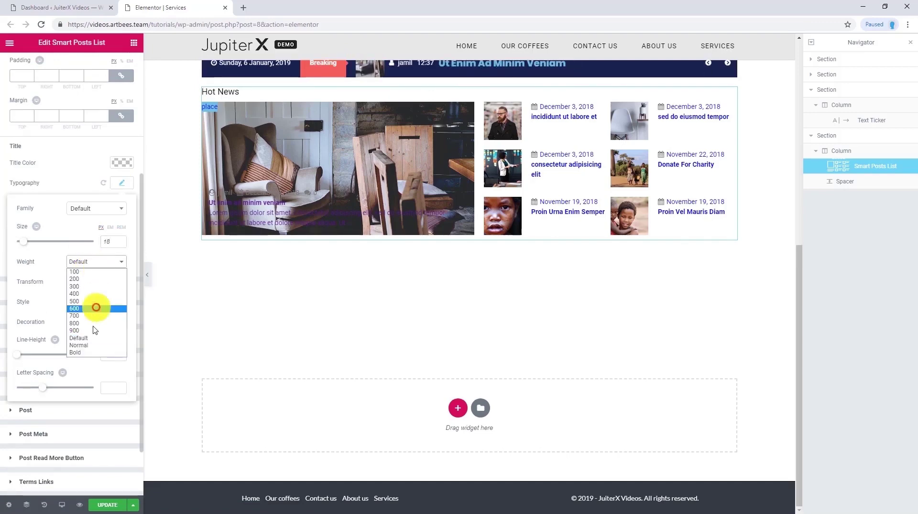
pyautogui.click(90, 353)
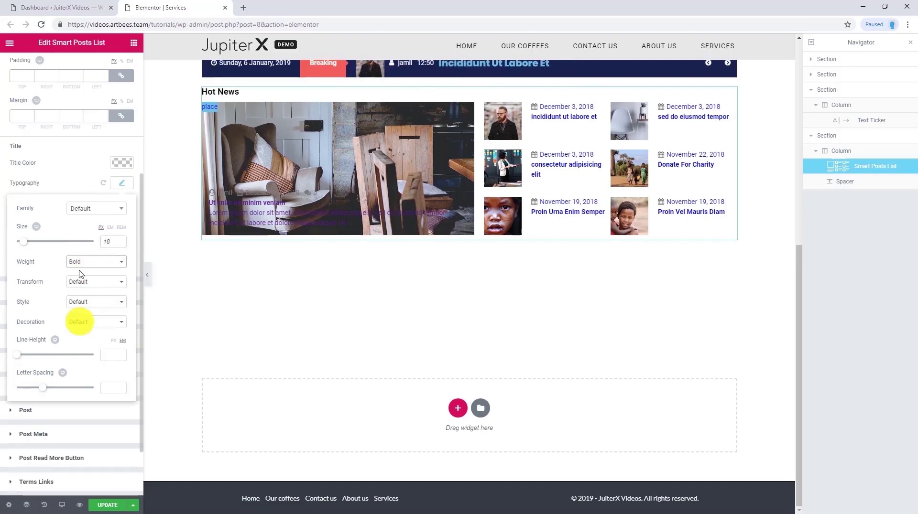
pyautogui.click(55, 164)
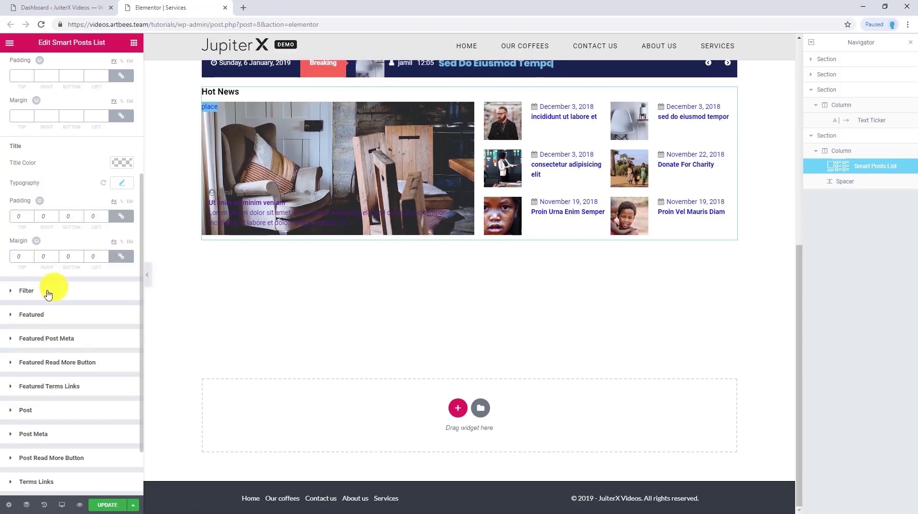
pyautogui.click(36, 318)
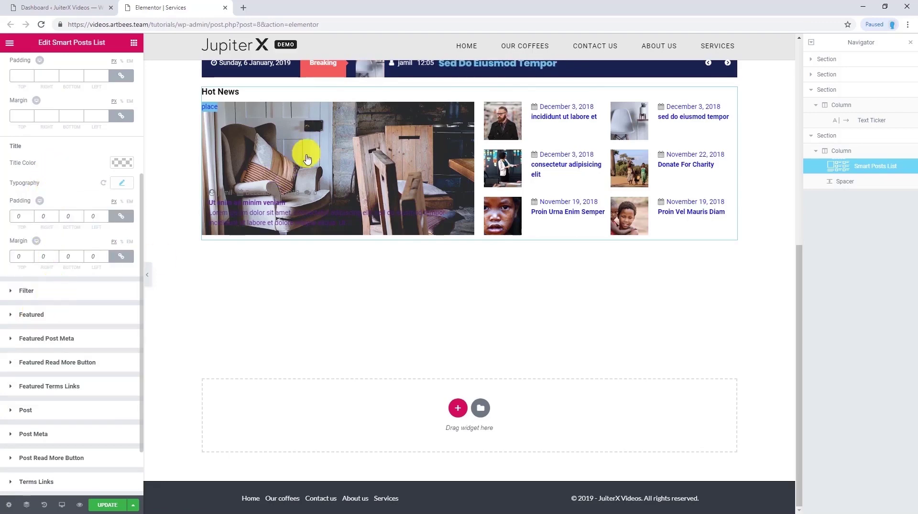
# Step: Make the featured post title colour white
pyautogui.scroll(-5, 98, 237)
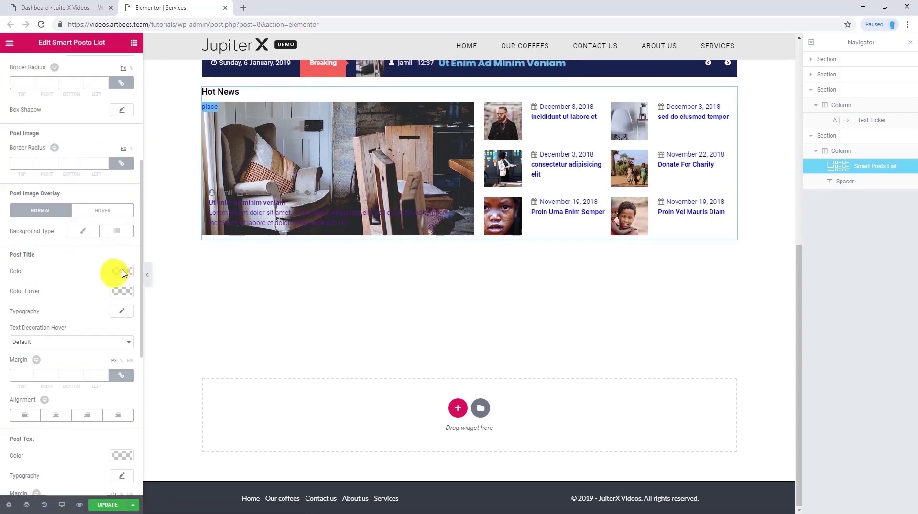
pyautogui.click(122, 272)
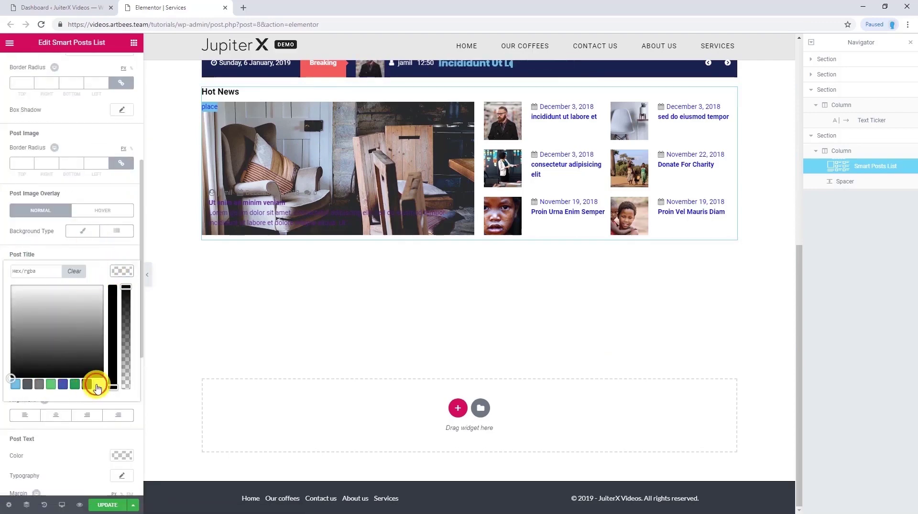
pyautogui.click(97, 386)
pyautogui.click(123, 275)
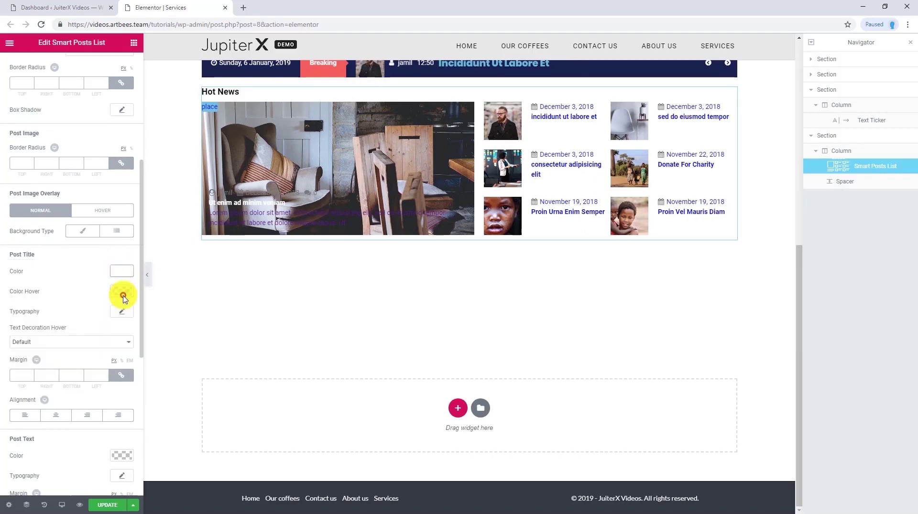
# Step: Set the featured post title typography to Poppins, size 20, weight 700, Capitalize
pyautogui.click(122, 311)
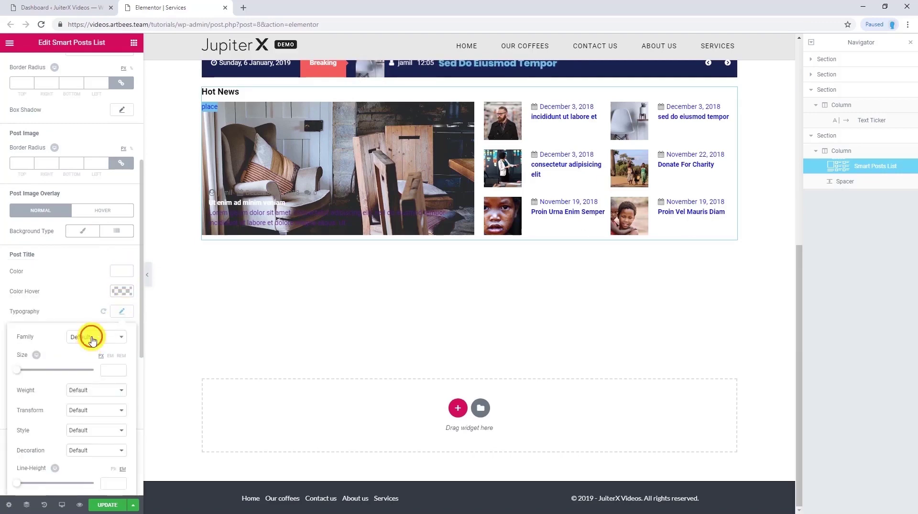
pyautogui.click(92, 337)
pyautogui.write('pop')
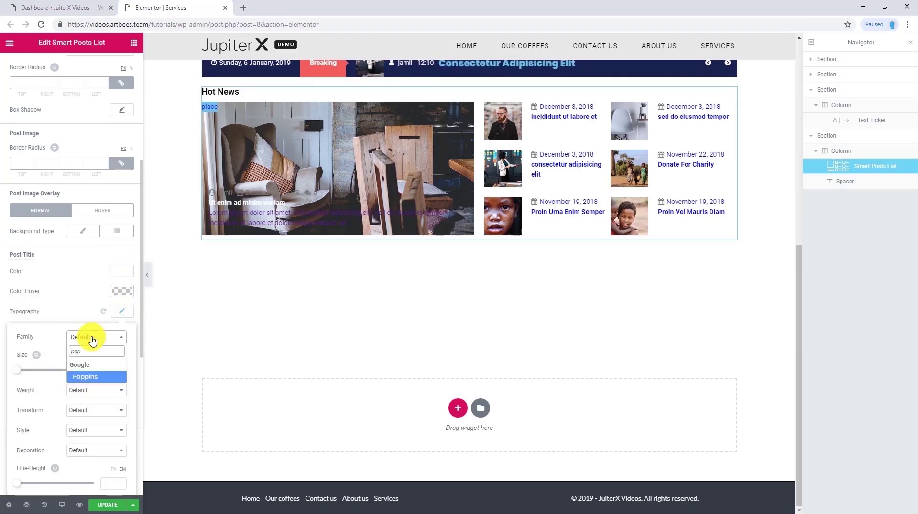
pyautogui.press('Return')
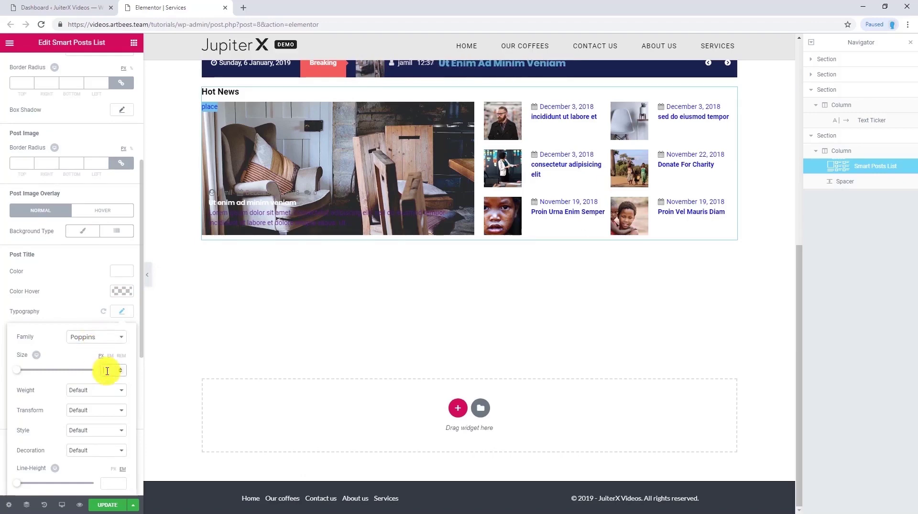
pyautogui.click(107, 372)
pyautogui.write('20')
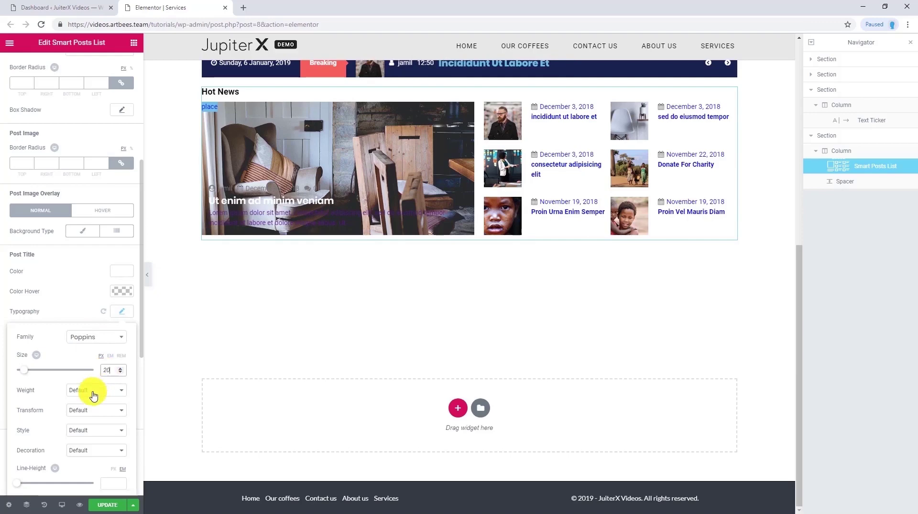
pyautogui.click(93, 391)
pyautogui.click(90, 445)
pyautogui.click(93, 410)
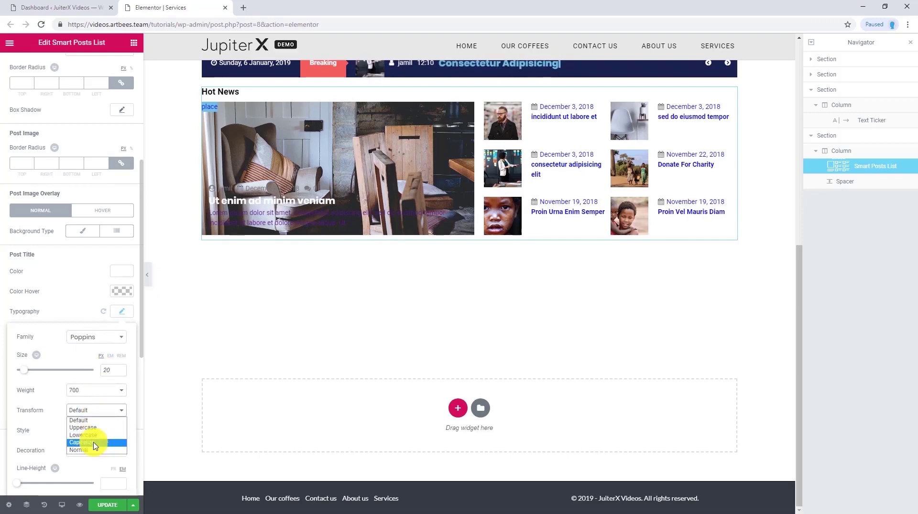
pyautogui.click(94, 443)
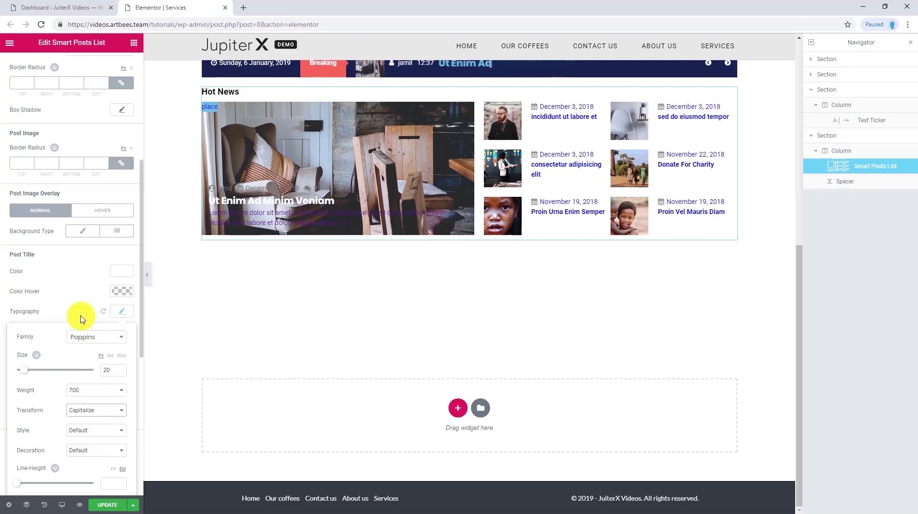
pyautogui.click(78, 306)
# Step: Make the featured post excerpt text white
pyautogui.scroll(-3, 66, 334)
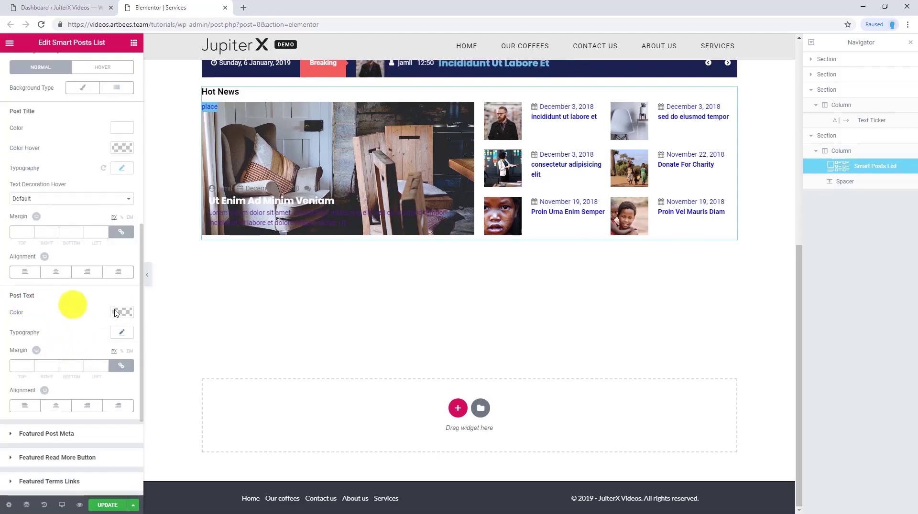
pyautogui.click(121, 312)
pyautogui.click(2, 320)
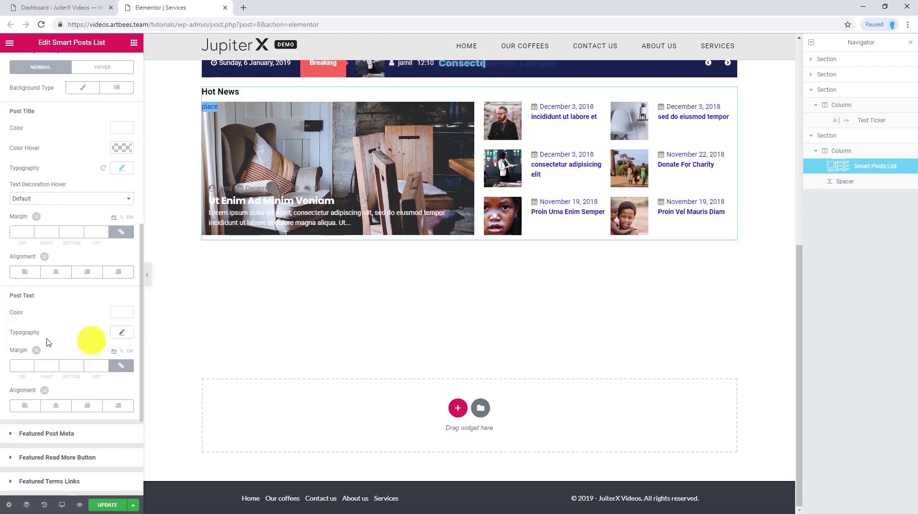
pyautogui.scroll(-2, 72, 342)
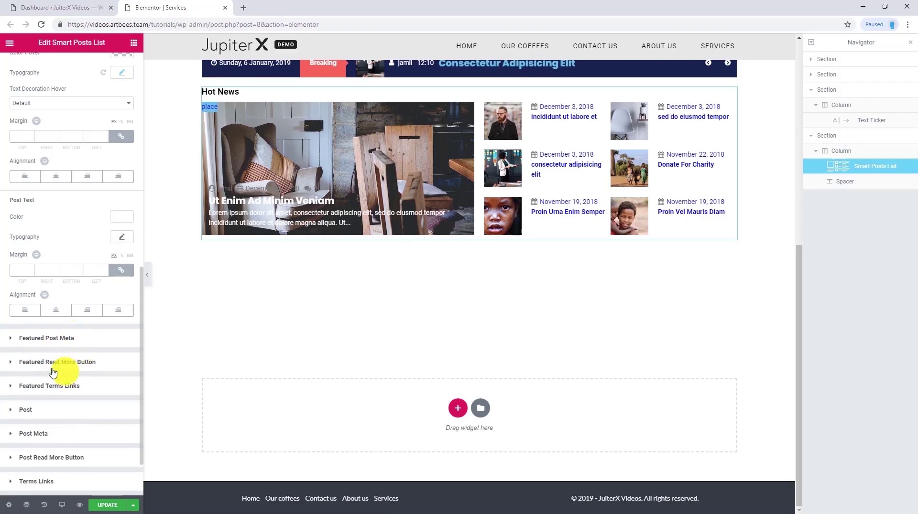
# Step: Make the featured post meta text white
pyautogui.click(62, 342)
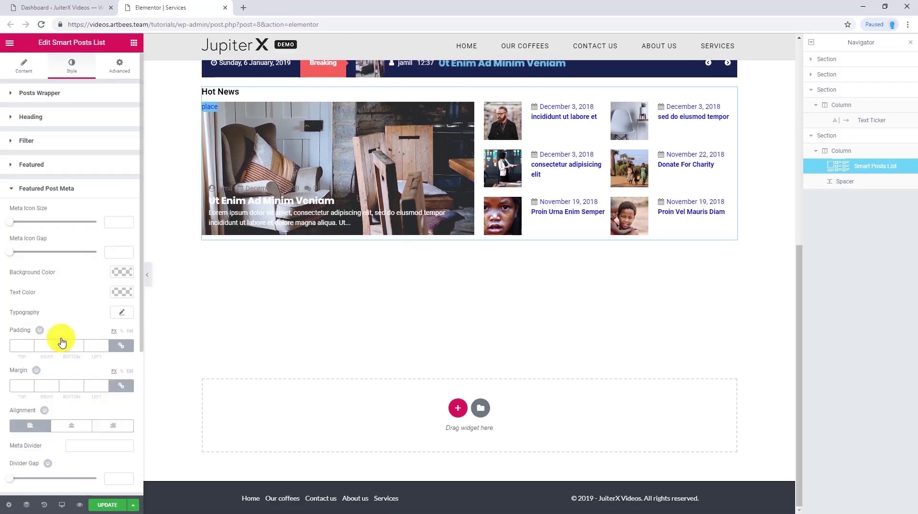
pyautogui.scroll(-3, 67, 287)
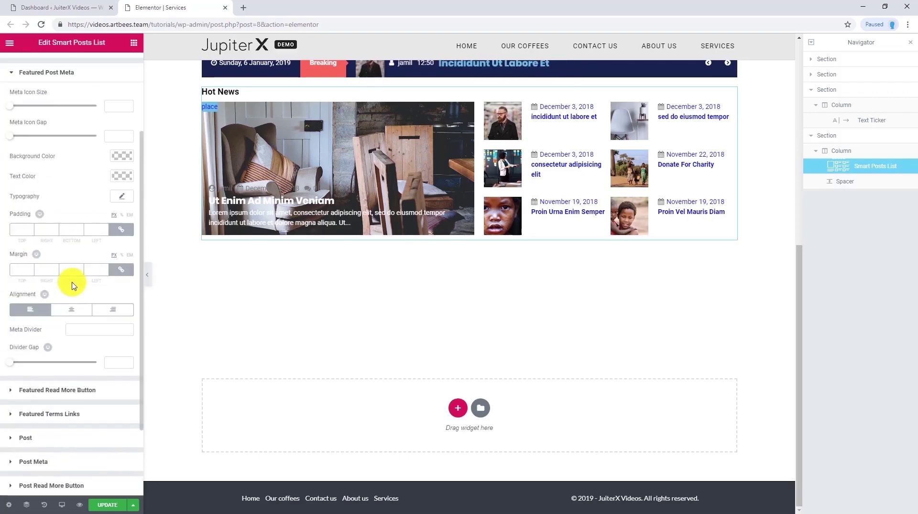
pyautogui.click(120, 176)
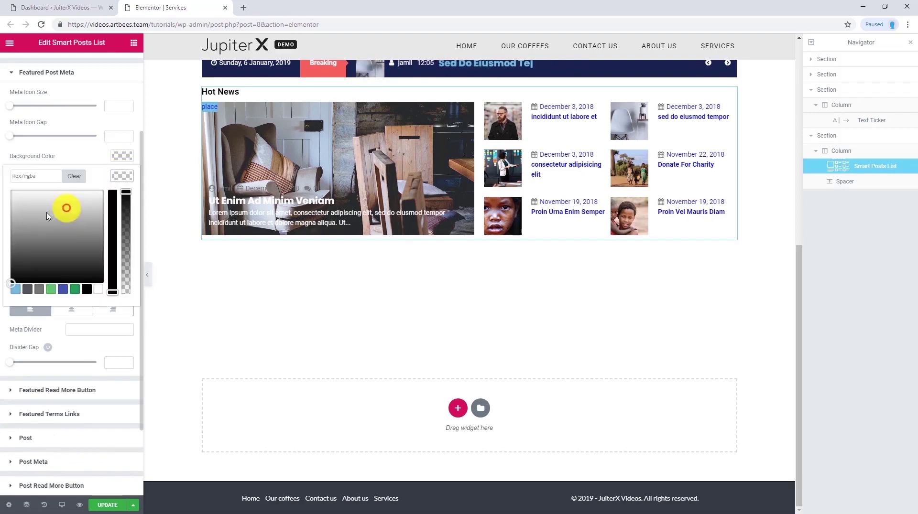
pyautogui.click(2, 181)
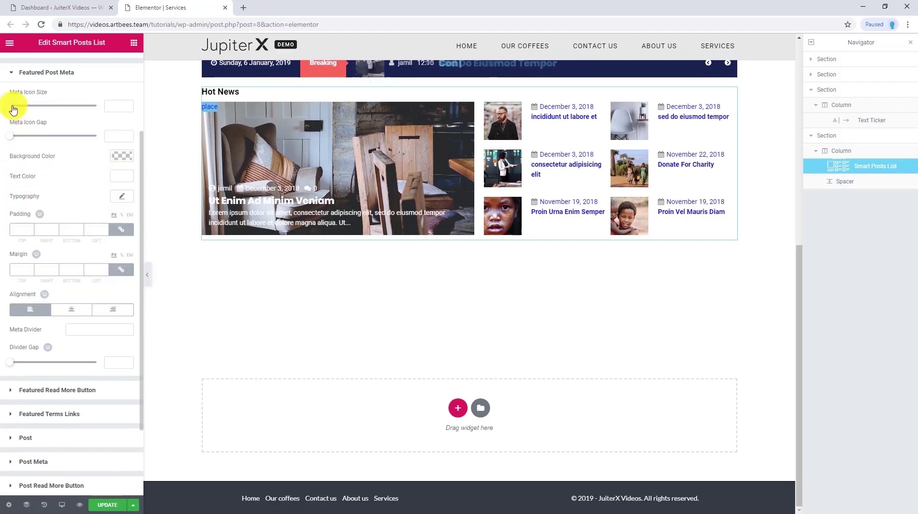
# Step: Set meta icon size 15, icon gap 3, and a '/' divider with gap 7
pyautogui.moveTo(30, 106); pyautogui.dragTo(19, 108)
pyautogui.click(117, 106)
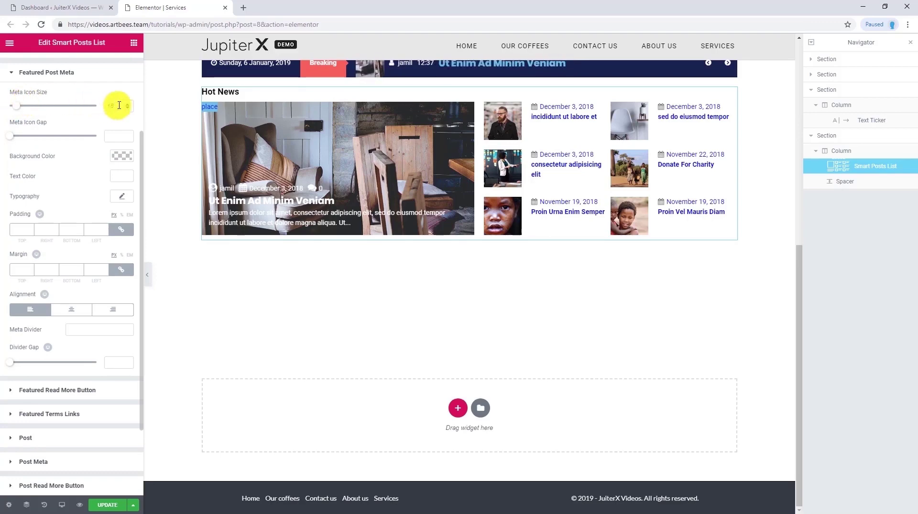
pyautogui.press('BackSpace')
pyautogui.write('5')
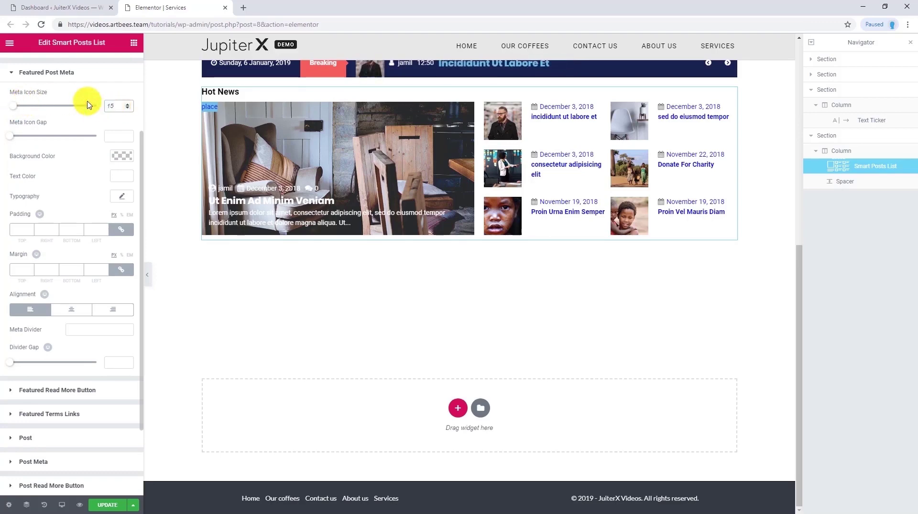
pyautogui.moveTo(12, 139)
pyautogui.mouseDown()
pyautogui.moveTo(32, 140)
pyautogui.moveTo(11, 138)
pyautogui.mouseUp()
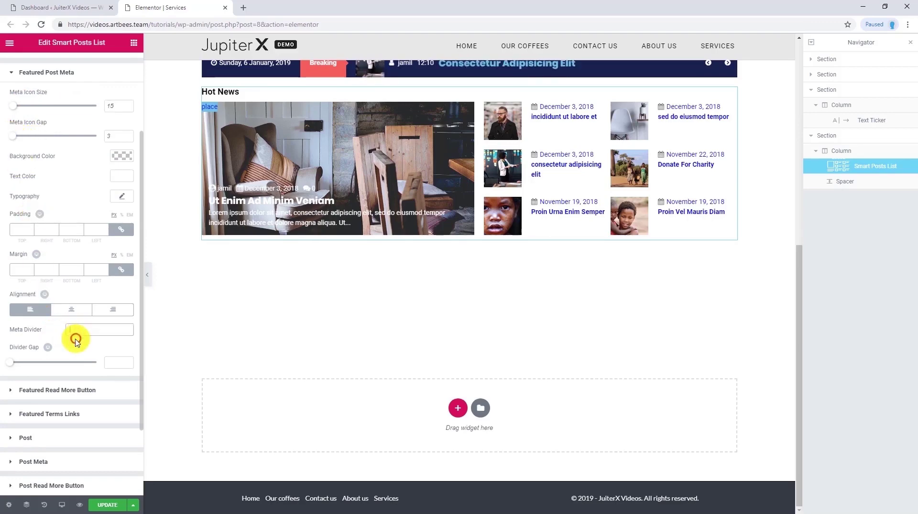
pyautogui.write('/')
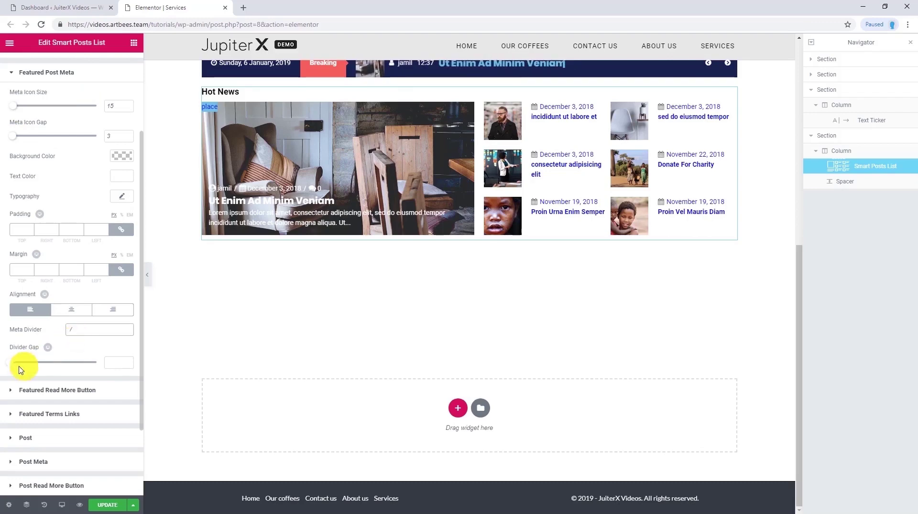
pyautogui.moveTo(15, 366); pyautogui.dragTo(18, 366)
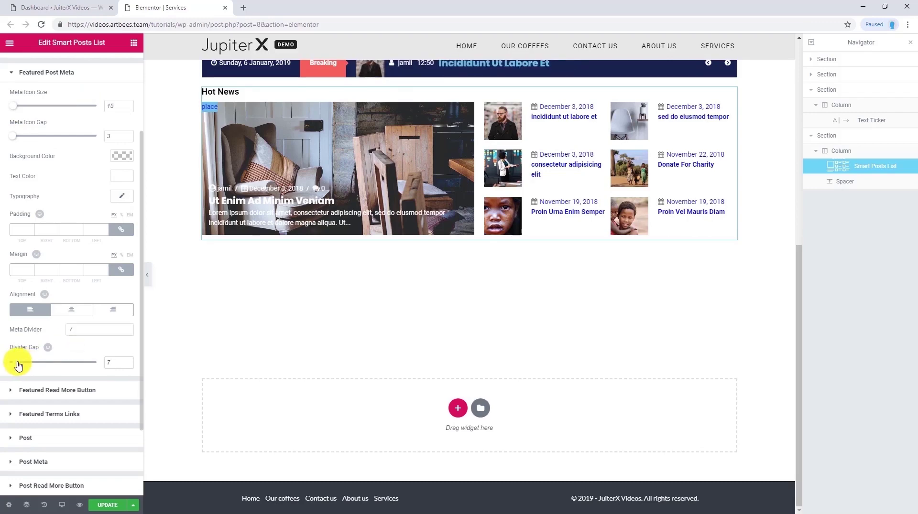
# Step: Give the featured term label unlinked padding of 2 top and 10 sides
pyautogui.click(27, 415)
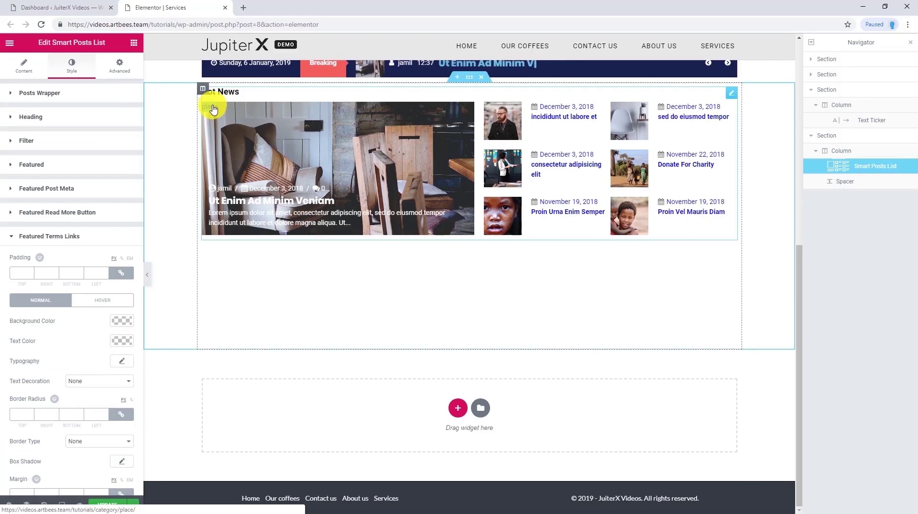
pyautogui.click(122, 276)
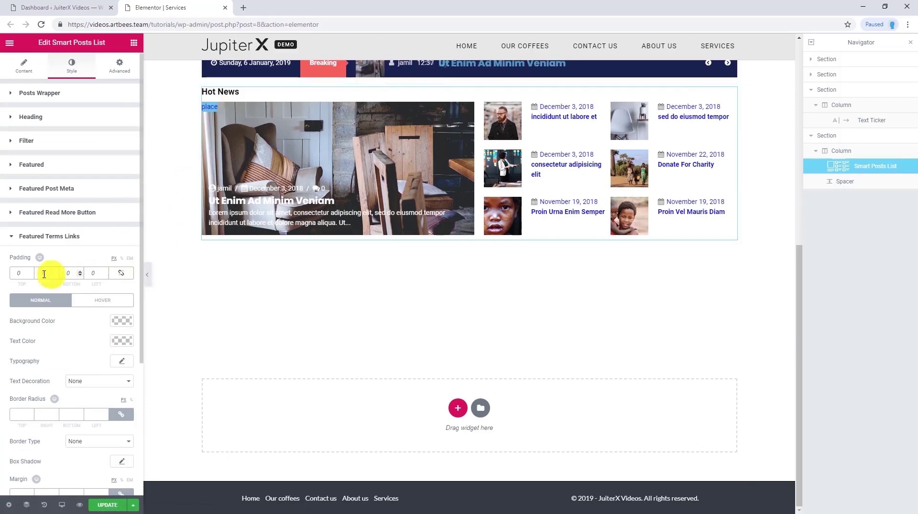
pyautogui.click(13, 273)
pyautogui.write('2')
pyautogui.click(42, 273)
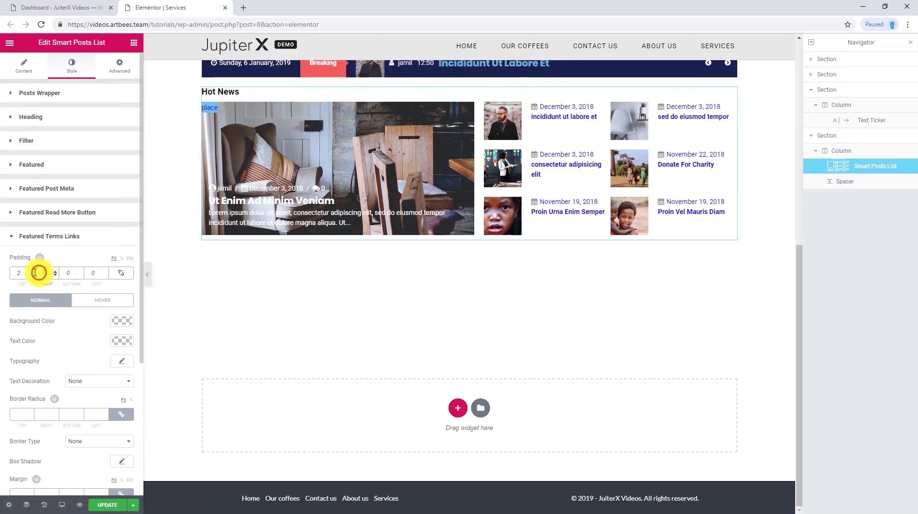
pyautogui.click(61, 273)
pyautogui.click(83, 275)
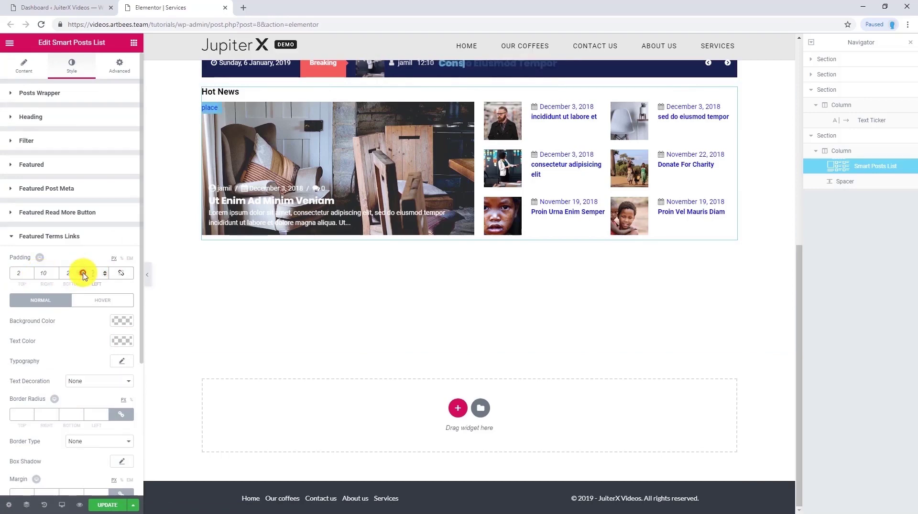
pyautogui.press('Tab')
pyautogui.write('10')
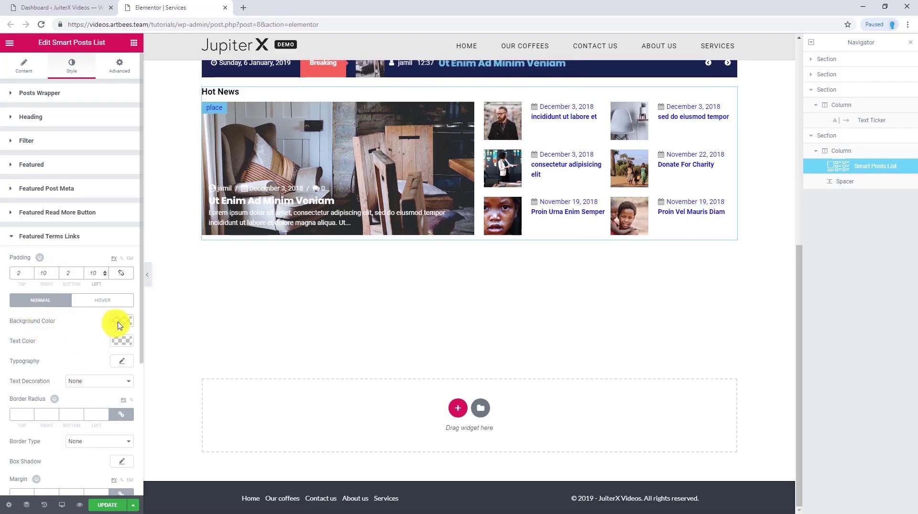
# Step: Give the term label a green background and white text
pyautogui.click(117, 322)
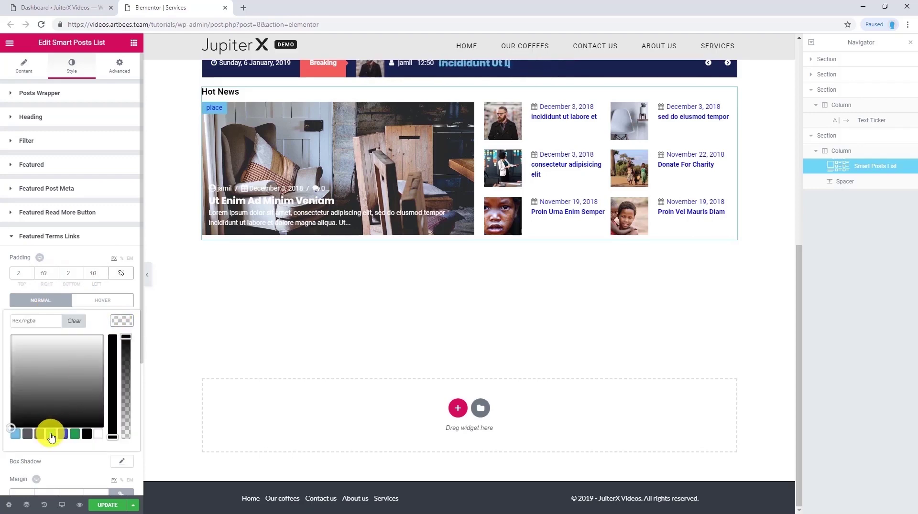
pyautogui.click(51, 432)
pyautogui.click(120, 323)
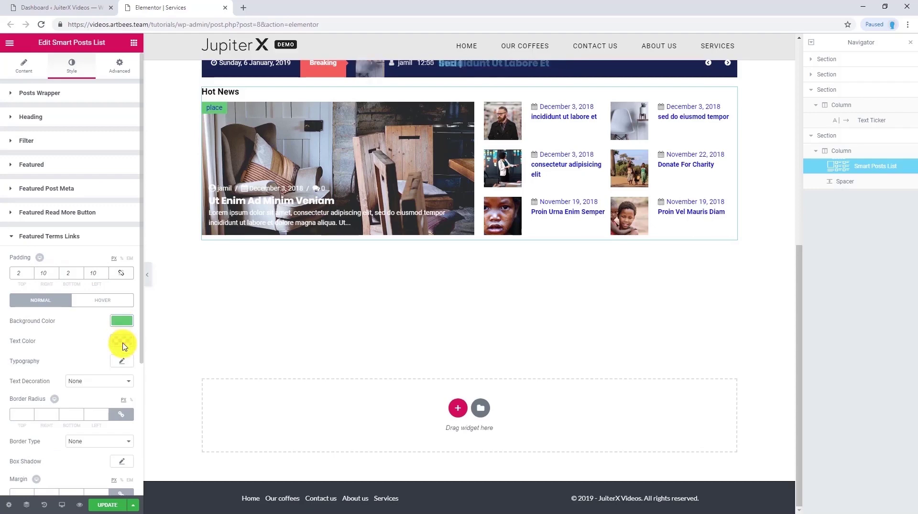
pyautogui.click(120, 341)
pyautogui.moveTo(56, 390); pyautogui.dragTo(2, 341)
pyautogui.click(2, 342)
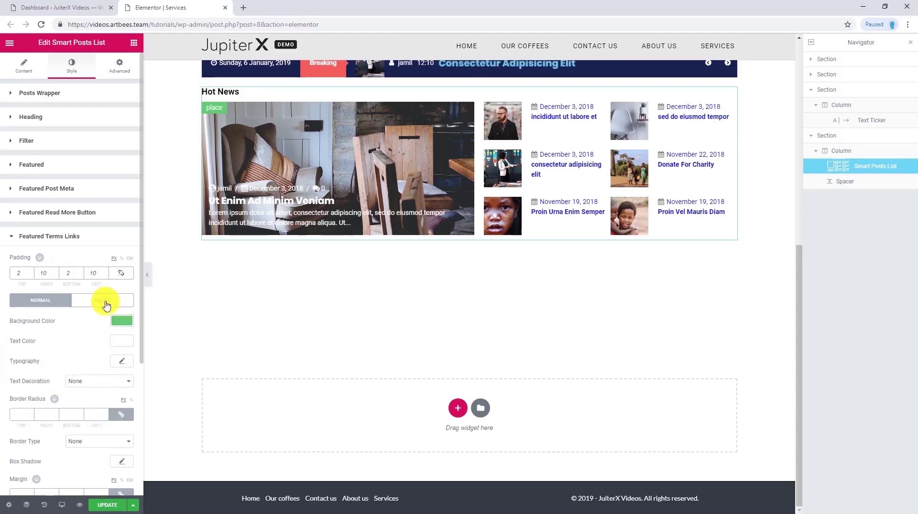
# Step: Give the term label a dark hover background and a border radius of 5
pyautogui.click(106, 303)
pyautogui.click(119, 322)
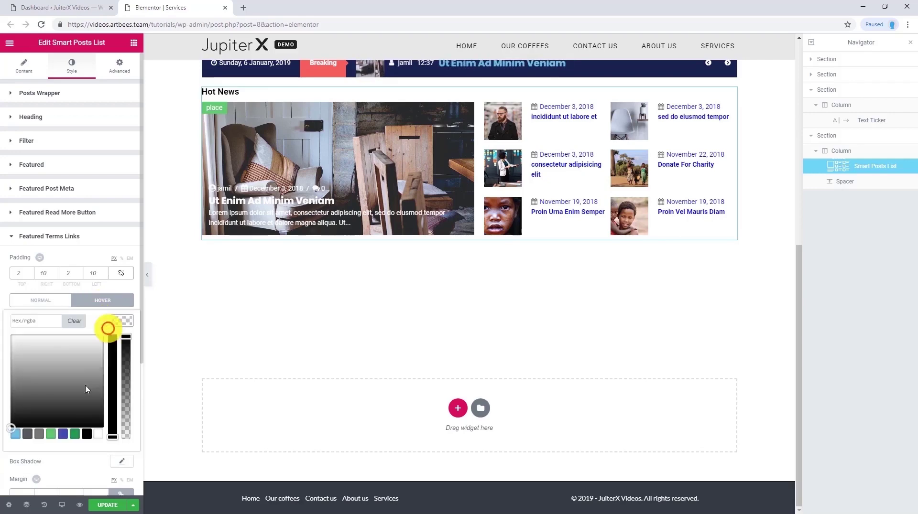
pyautogui.click(86, 436)
pyautogui.click(122, 321)
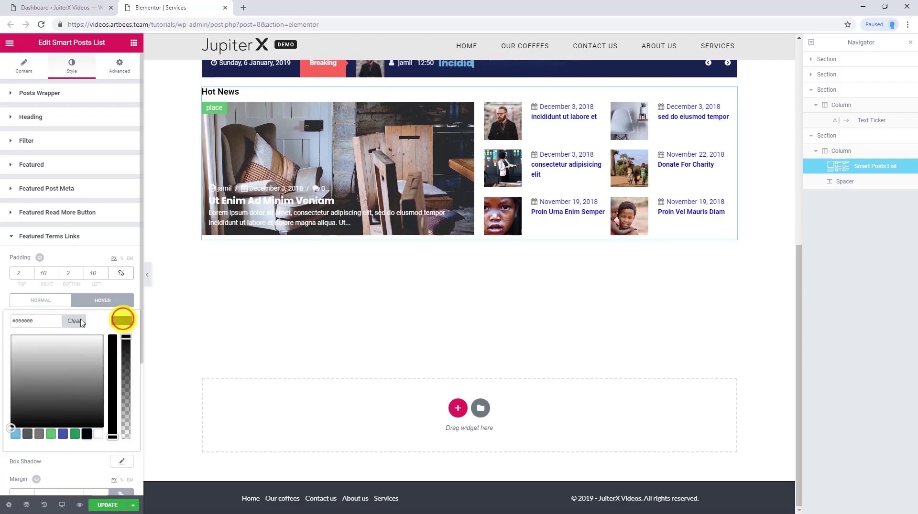
pyautogui.click(50, 306)
pyautogui.scroll(-2, 46, 338)
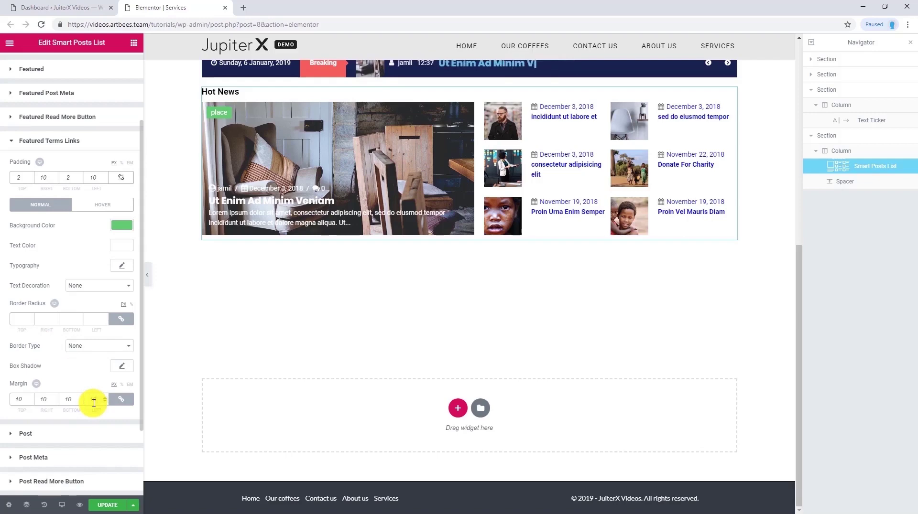
pyautogui.click(93, 318)
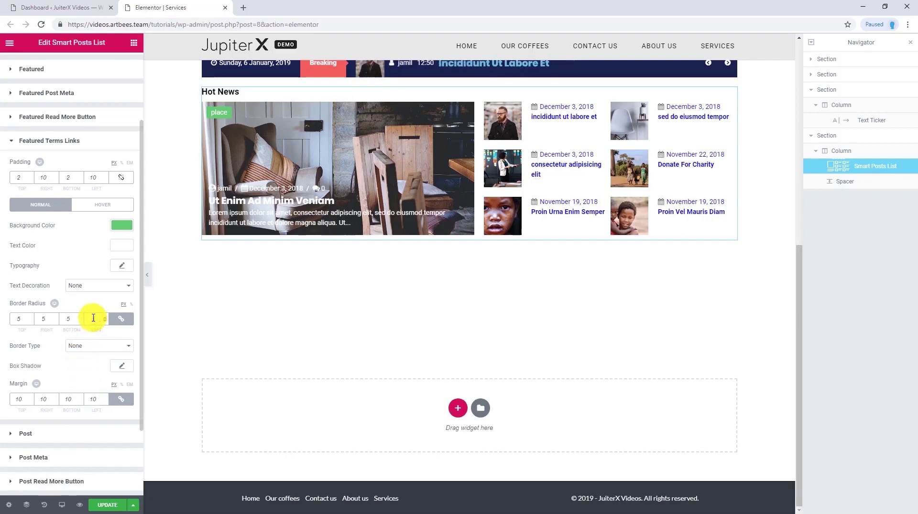
pyautogui.write('5')
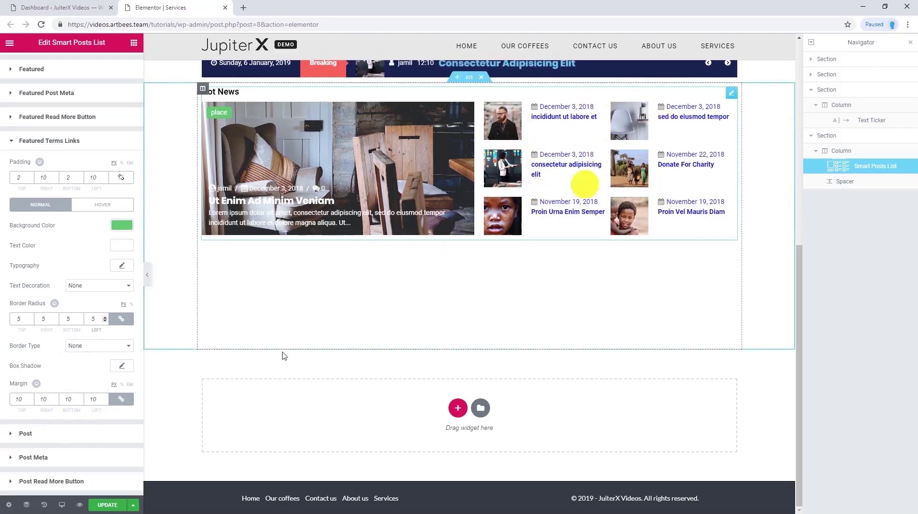
# Step: Make list post titles black and underlined on hover
pyautogui.click(69, 439)
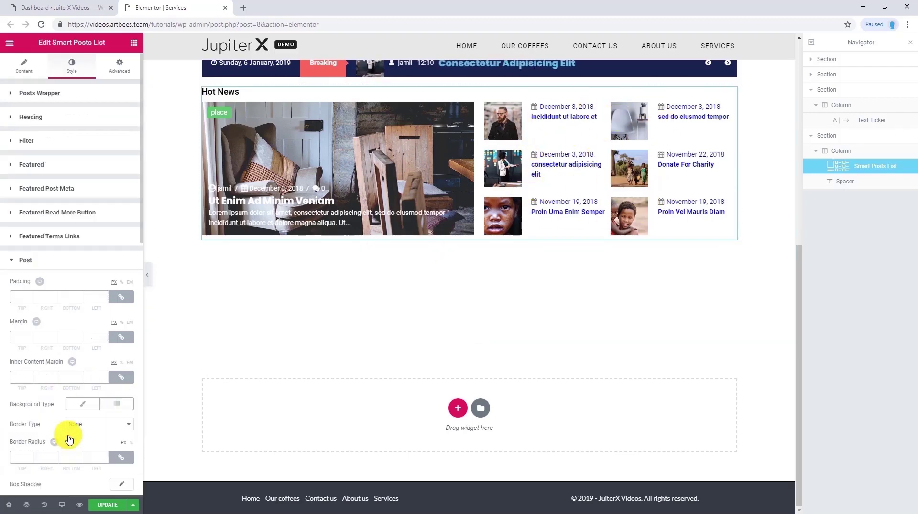
pyautogui.scroll(-5, 15, 306)
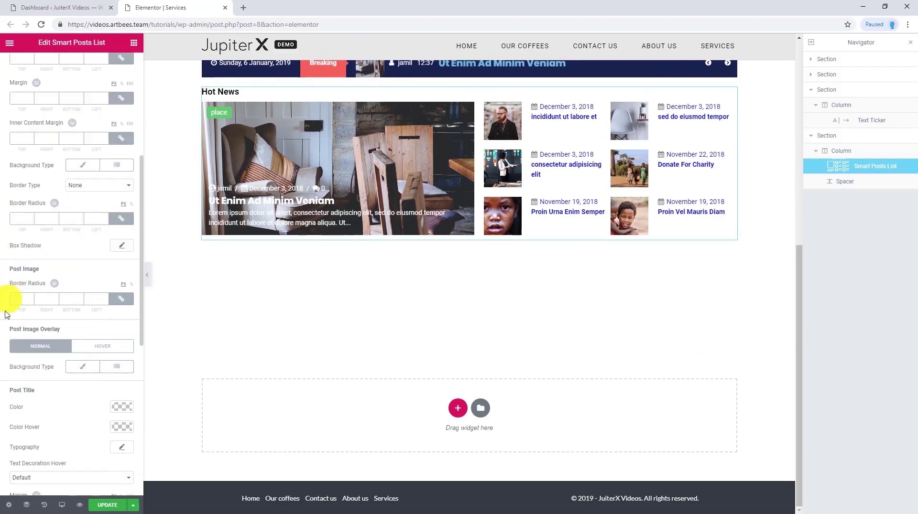
pyautogui.scroll(-3, 14, 311)
pyautogui.click(122, 264)
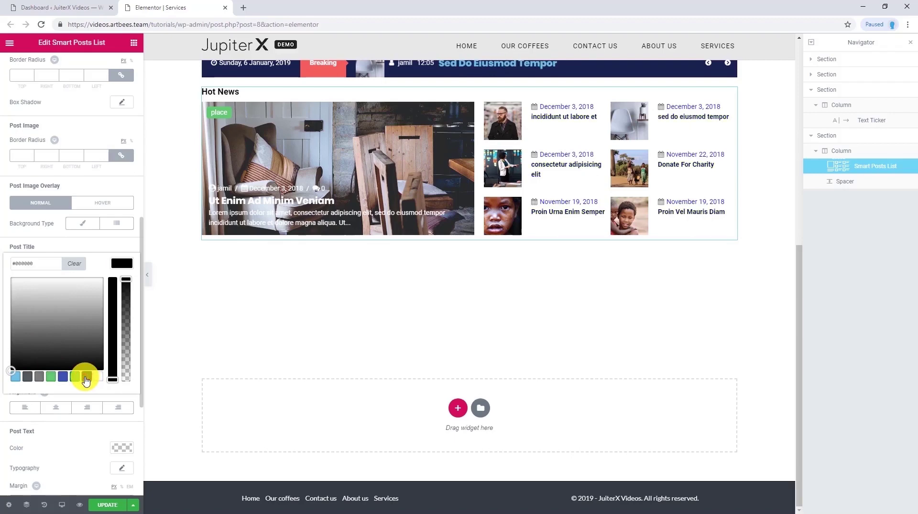
pyautogui.click(124, 264)
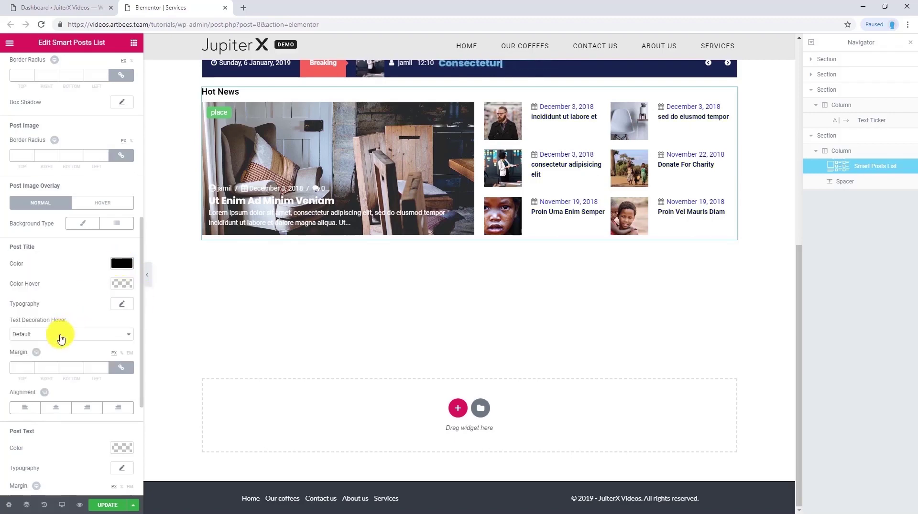
pyautogui.click(60, 336)
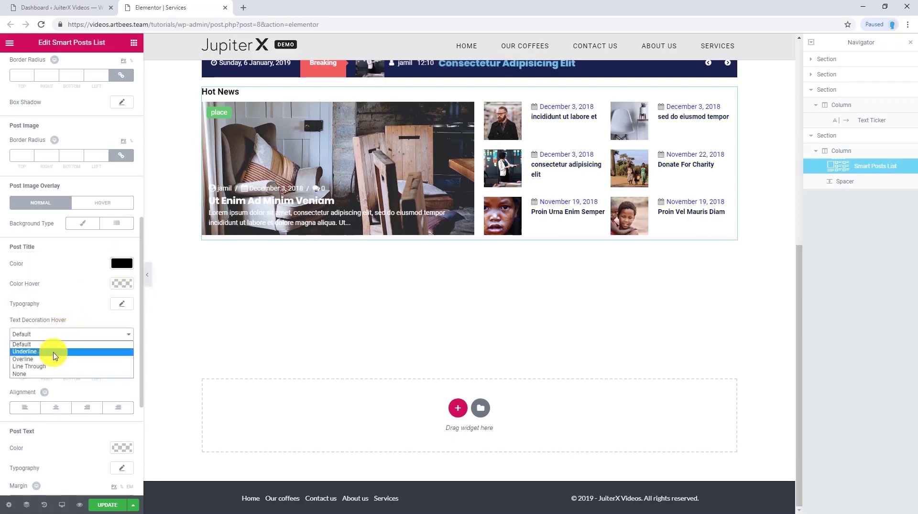
pyautogui.click(53, 353)
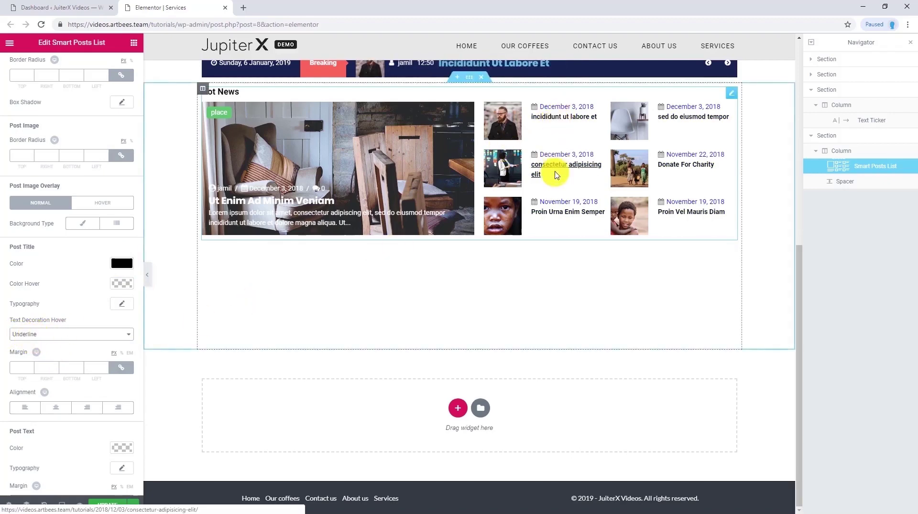
# Step: Set the post text colour to dark grey #54595f
pyautogui.scroll(-2, 82, 371)
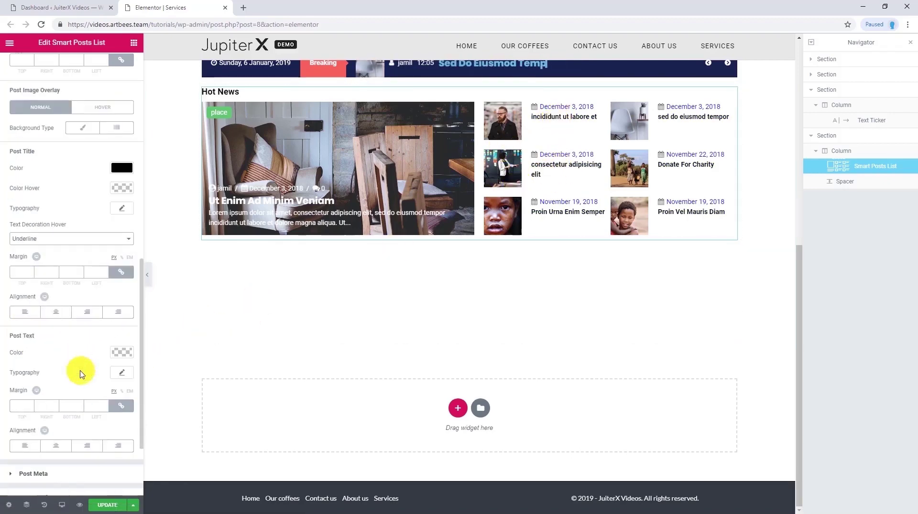
pyautogui.click(119, 353)
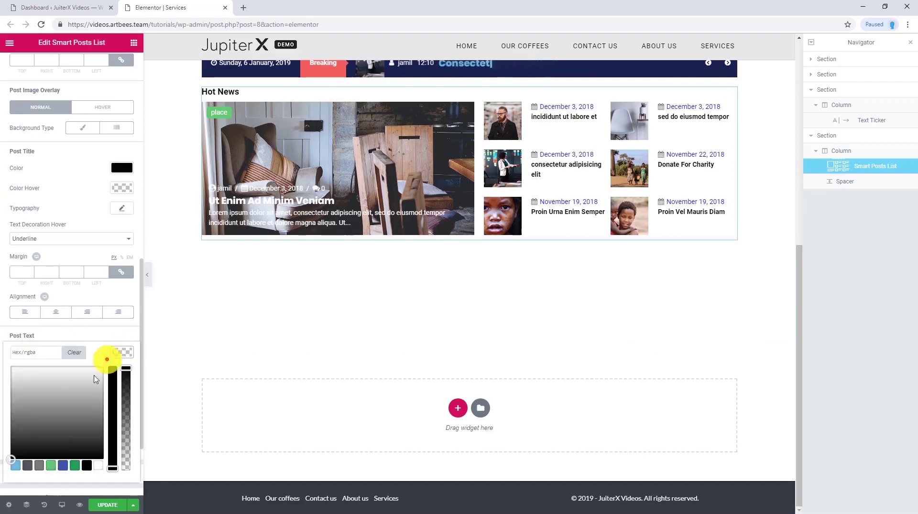
pyautogui.click(29, 467)
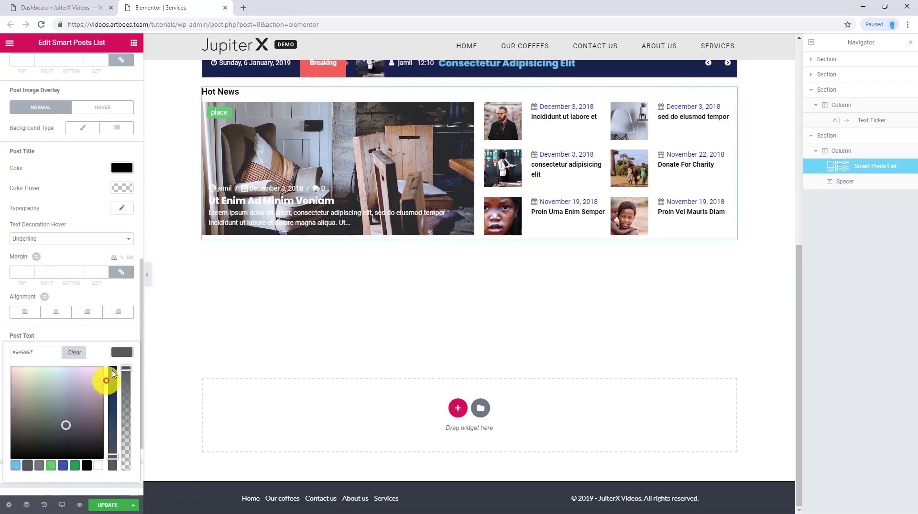
pyautogui.click(121, 353)
pyautogui.scroll(-1, 94, 368)
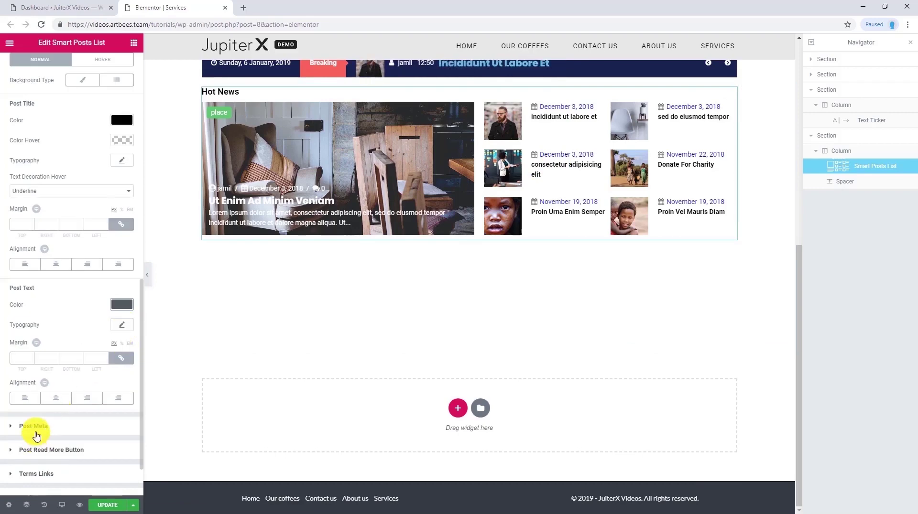
# Step: Set the post meta icon size to 13 and colour meta text and links grey
pyautogui.click(40, 428)
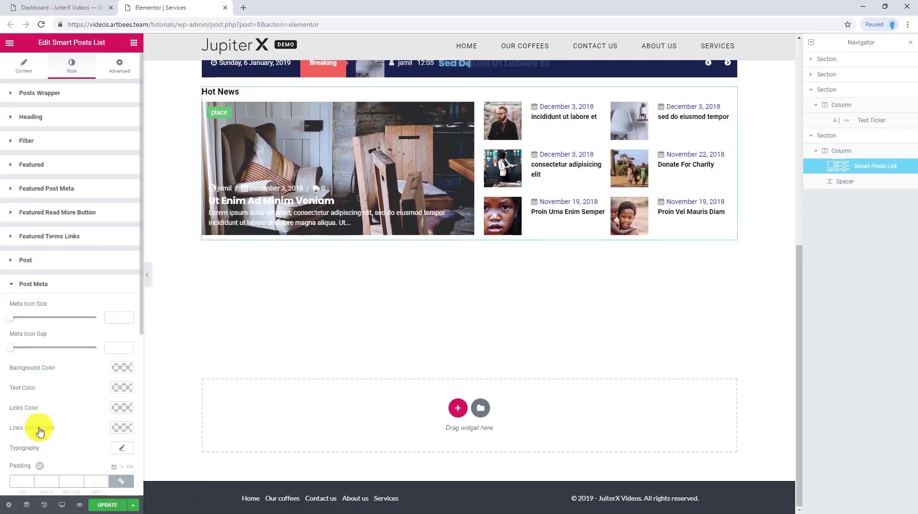
pyautogui.scroll(-2, 44, 349)
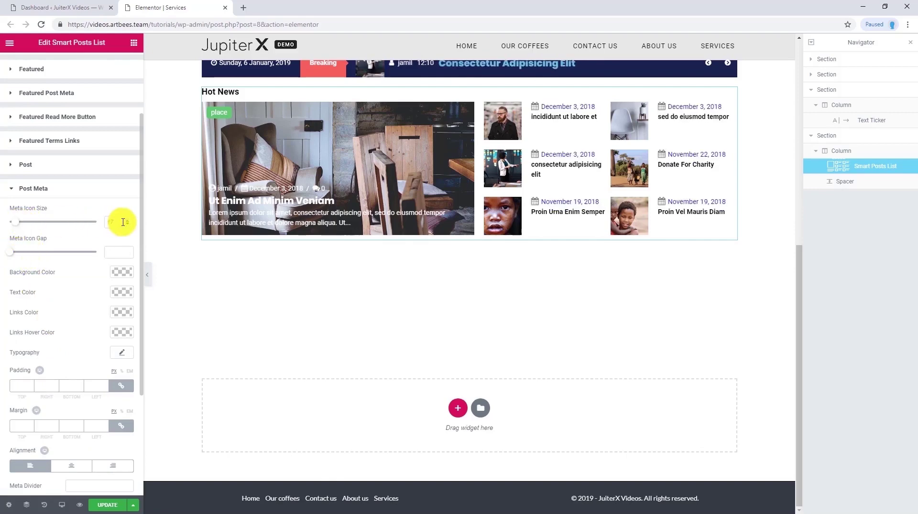
pyautogui.write('13')
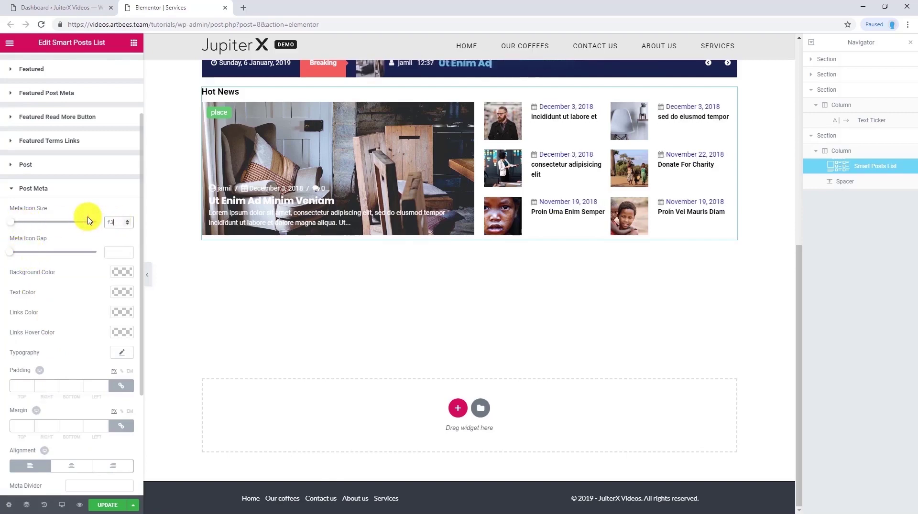
pyautogui.click(122, 292)
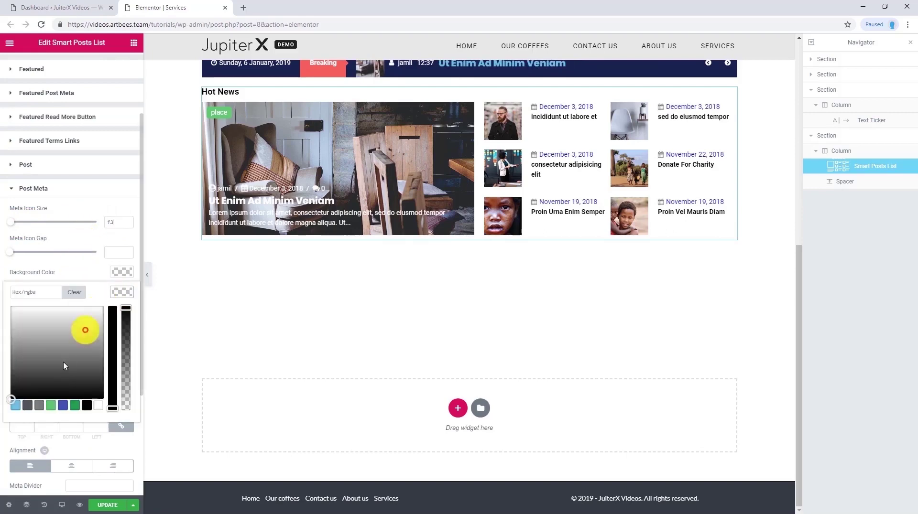
pyautogui.click(27, 406)
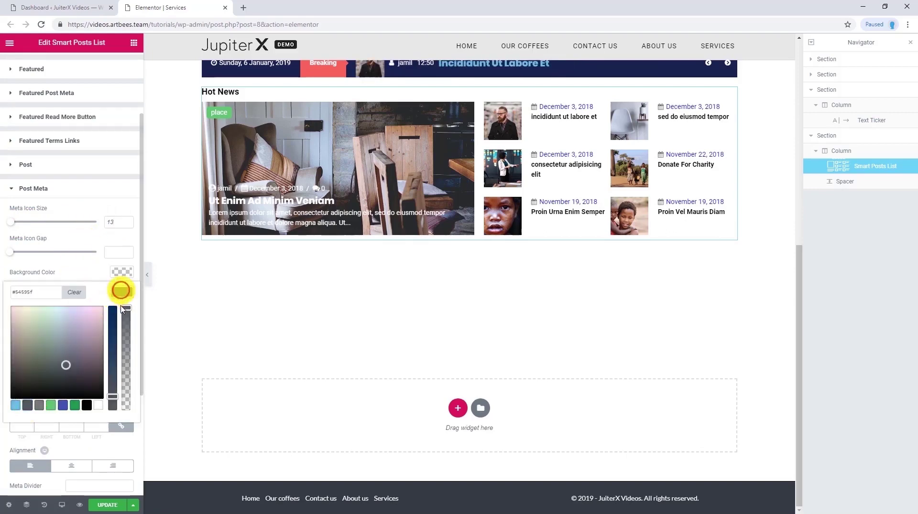
pyautogui.click(122, 292)
pyautogui.click(120, 313)
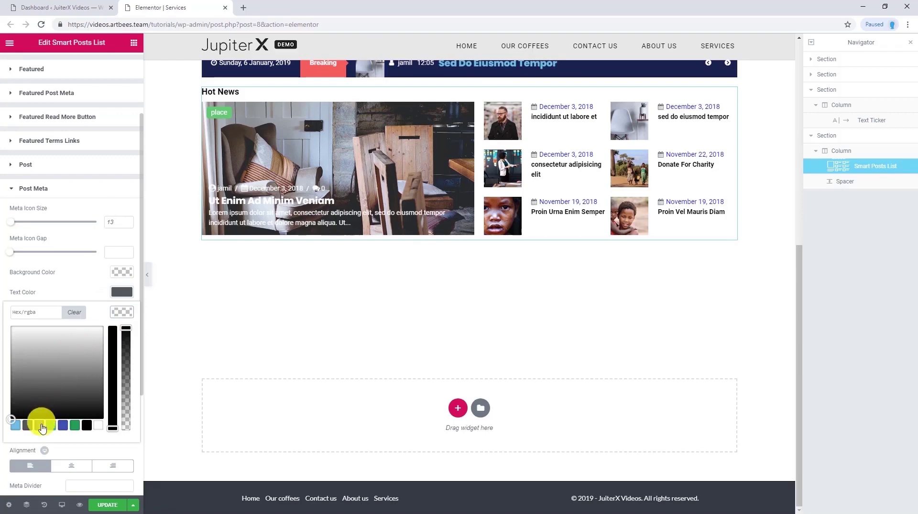
pyautogui.click(42, 425)
pyautogui.click(120, 310)
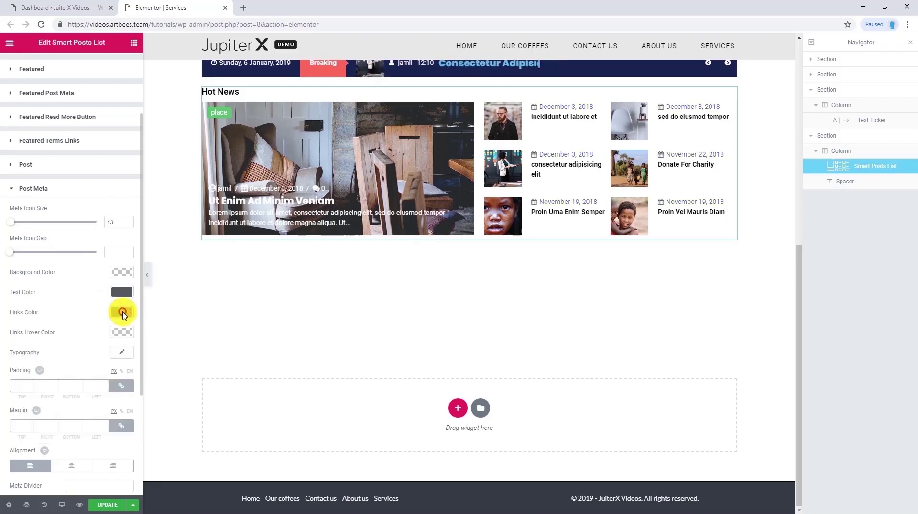
# Step: Check the meta typography size, save the page with UPDATE, and preview it
pyautogui.click(122, 356)
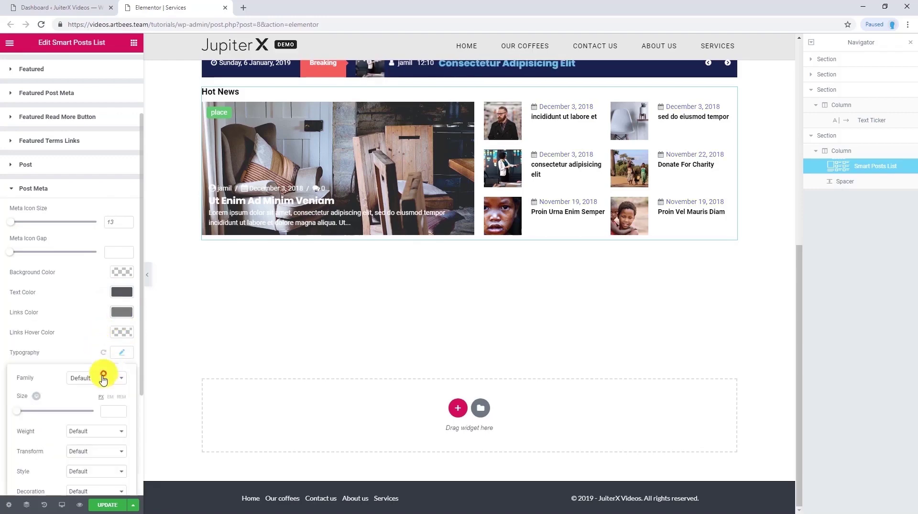
pyautogui.click(110, 408)
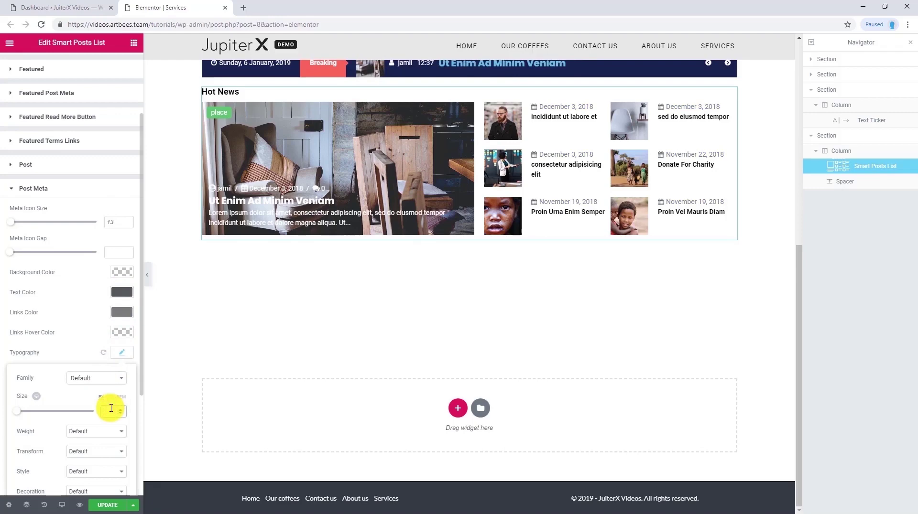
pyautogui.click(85, 344)
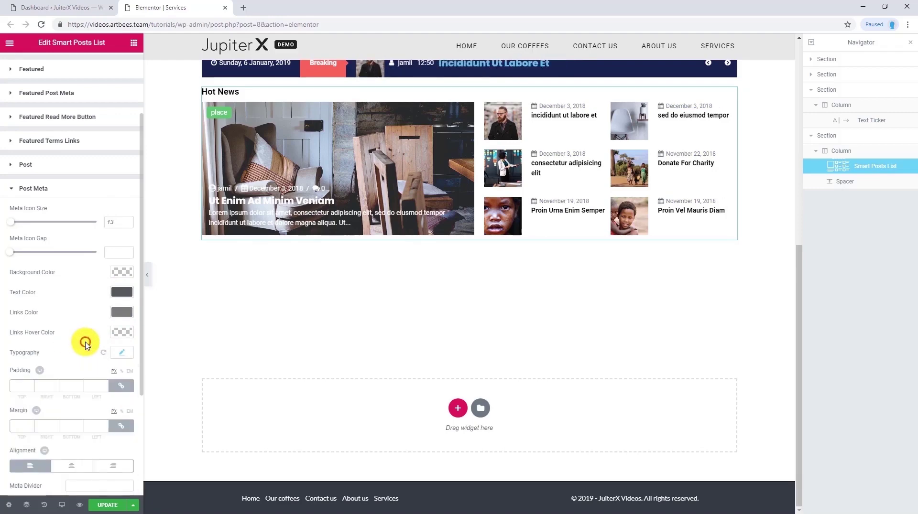
pyautogui.click(105, 505)
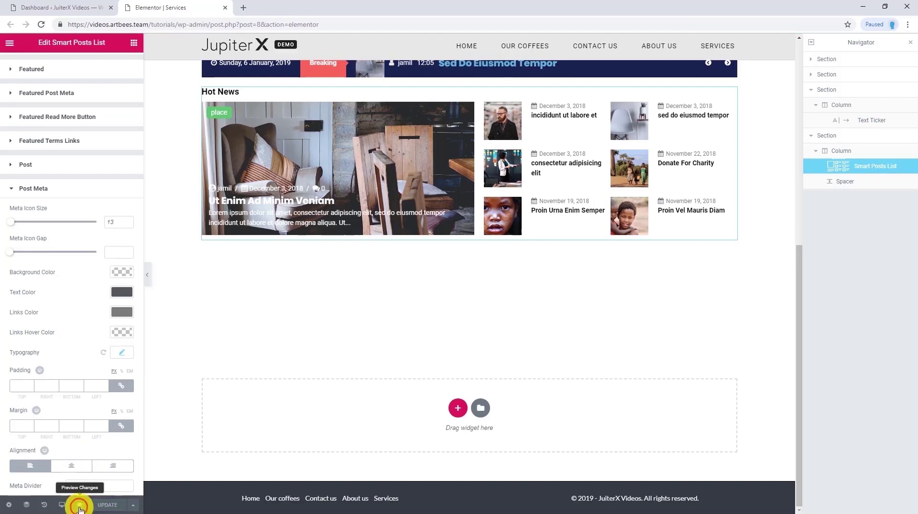
pyautogui.click(80, 508)
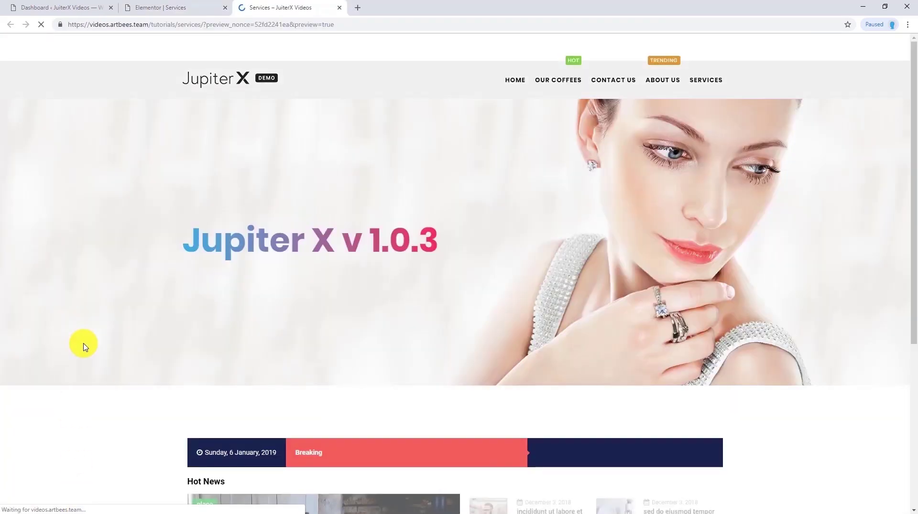
# Step: Scroll the live preview to the Hot News section, then close the preview tab
pyautogui.scroll(-5, 80, 330)
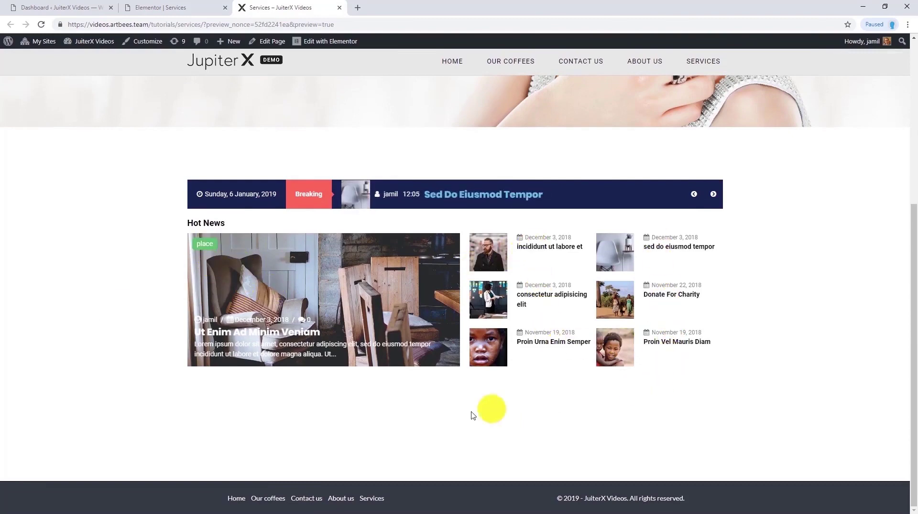
pyautogui.hotkey('ctrl', 'w')
# Step: Place a Smart Posts Tiles widget below Hot News using Layout 5 with 500 min height
pyautogui.moveTo(96, 143); pyautogui.dragTo(441, 258)
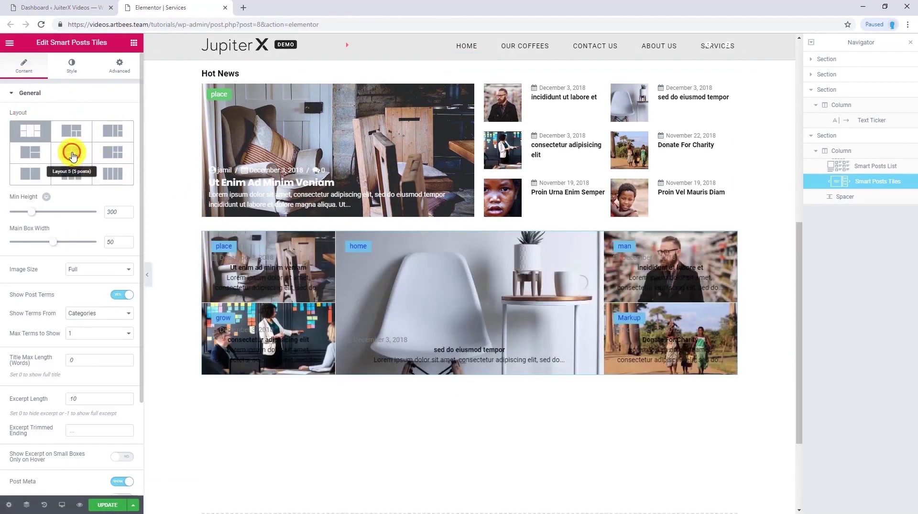
pyautogui.click(71, 154)
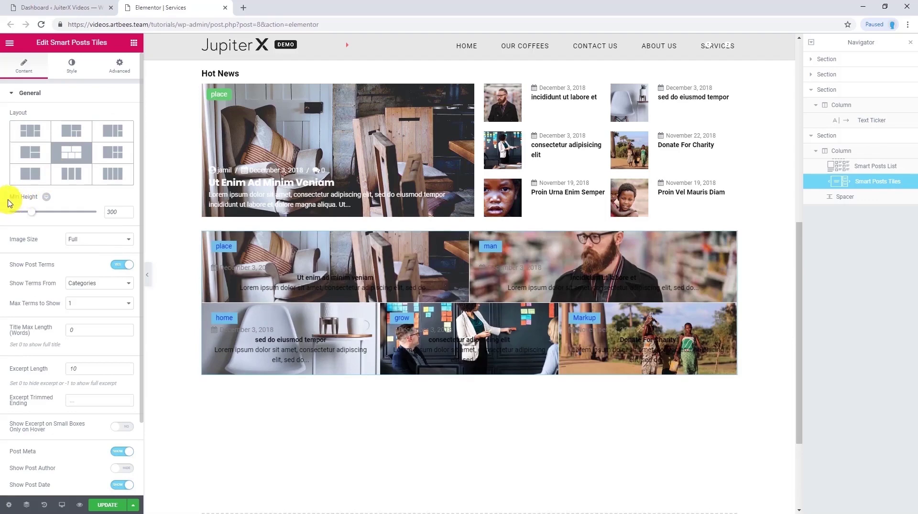
pyautogui.click(112, 214)
pyautogui.press('BackSpace')
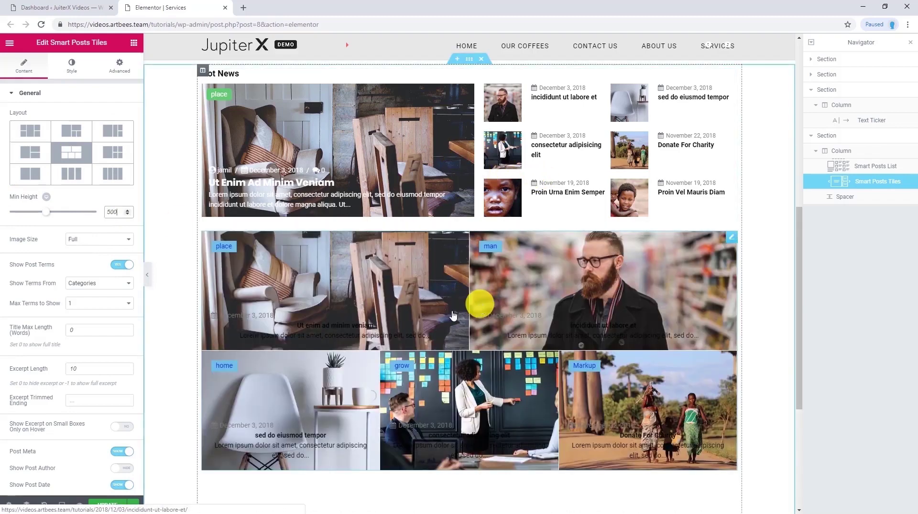
pyautogui.scroll(-3, 40, 268)
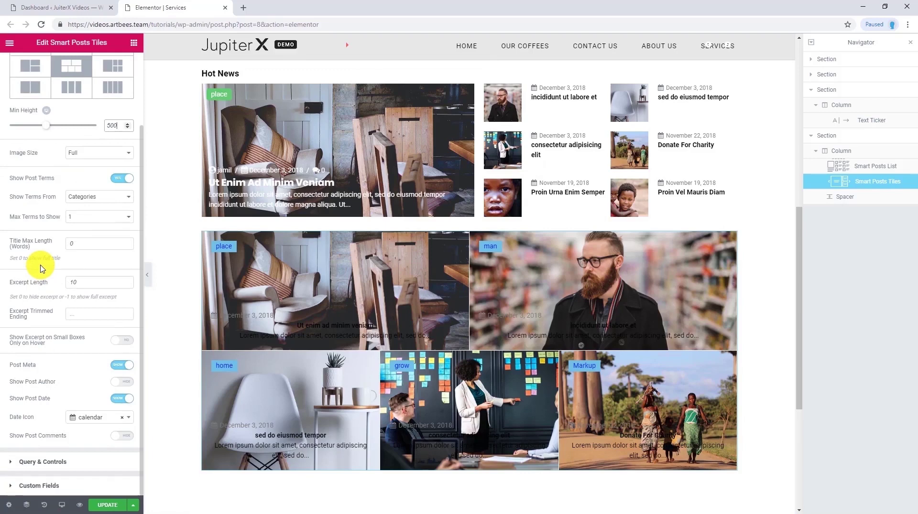
pyautogui.scroll(3, 41, 268)
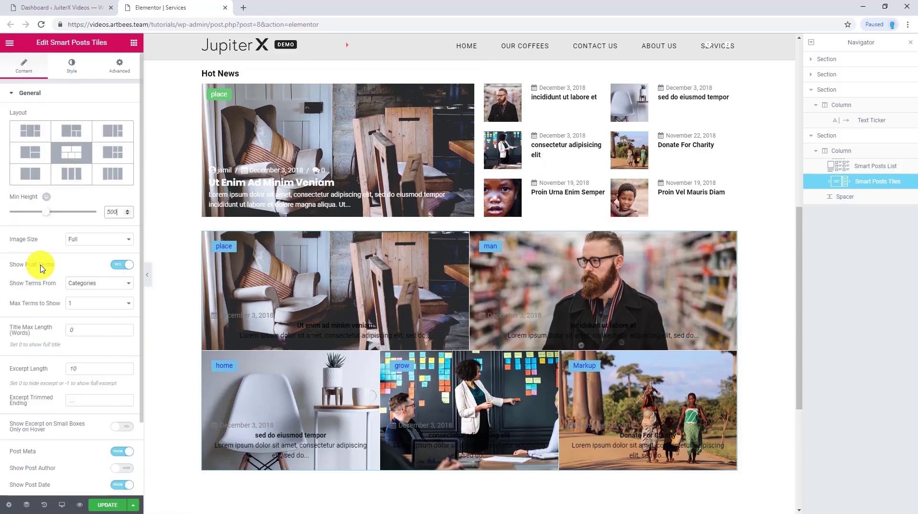
# Step: Set the tile gap to 4 and make the tile titles white
pyautogui.click(73, 72)
pyautogui.moveTo(20, 127)
pyautogui.mouseDown()
pyautogui.moveTo(13, 129)
pyautogui.moveTo(28, 129)
pyautogui.moveTo(19, 129)
pyautogui.mouseUp()
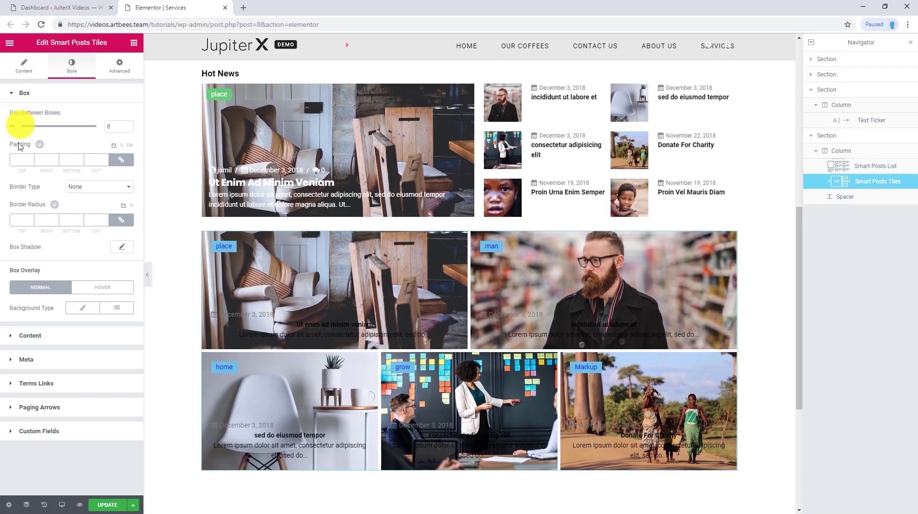
pyautogui.click(29, 338)
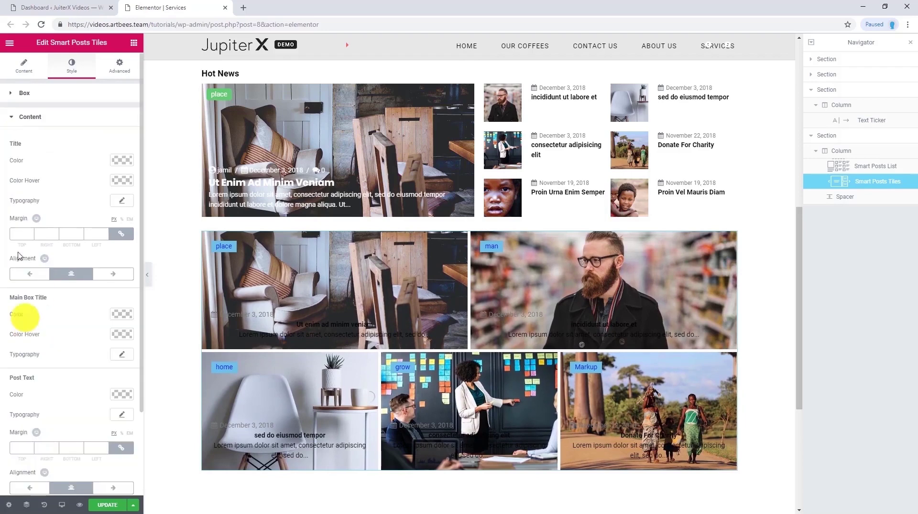
pyautogui.click(117, 164)
pyautogui.moveTo(68, 231); pyautogui.dragTo(7, 164)
pyautogui.click(334, 329)
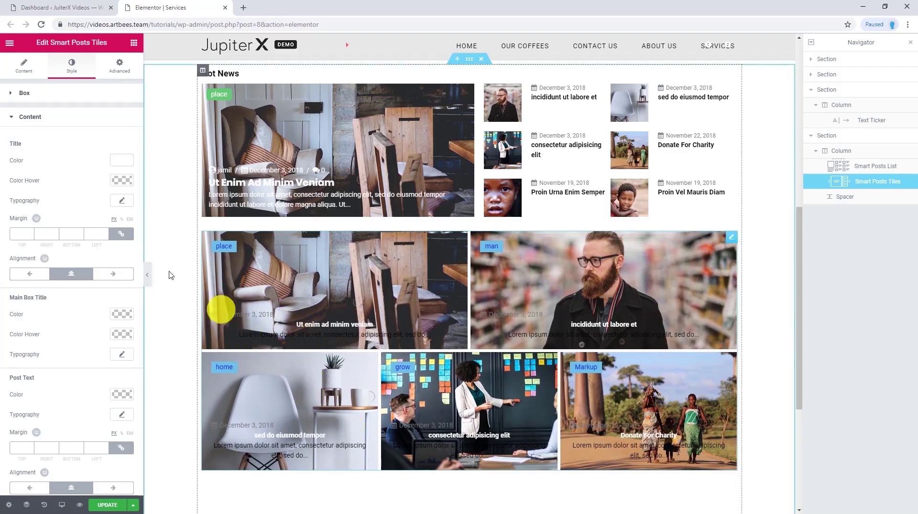
# Step: Set tile titles to Poppins size 20 and align them left
pyautogui.click(122, 203)
pyautogui.click(95, 228)
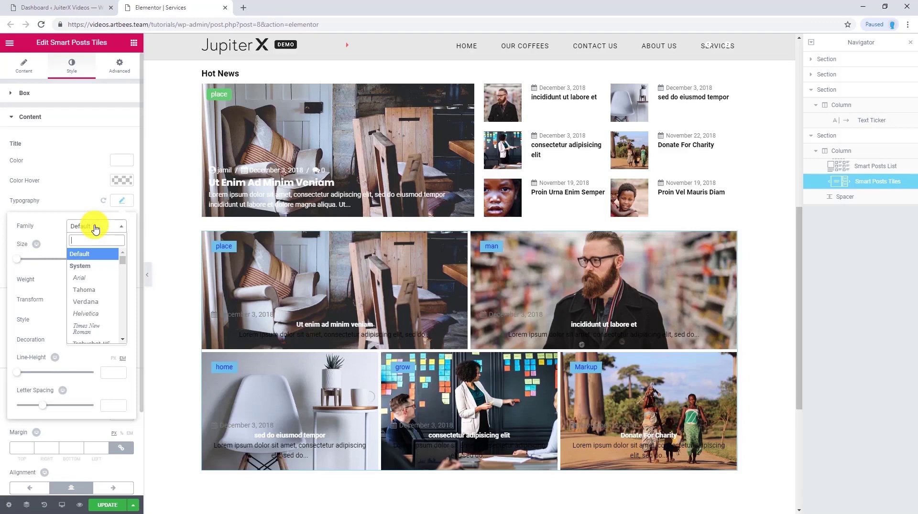
pyautogui.write('pop')
pyautogui.press('Return')
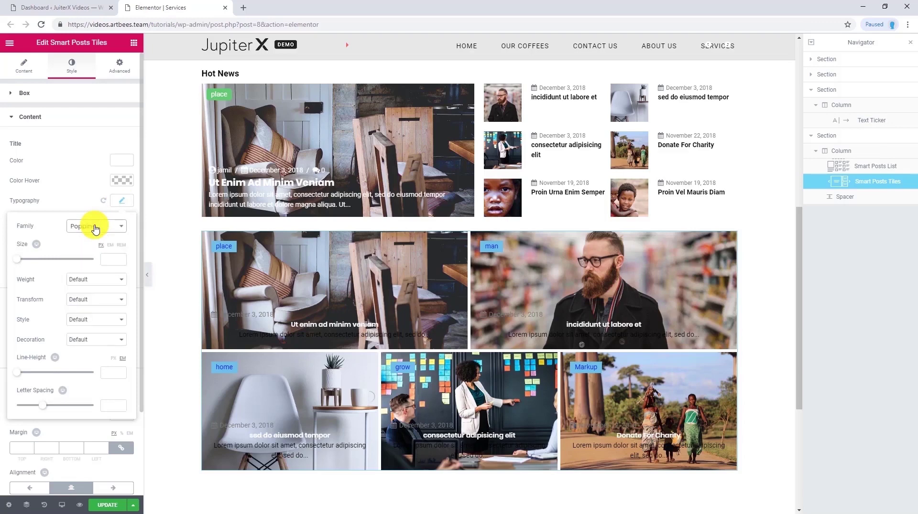
pyautogui.click(108, 259)
pyautogui.write('20')
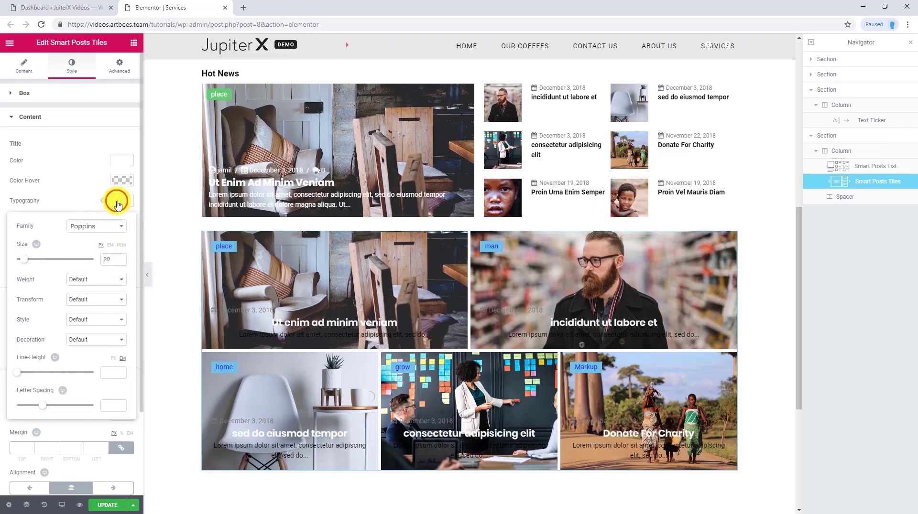
pyautogui.click(118, 200)
pyautogui.click(27, 275)
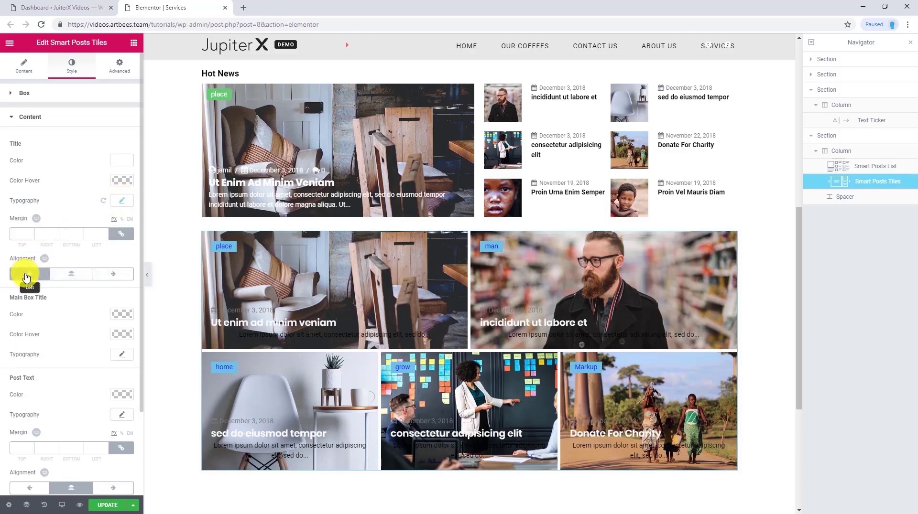
# Step: Make the tile post excerpts white and left-aligned
pyautogui.scroll(-2, 51, 375)
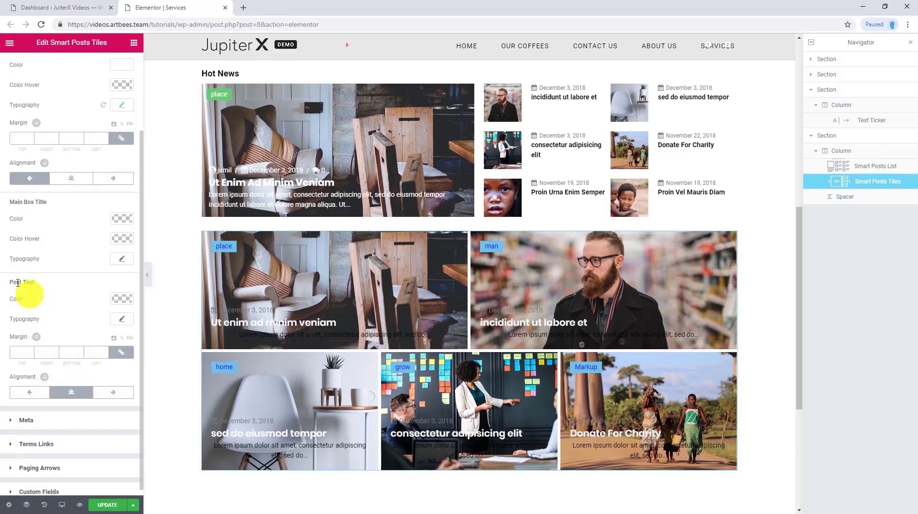
pyautogui.click(121, 299)
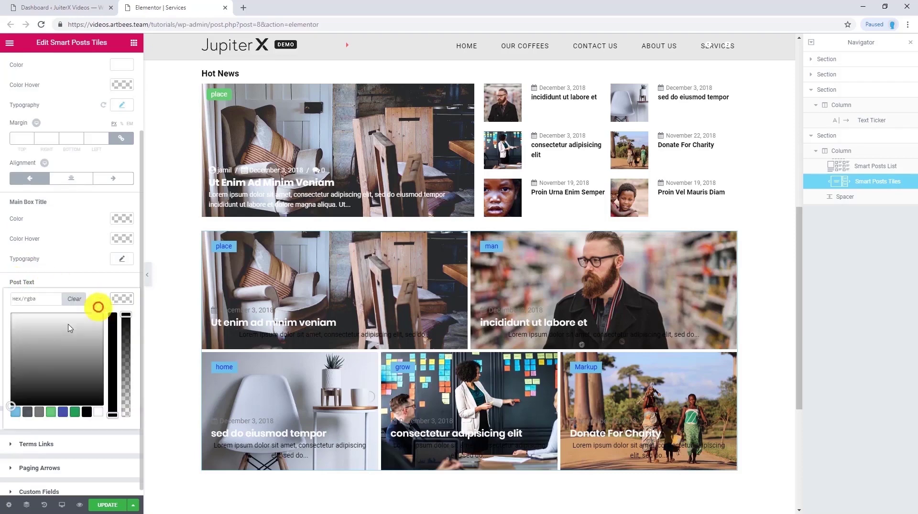
pyautogui.click(7, 309)
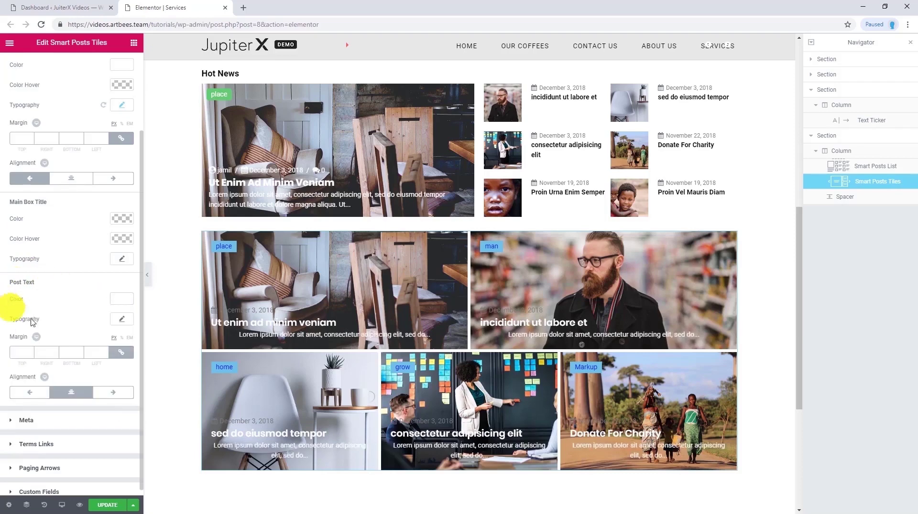
pyautogui.click(29, 393)
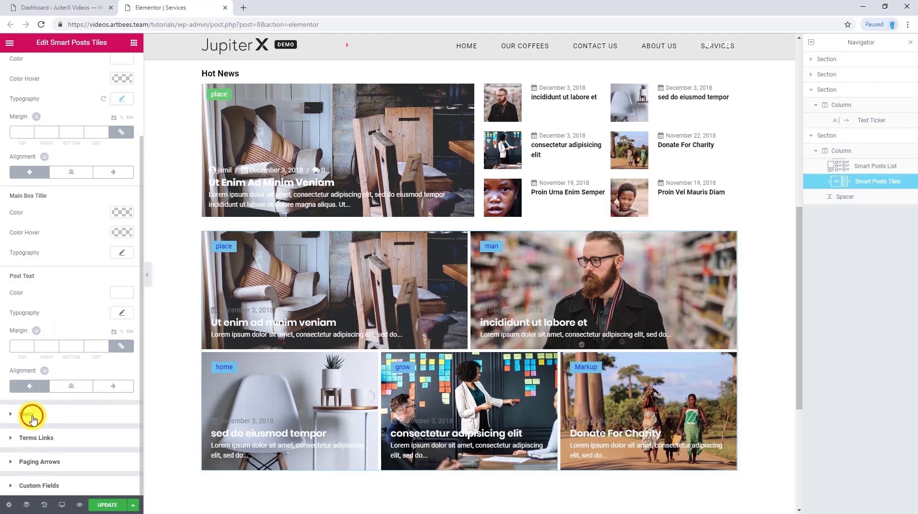
pyautogui.click(31, 417)
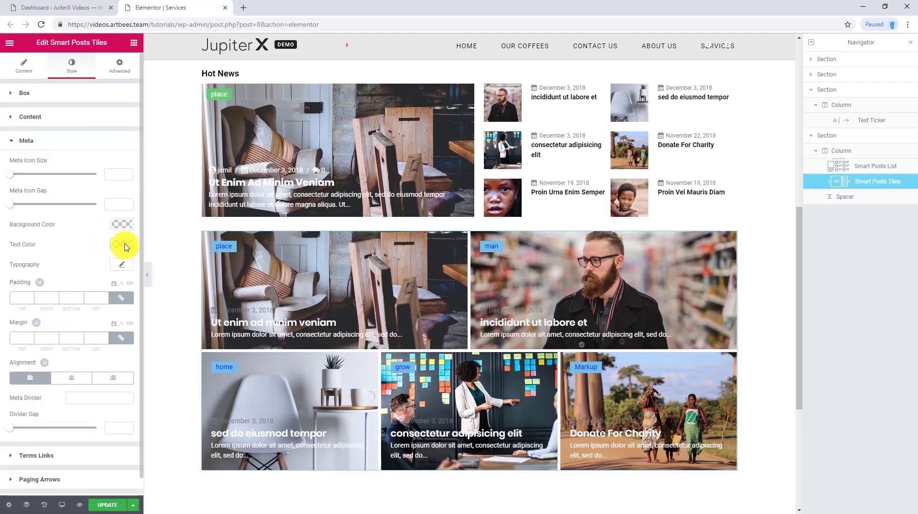
# Step: Make the tile dates white and give the term tags a bright red #ff0a0a background
pyautogui.click(122, 245)
pyautogui.click(1, 244)
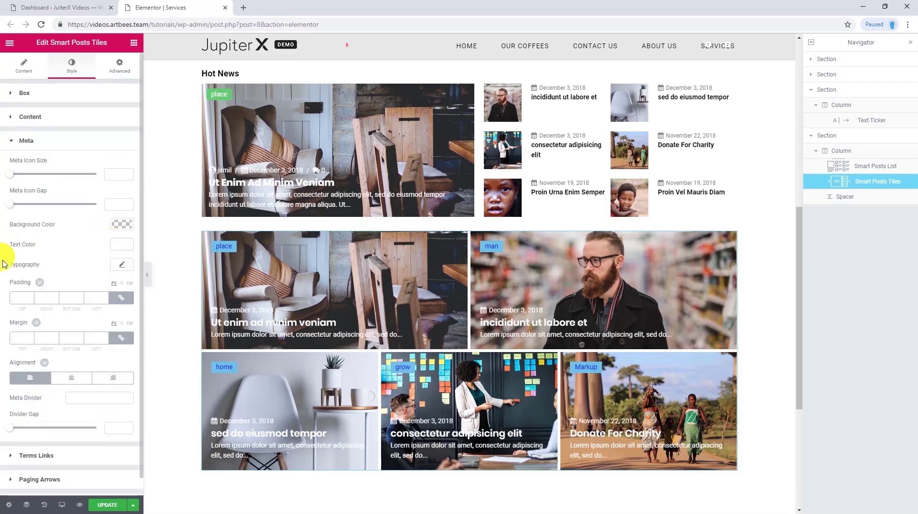
pyautogui.click(40, 458)
pyautogui.click(126, 210)
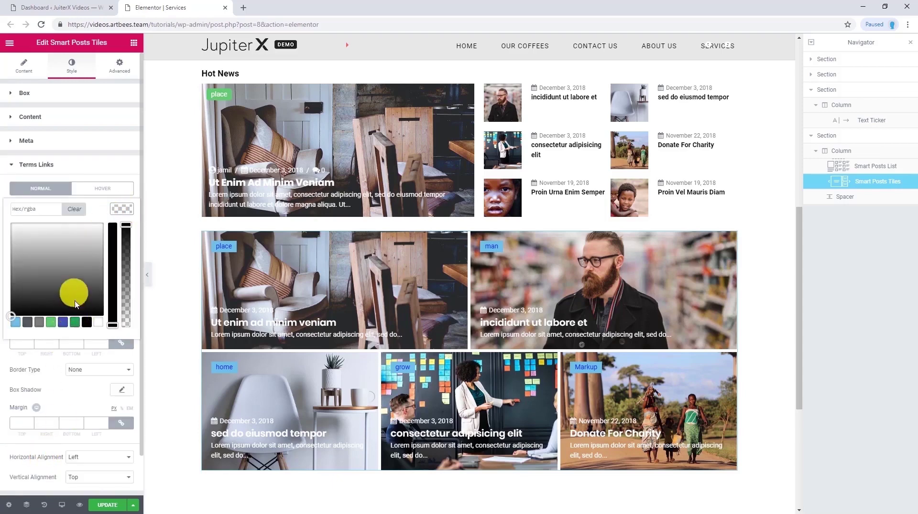
pyautogui.click(65, 319)
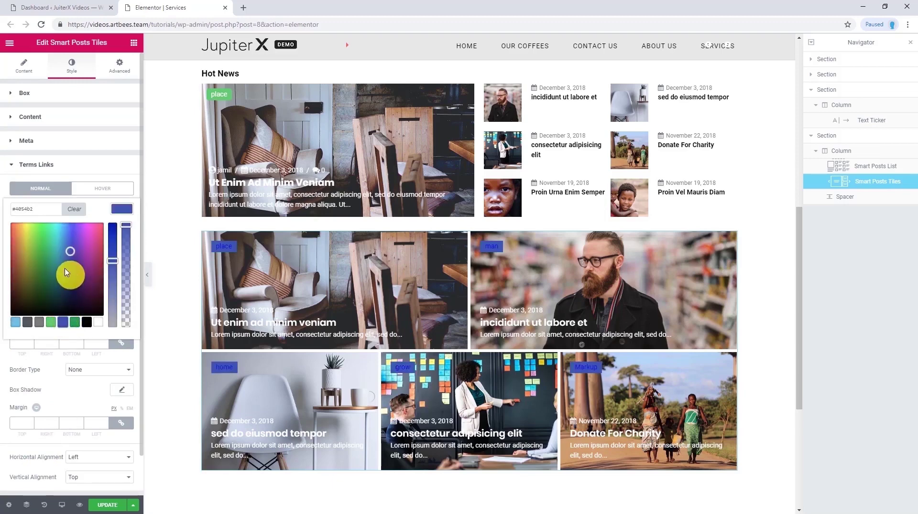
pyautogui.click(3, 218)
pyautogui.click(120, 226)
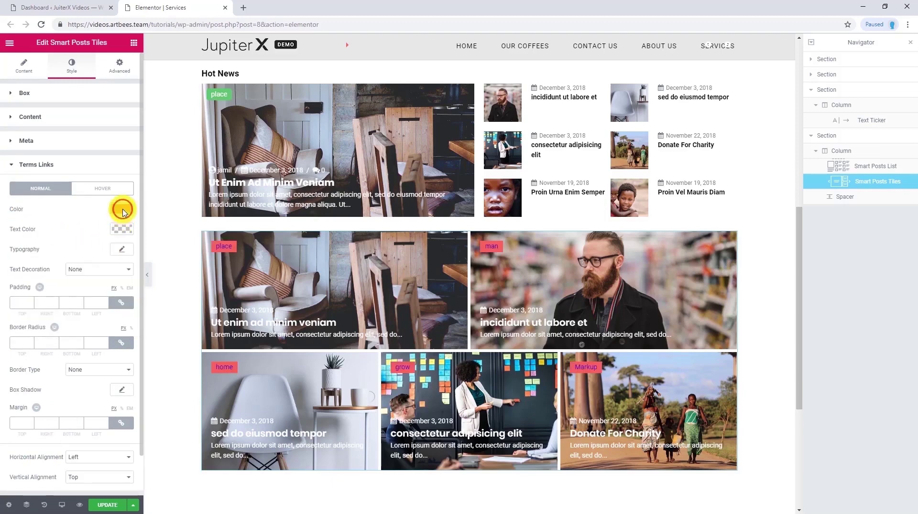
pyautogui.moveTo(117, 258); pyautogui.dragTo(114, 213)
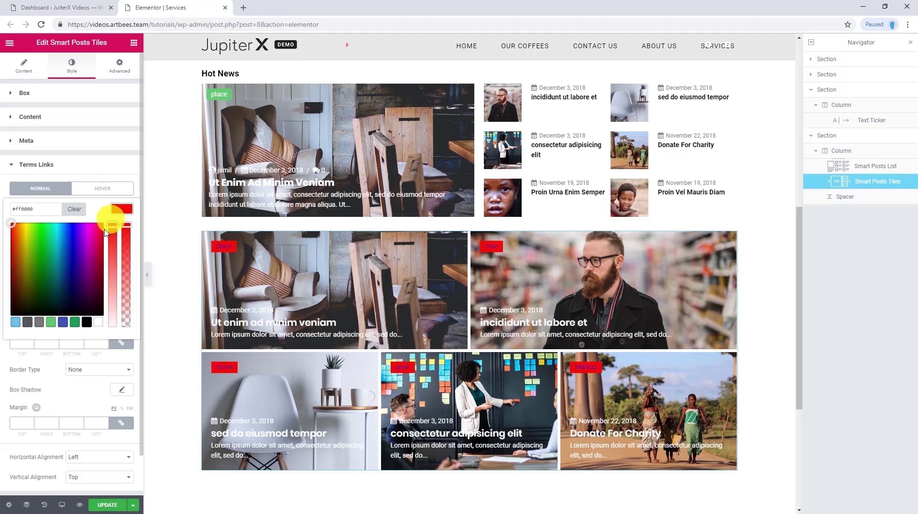
pyautogui.click(122, 209)
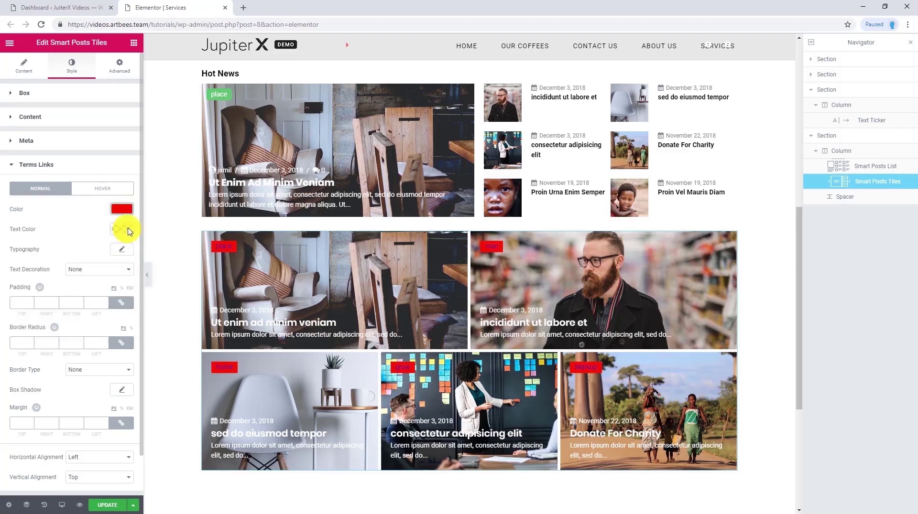
# Step: Give the term tags 5 px rounded corners and a black #000000 hover colour, then save
pyautogui.click(128, 231)
pyautogui.click(2, 231)
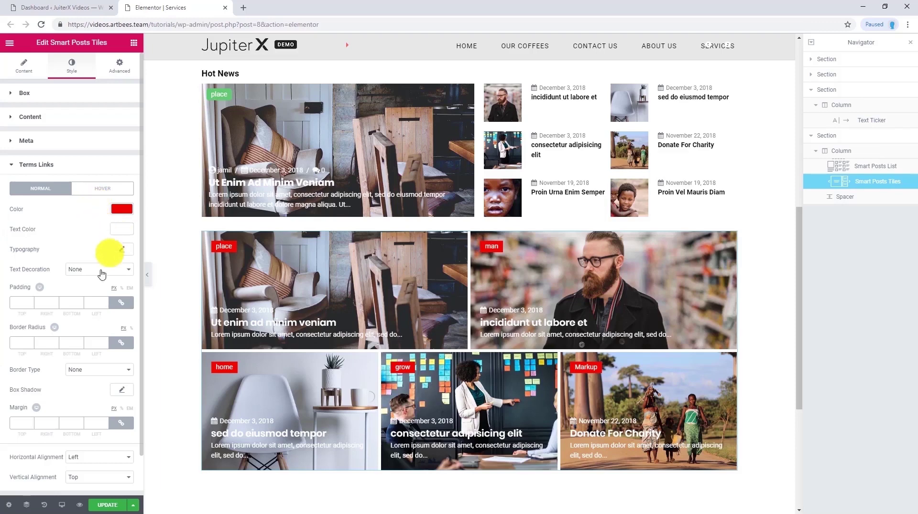
pyautogui.click(91, 303)
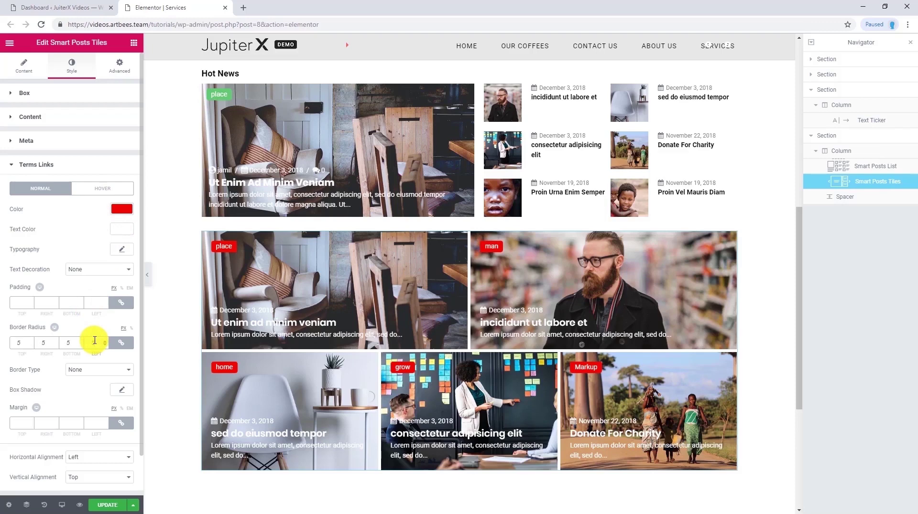
pyautogui.click(102, 188)
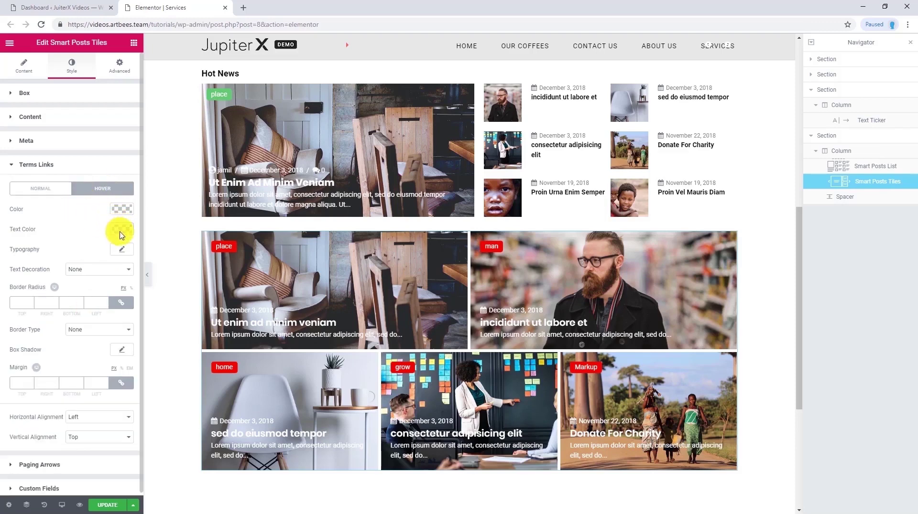
pyautogui.click(123, 210)
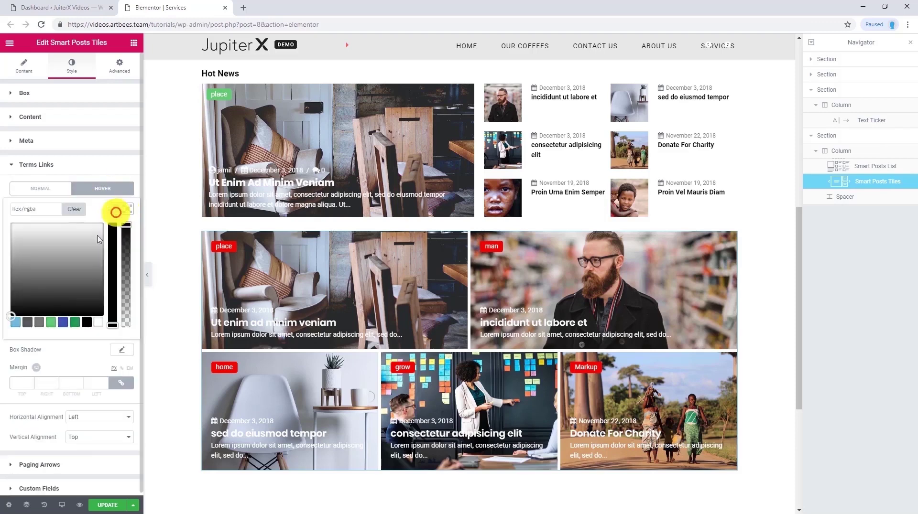
pyautogui.click(63, 323)
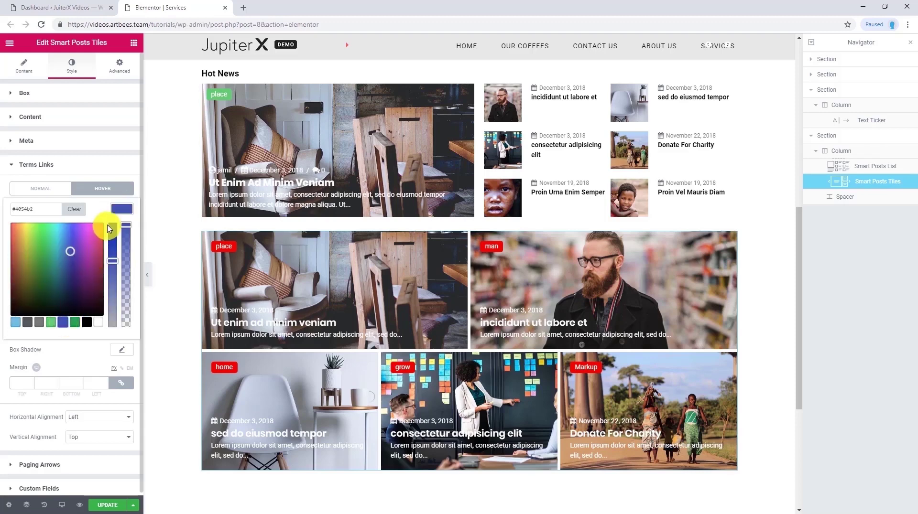
pyautogui.click(86, 324)
pyautogui.click(122, 210)
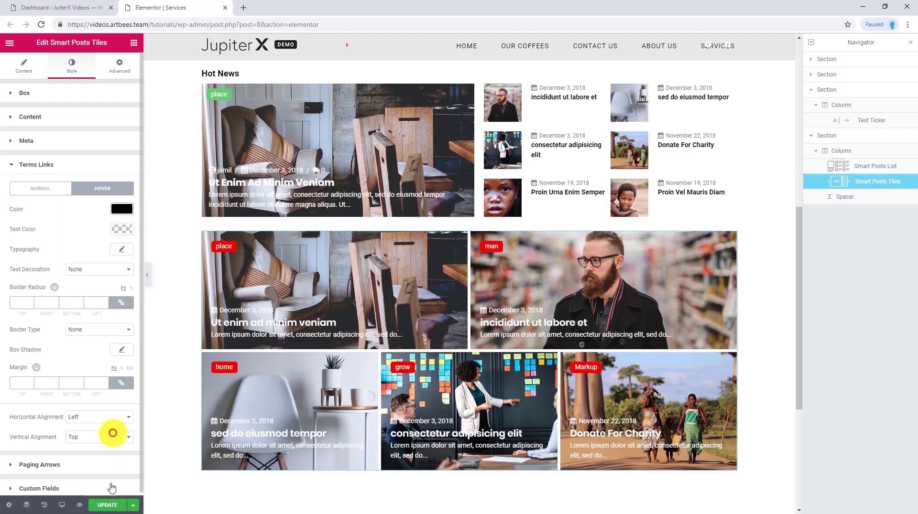
pyautogui.click(106, 505)
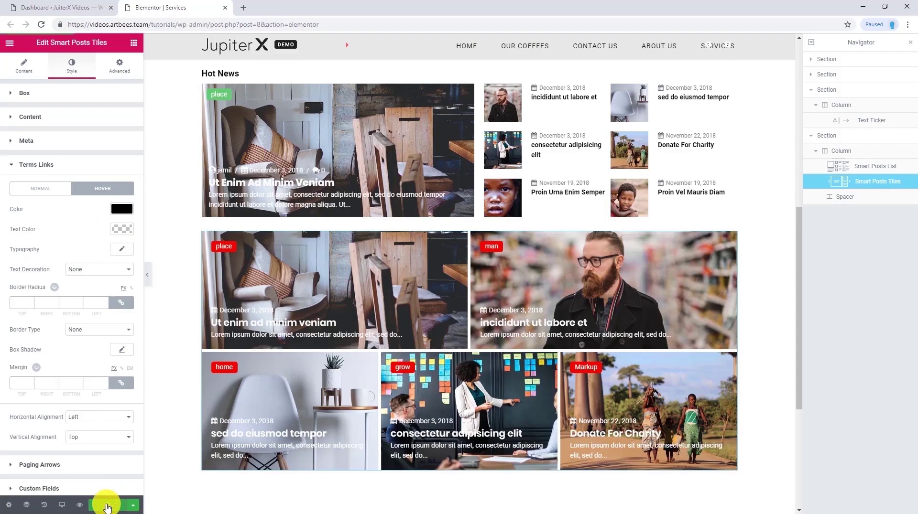
pyautogui.click(82, 507)
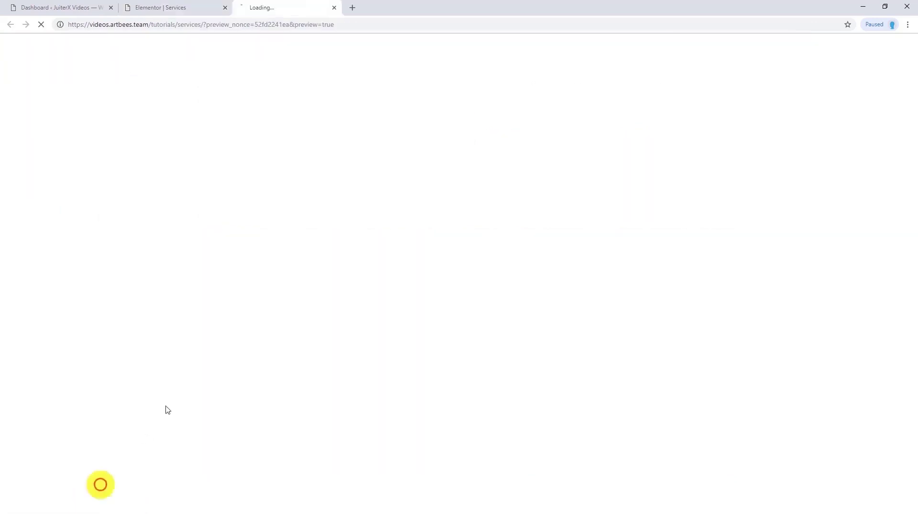
pyautogui.scroll(-3, 109, 191)
pyautogui.scroll(-5, 95, 193)
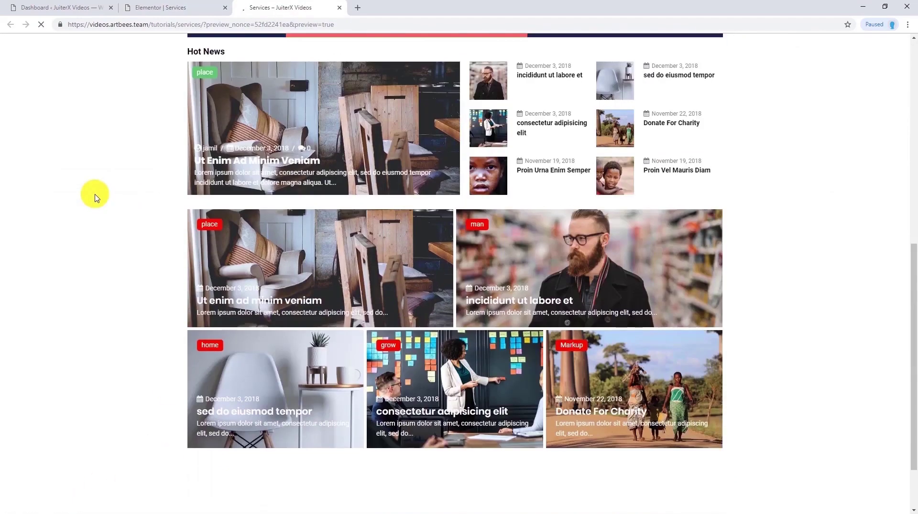
pyautogui.scroll(-2, 182, 210)
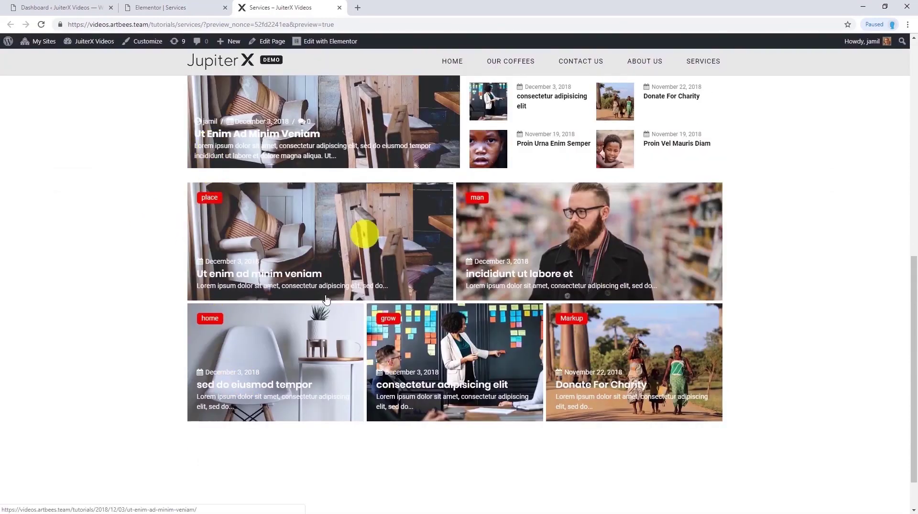
pyautogui.click(339, 7)
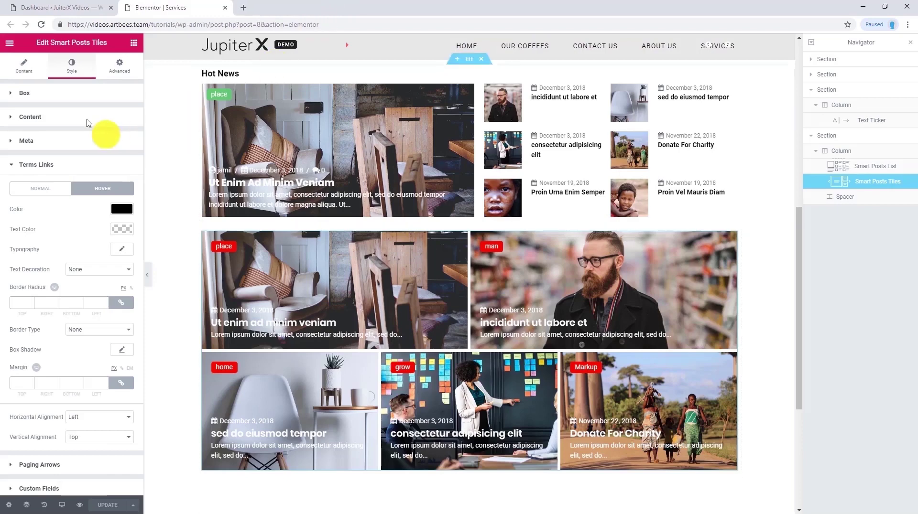
# Step: Try several tile layouts, settle the Smart Posts Tiles grid on Layout 3, and save
pyautogui.click(18, 69)
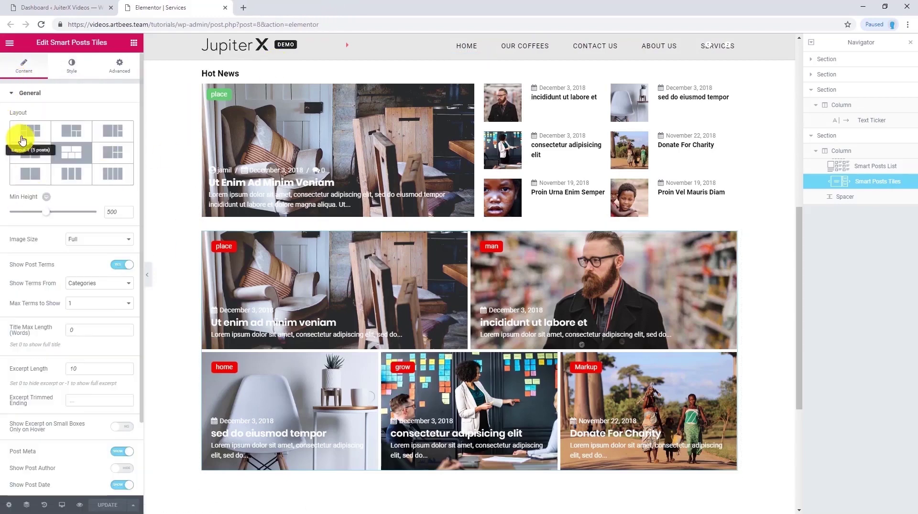
pyautogui.click(113, 174)
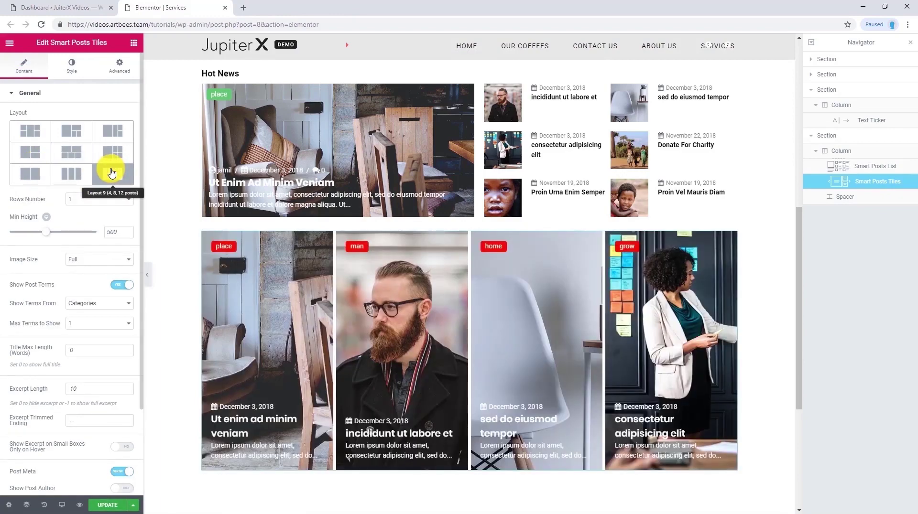
pyautogui.click(116, 152)
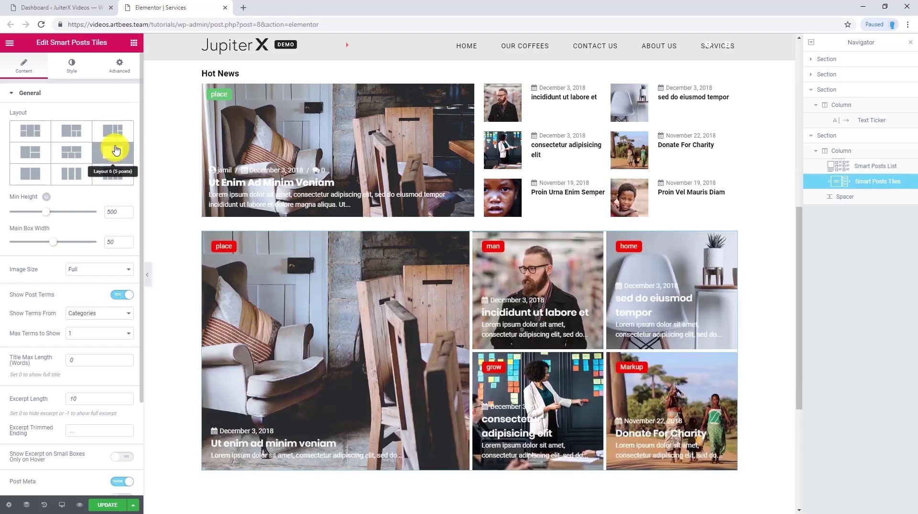
pyautogui.click(121, 132)
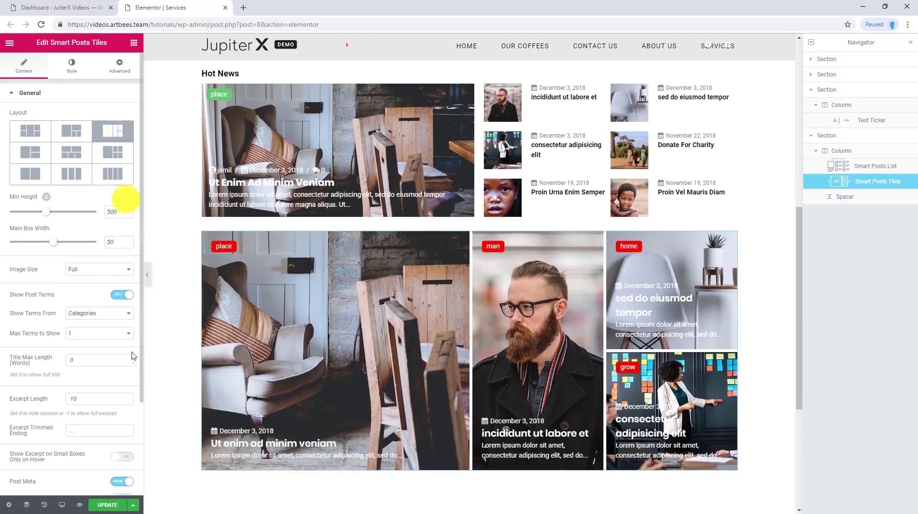
pyautogui.click(110, 506)
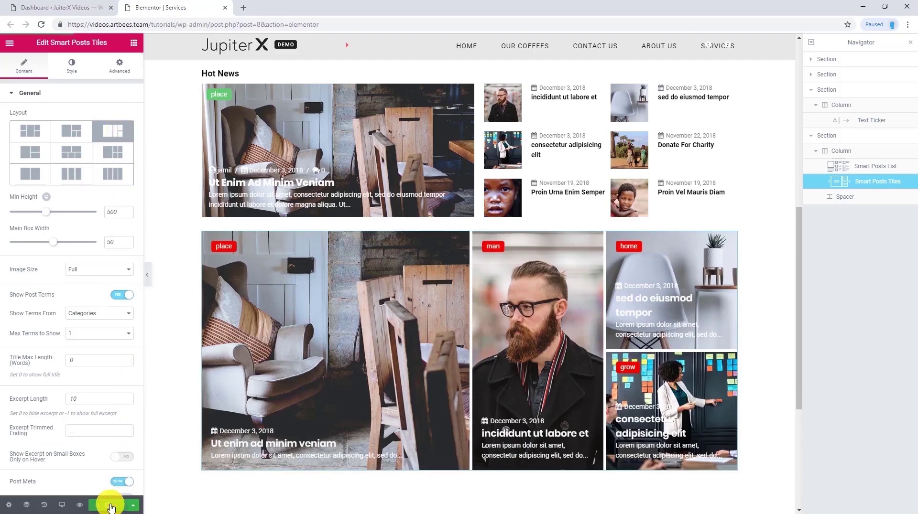
# Step: Preview the page to check the tiles grid, then add a Video Playlist widget below it
pyautogui.click(80, 505)
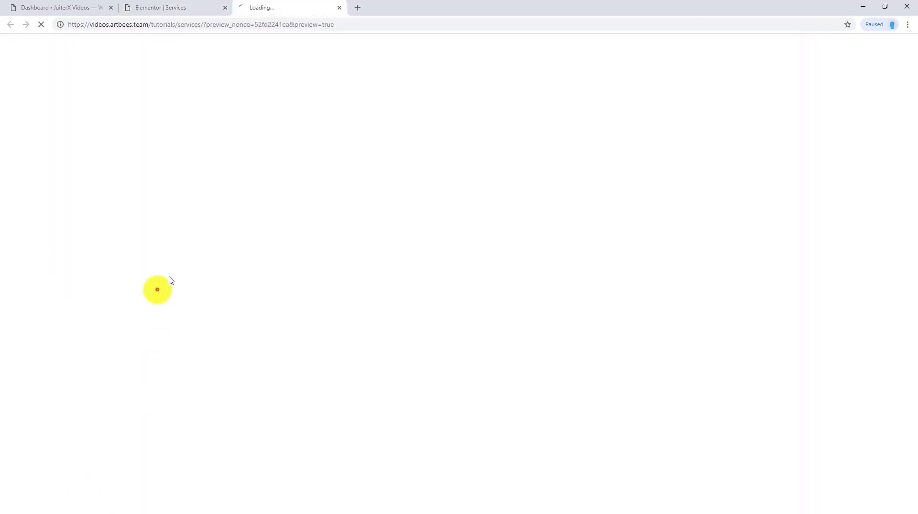
pyautogui.scroll(-10, 120, 274)
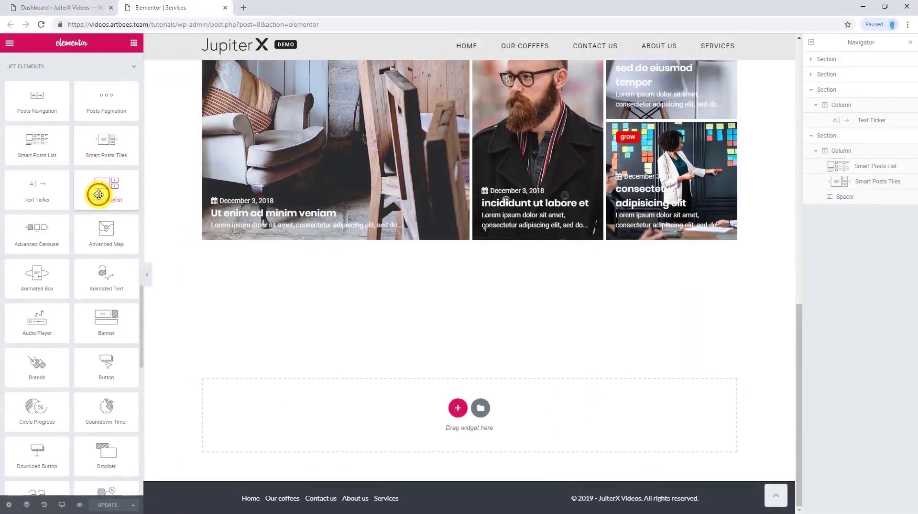
pyautogui.moveTo(99, 195); pyautogui.dragTo(425, 264)
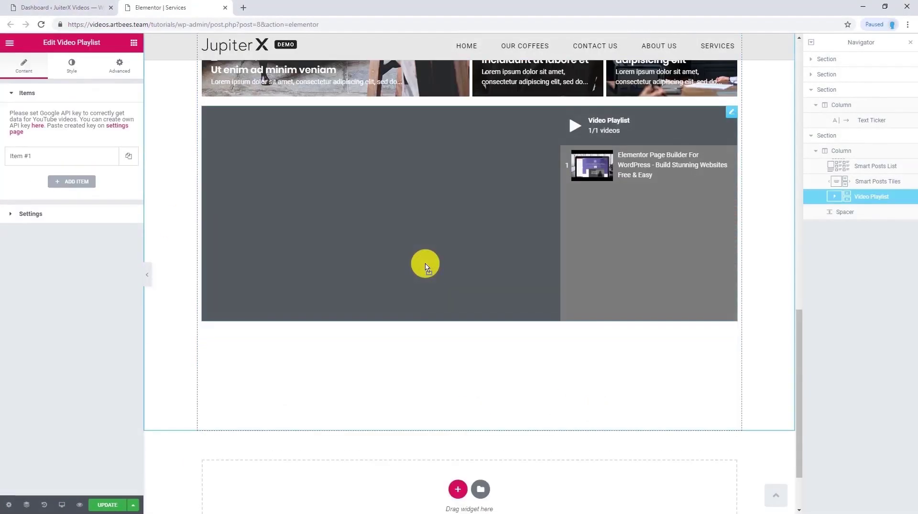
# Step: Check Item #1's video URL, then duplicate it until Items #1–#6 exist
pyautogui.click(47, 157)
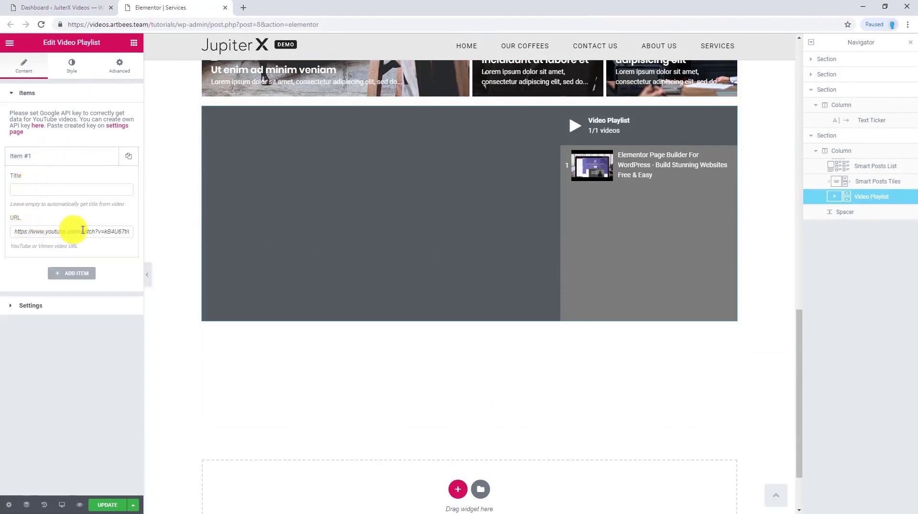
pyautogui.click(86, 159)
pyautogui.click(124, 161)
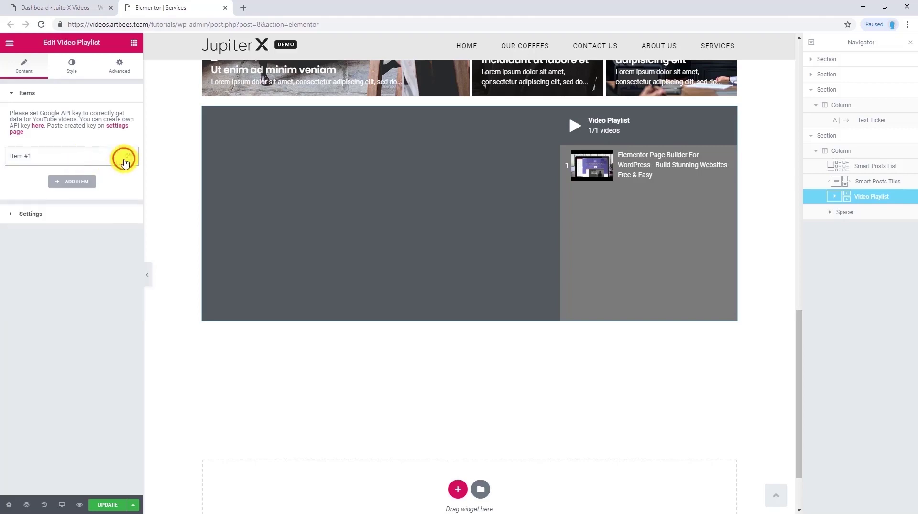
pyautogui.click(112, 181)
pyautogui.click(112, 184)
pyautogui.click(109, 182)
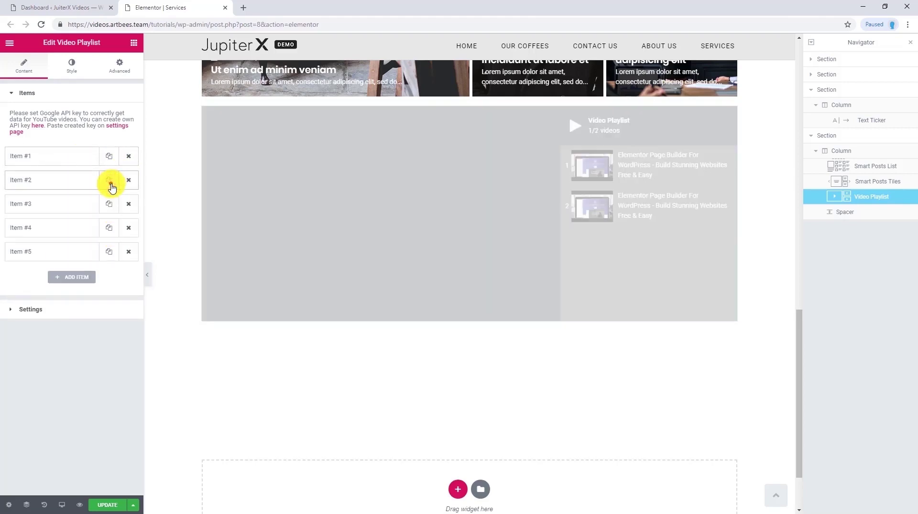
pyautogui.click(110, 182)
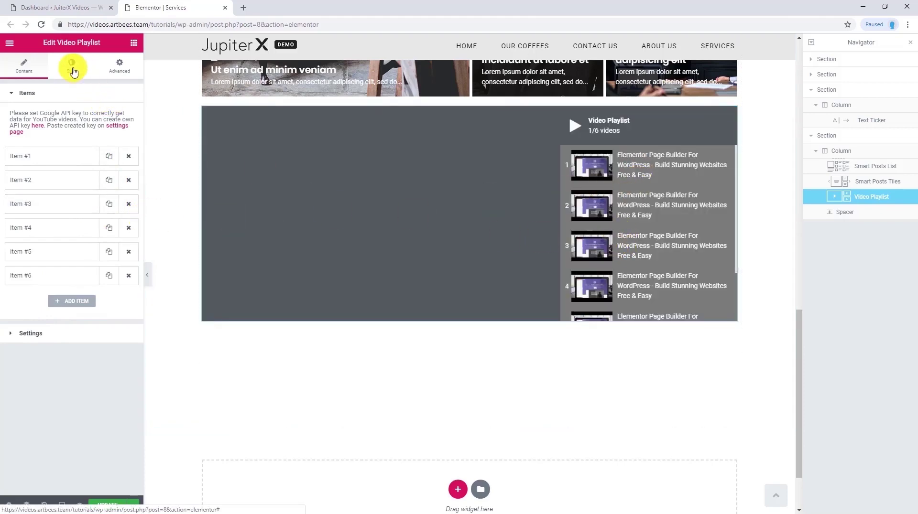
# Step: In playlist Settings, try Horizontal thumbnail orientation, then return it to Vertical
pyautogui.click(25, 333)
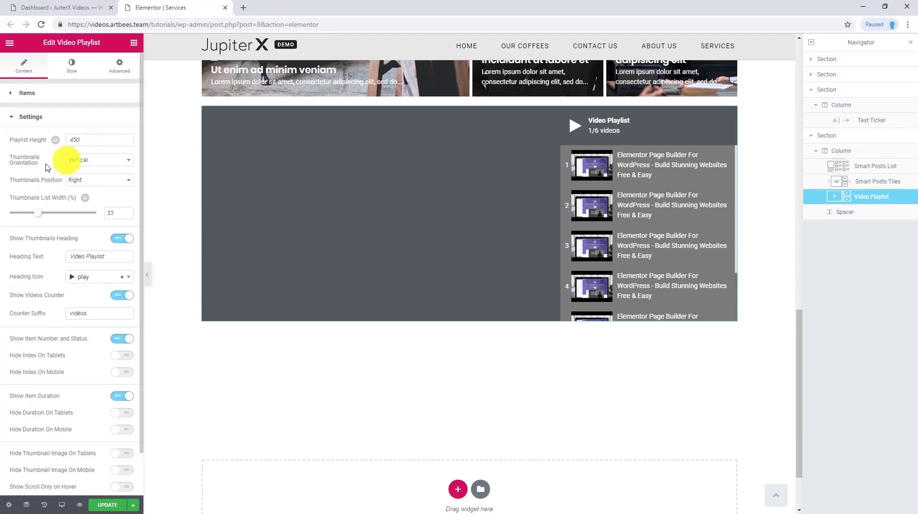
pyautogui.click(90, 161)
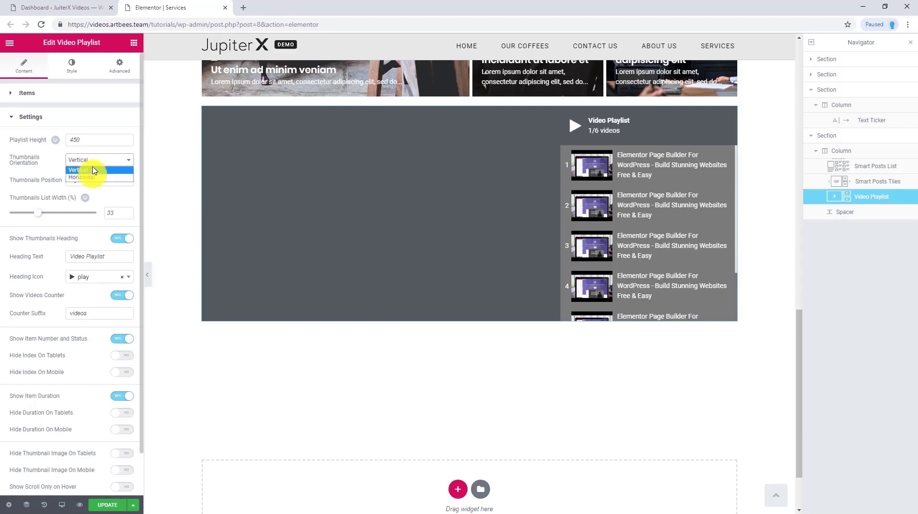
pyautogui.click(97, 178)
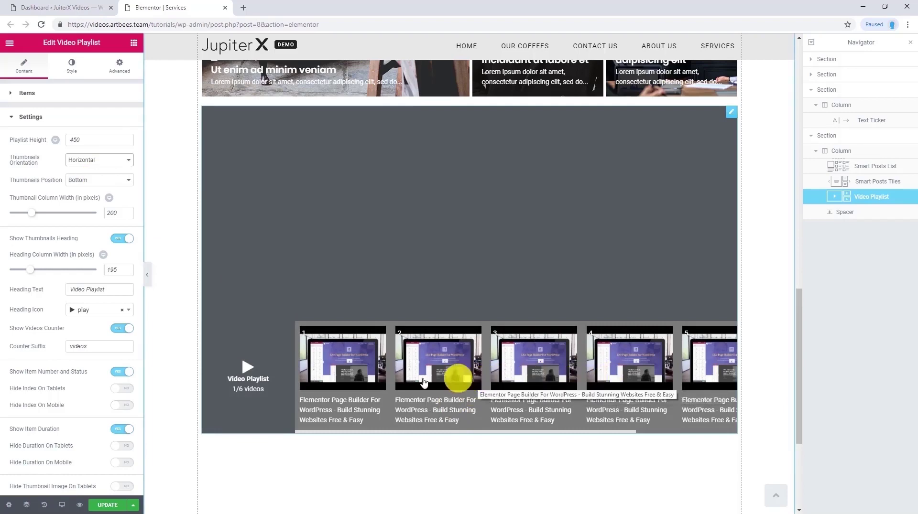
pyautogui.click(91, 163)
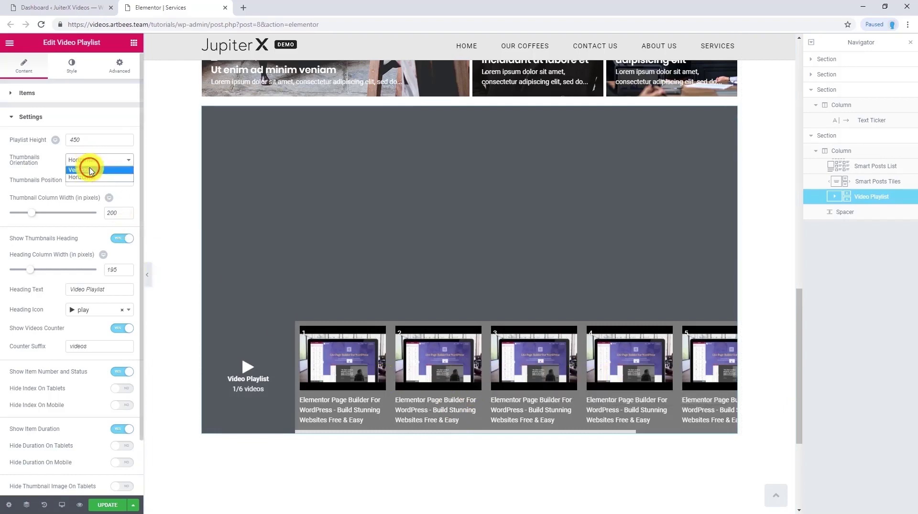
pyautogui.click(89, 169)
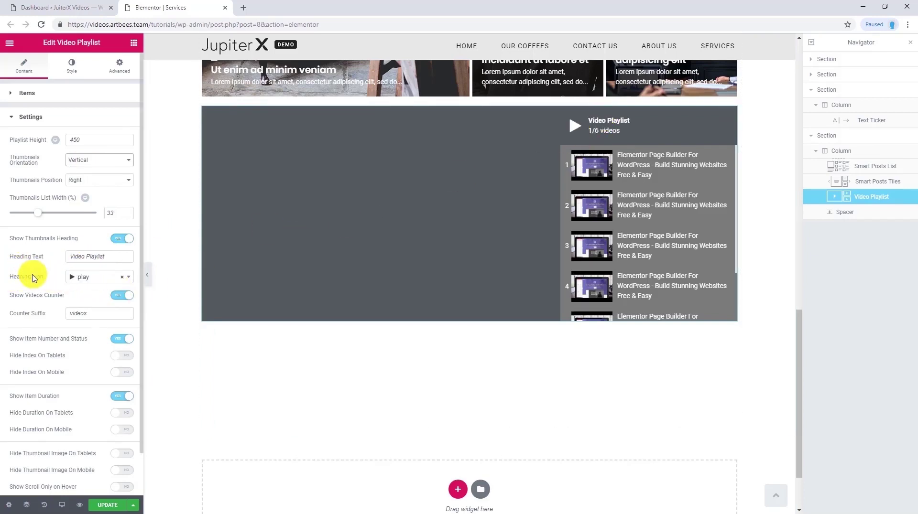
# Step: Set the playlist Heading Icon to play-circle
pyautogui.click(82, 277)
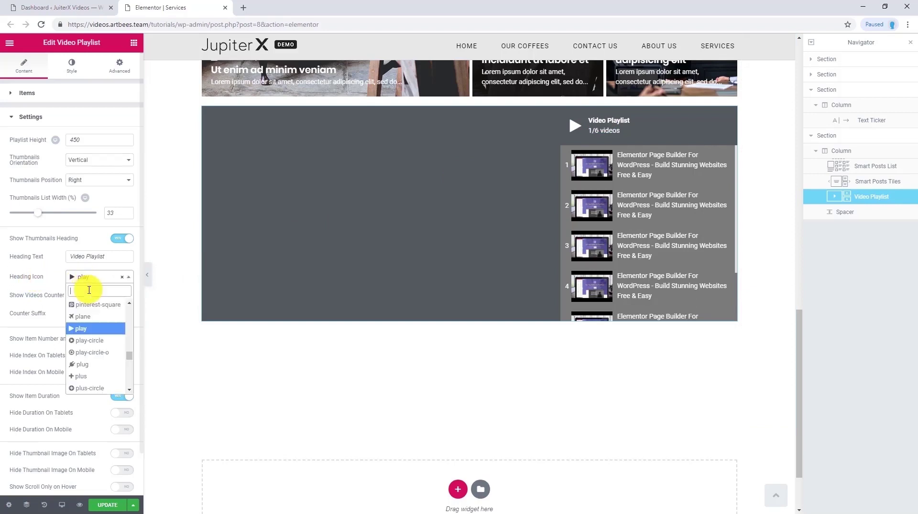
pyautogui.click(93, 341)
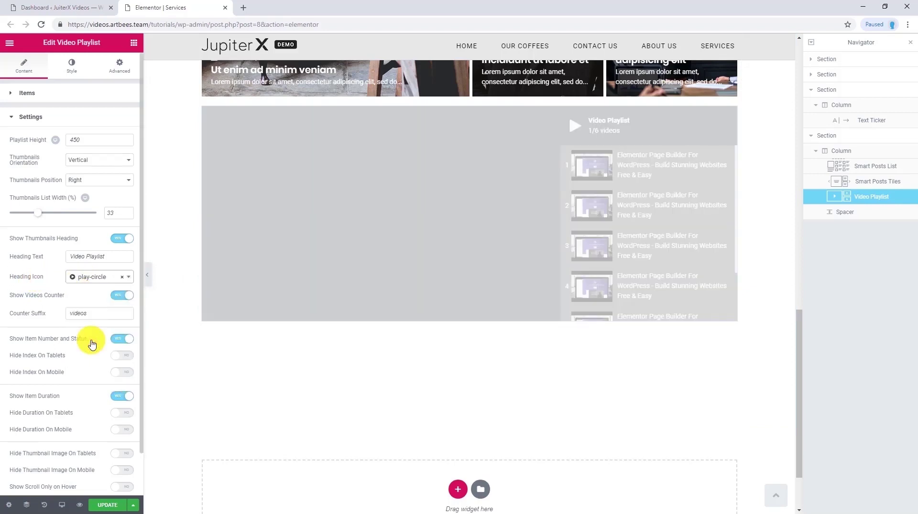
pyautogui.scroll(-1, 59, 341)
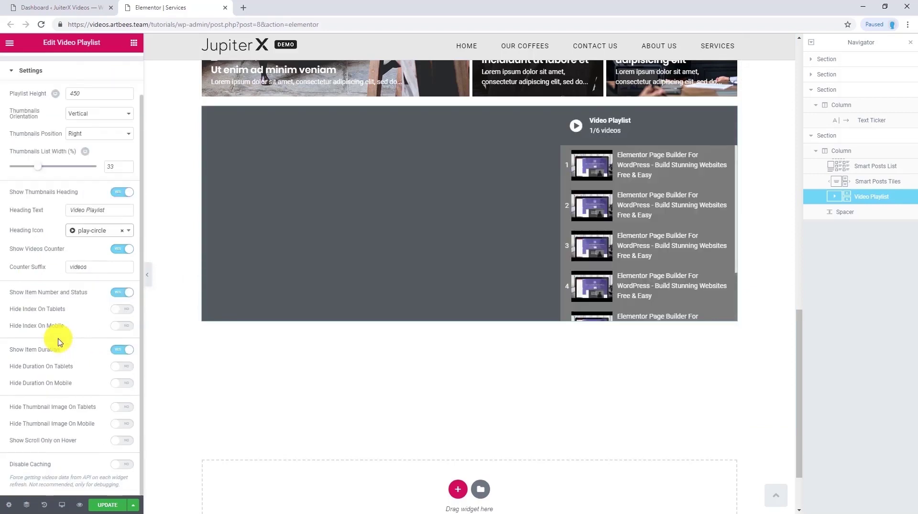
pyautogui.scroll(1, 59, 341)
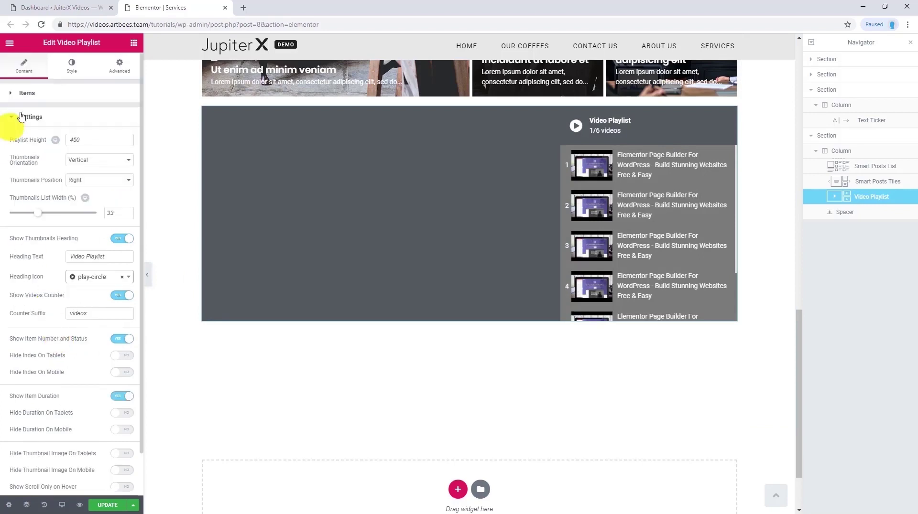
# Step: Under General Styles, set Canvas Background to light grey and Thumbnails Background to dark grey
pyautogui.click(71, 67)
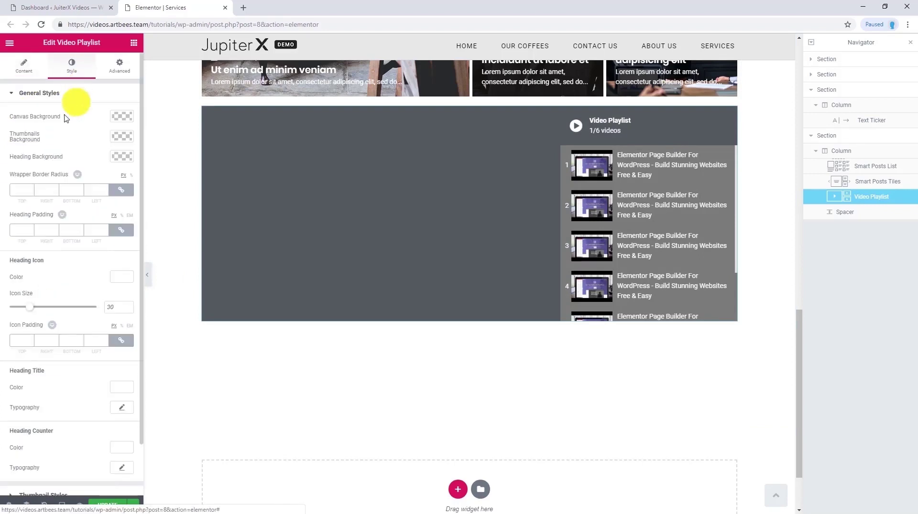
pyautogui.click(125, 122)
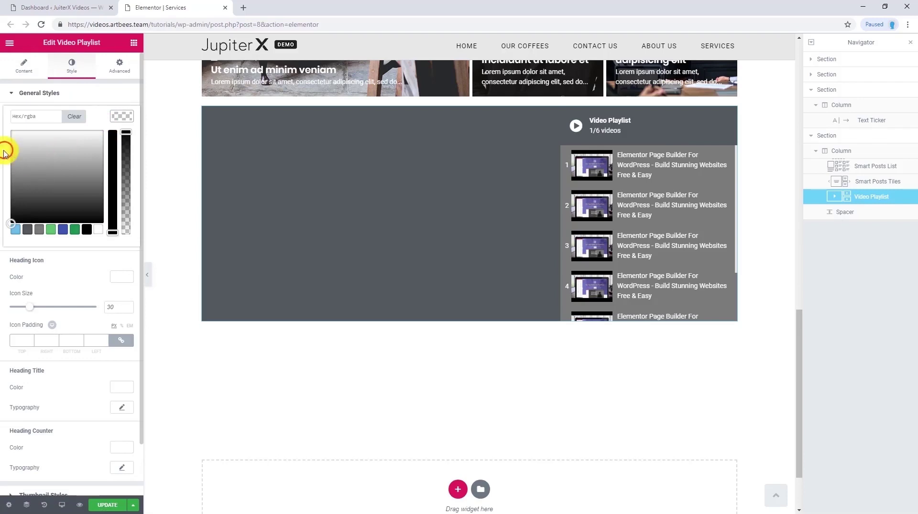
pyautogui.click(9, 149)
pyautogui.click(109, 132)
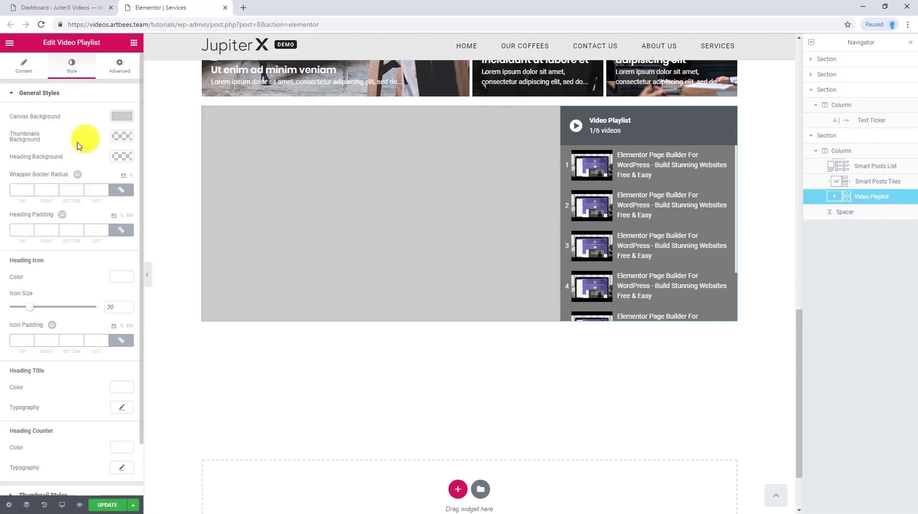
pyautogui.click(122, 136)
pyautogui.moveTo(56, 192); pyautogui.dragTo(5, 218)
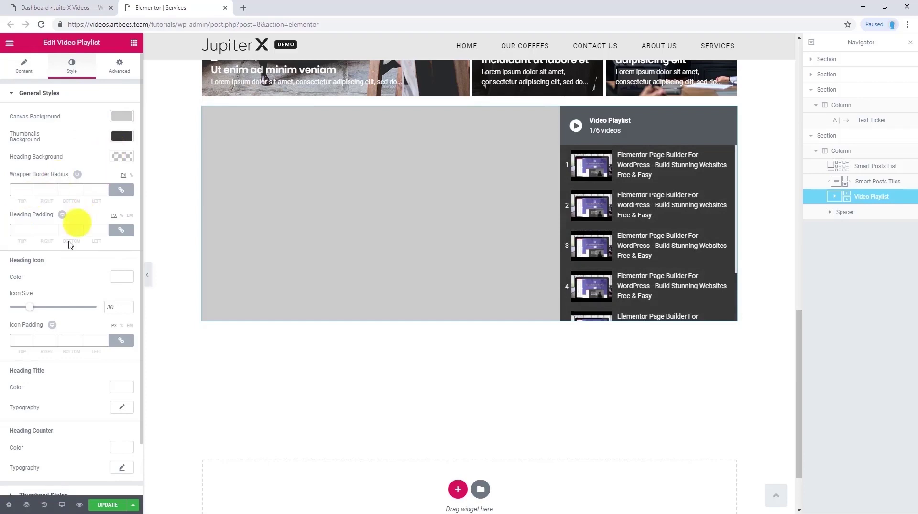
pyautogui.scroll(-1, 66, 251)
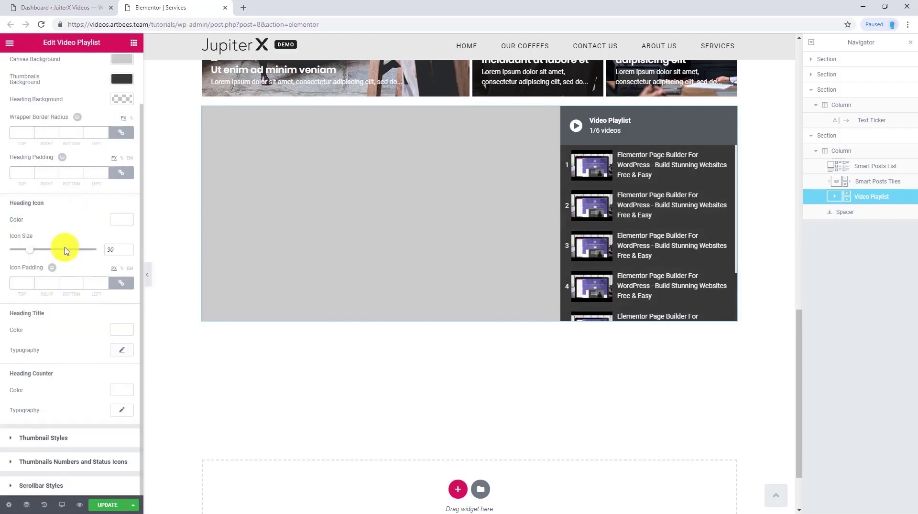
# Step: Give the thumbnails' Hover state a Classic grey background, then save the page
pyautogui.click(48, 437)
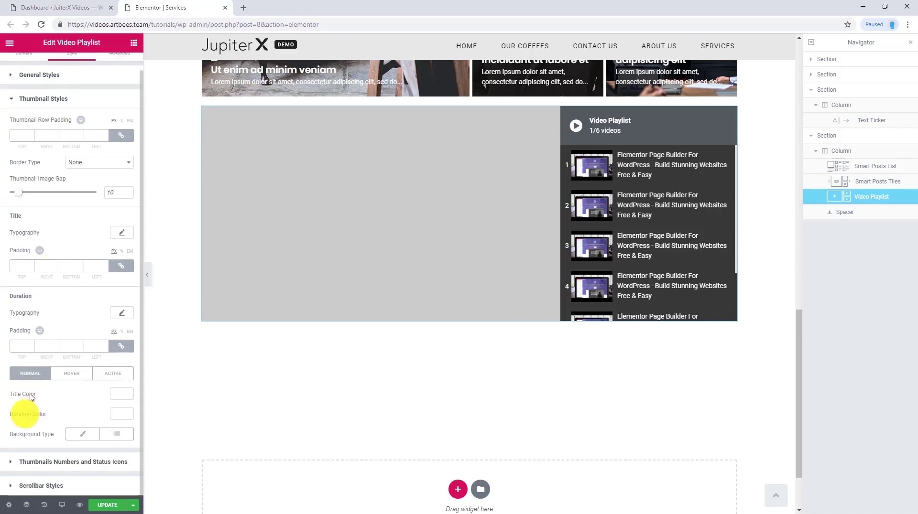
pyautogui.click(72, 374)
pyautogui.click(81, 435)
pyautogui.scroll(-2, 78, 434)
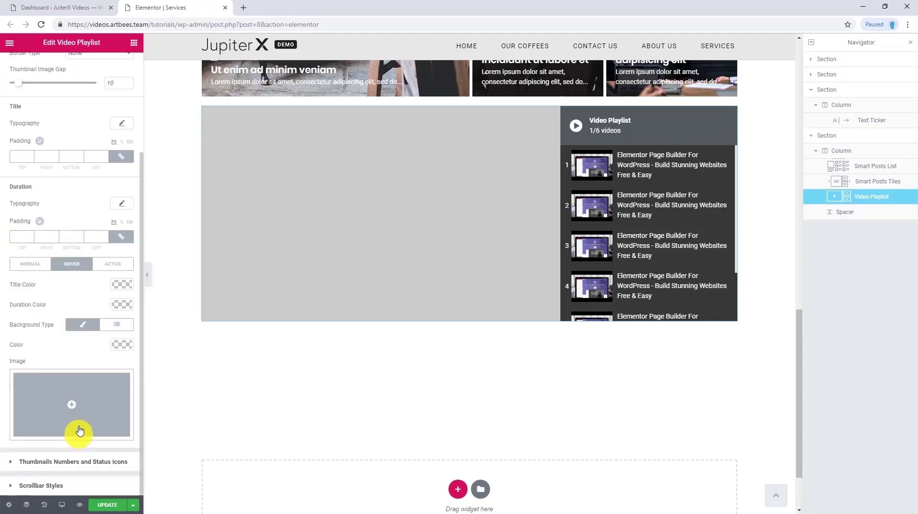
pyautogui.click(117, 344)
pyautogui.moveTo(51, 392); pyautogui.dragTo(16, 386)
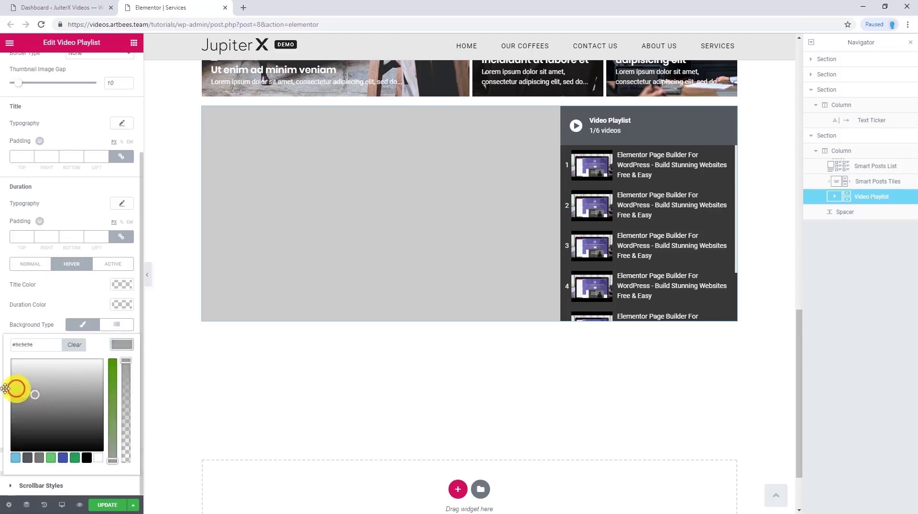
pyautogui.click(46, 447)
pyautogui.click(109, 508)
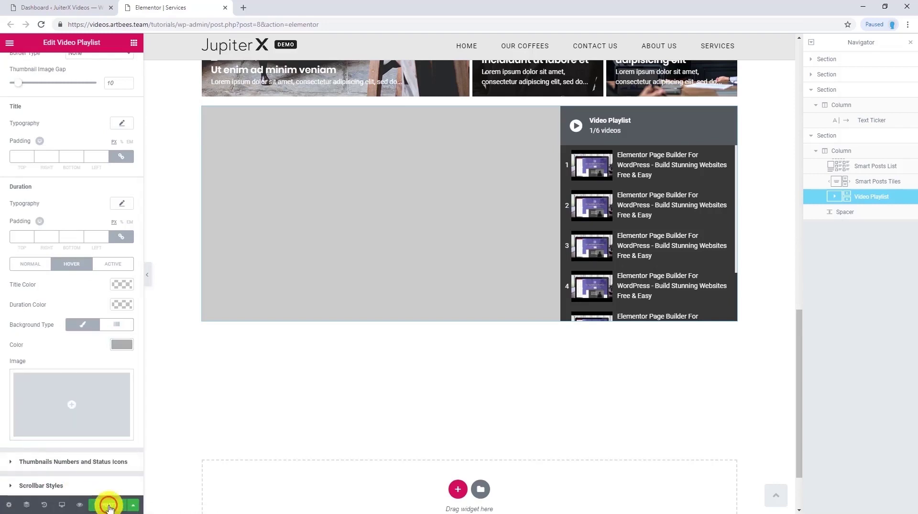